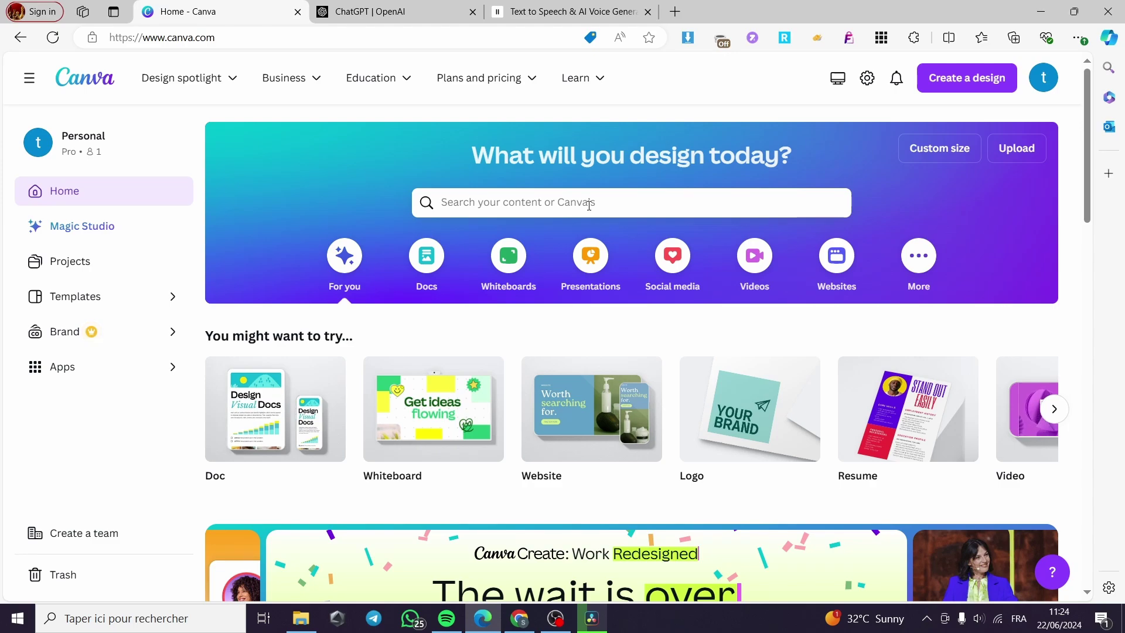
Search the templates for "instagram reel" and open the Instagram Reel category.
{"action": "left_click", "coordinate": [589, 205]}
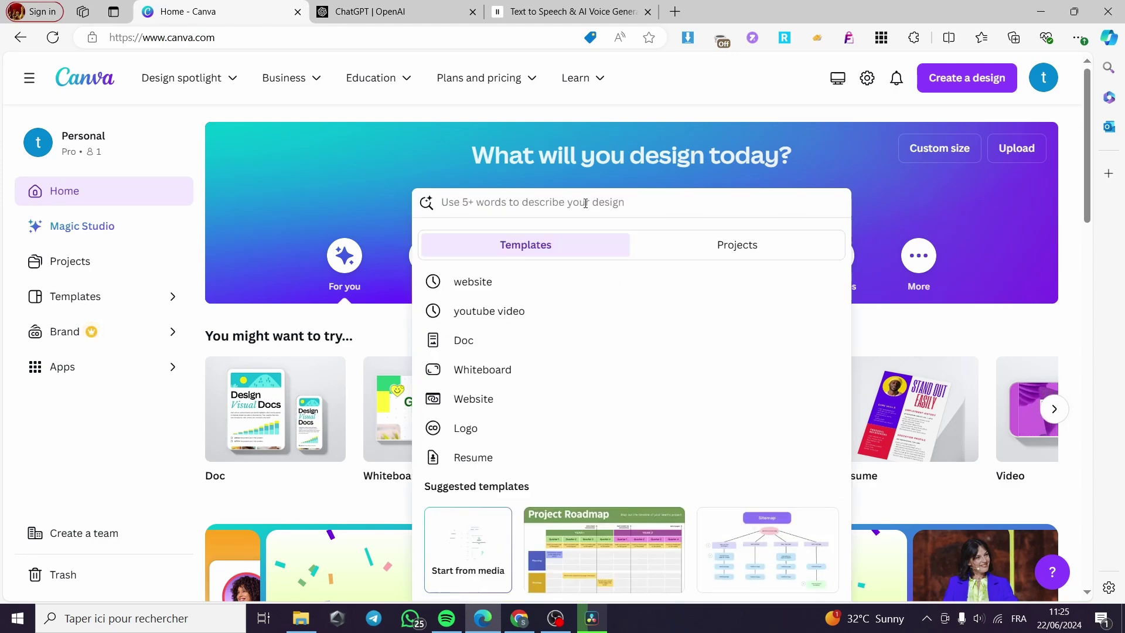
{"action": "type", "text": "instagra"}
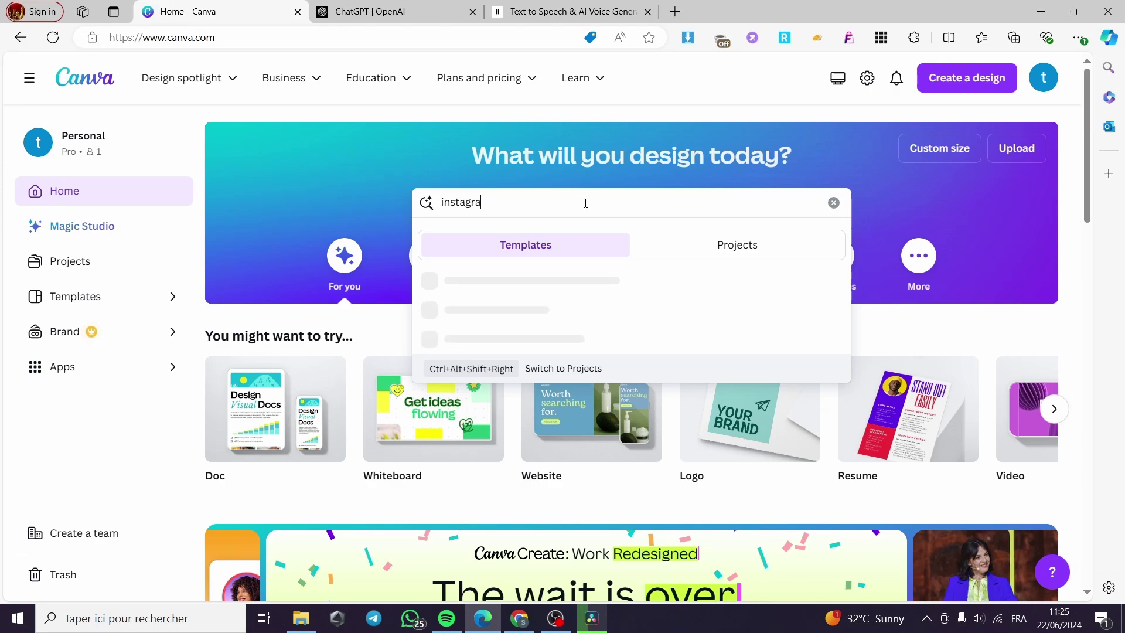
{"action": "type", "text": "m"}
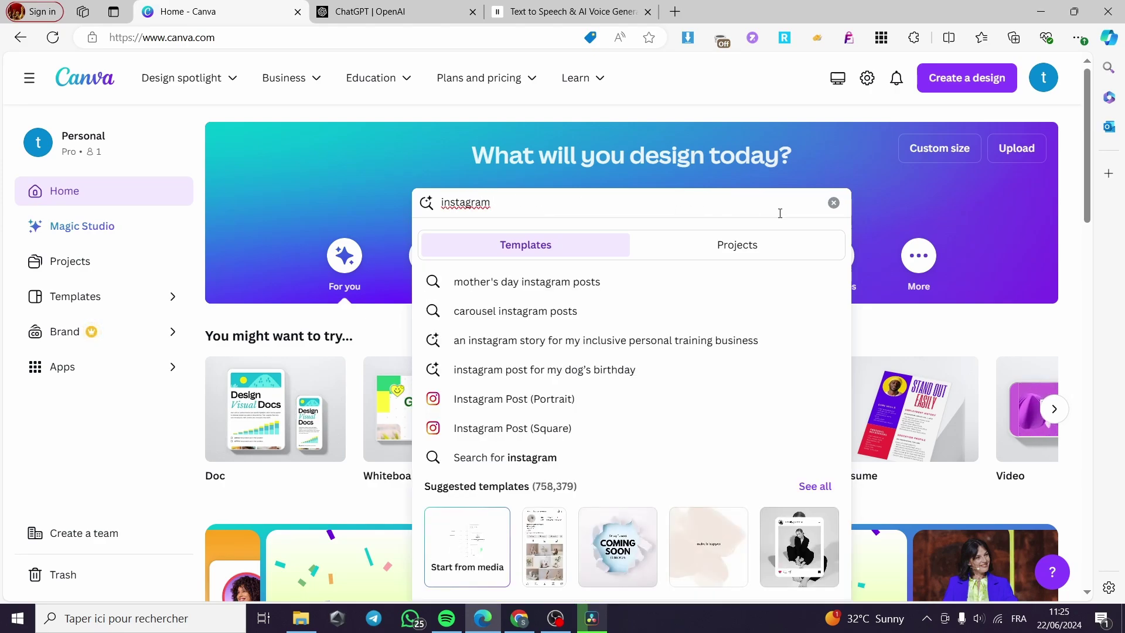
{"action": "type", "text": " reek"}
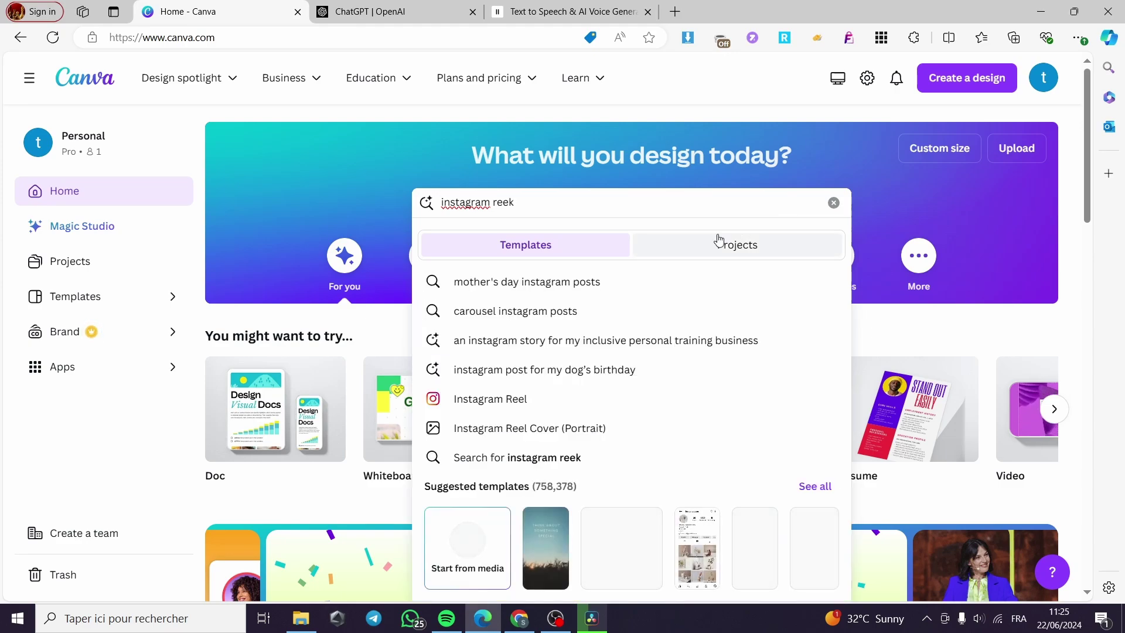
{"action": "key", "text": "BackSpace"}
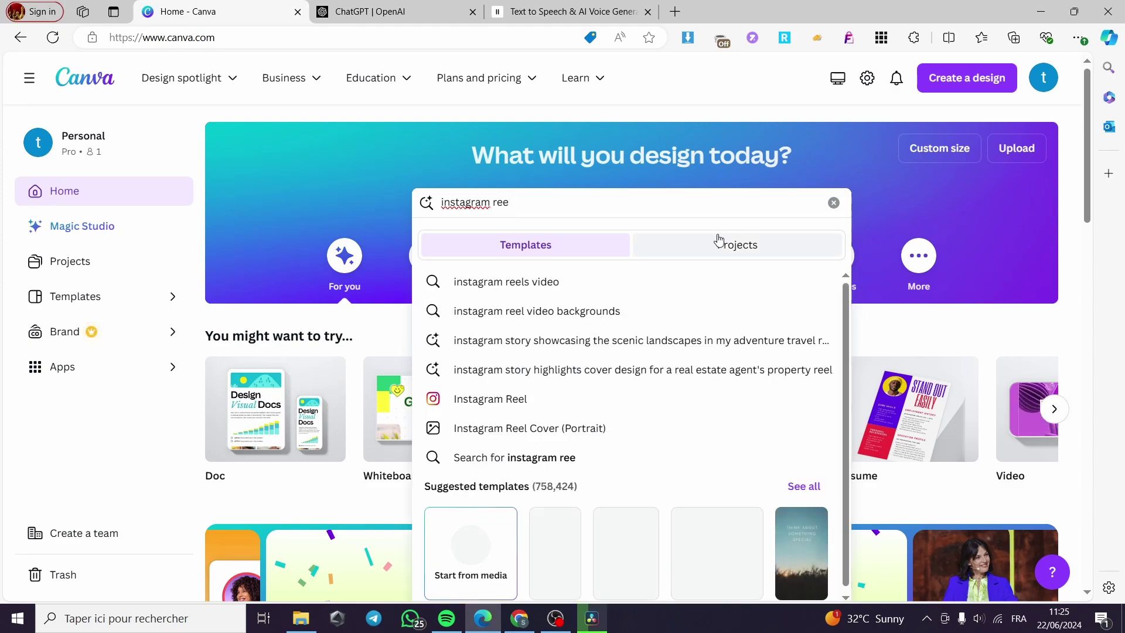
{"action": "type", "text": "l"}
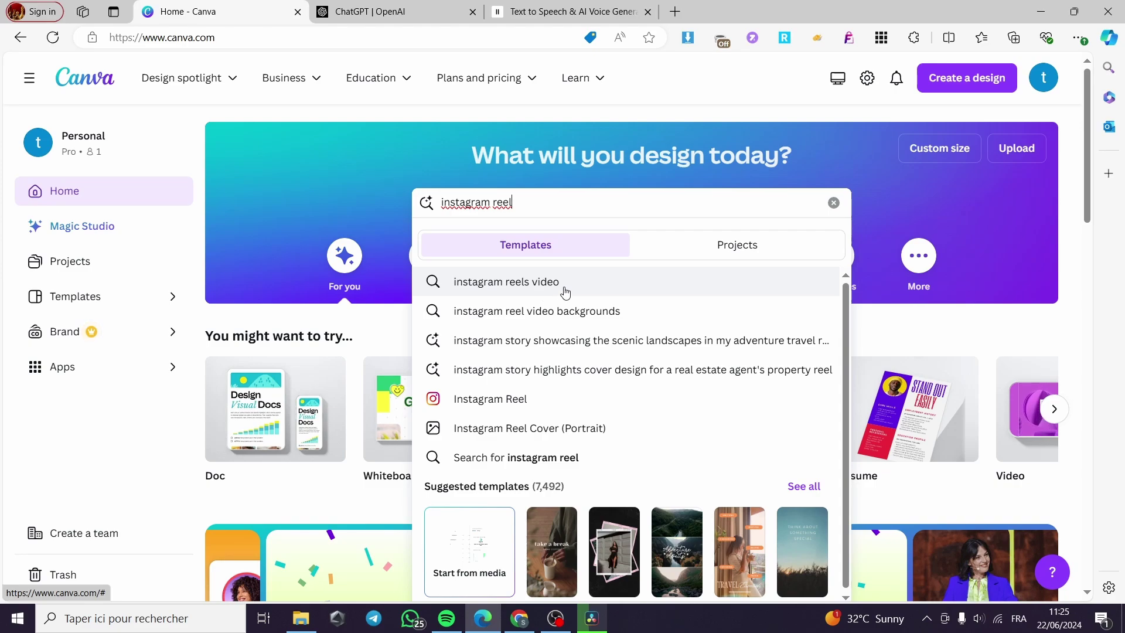
{"action": "left_click", "coordinate": [533, 400]}
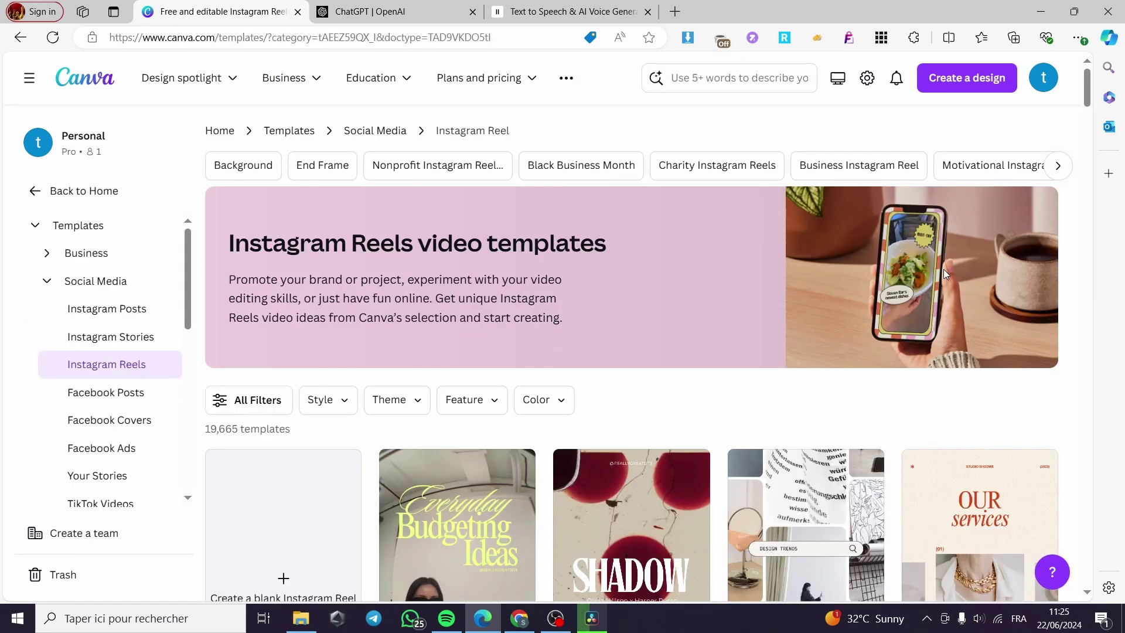
Create a blank Instagram Reel design from the Instagram Reels template collection.
{"action": "scroll", "coordinate": [943, 269], "scroll_direction": "down", "scroll_amount": 2}
{"action": "scroll", "coordinate": [869, 254], "scroll_direction": "up", "scroll_amount": 2}
{"action": "scroll", "coordinate": [906, 260], "scroll_direction": "down", "scroll_amount": 1}
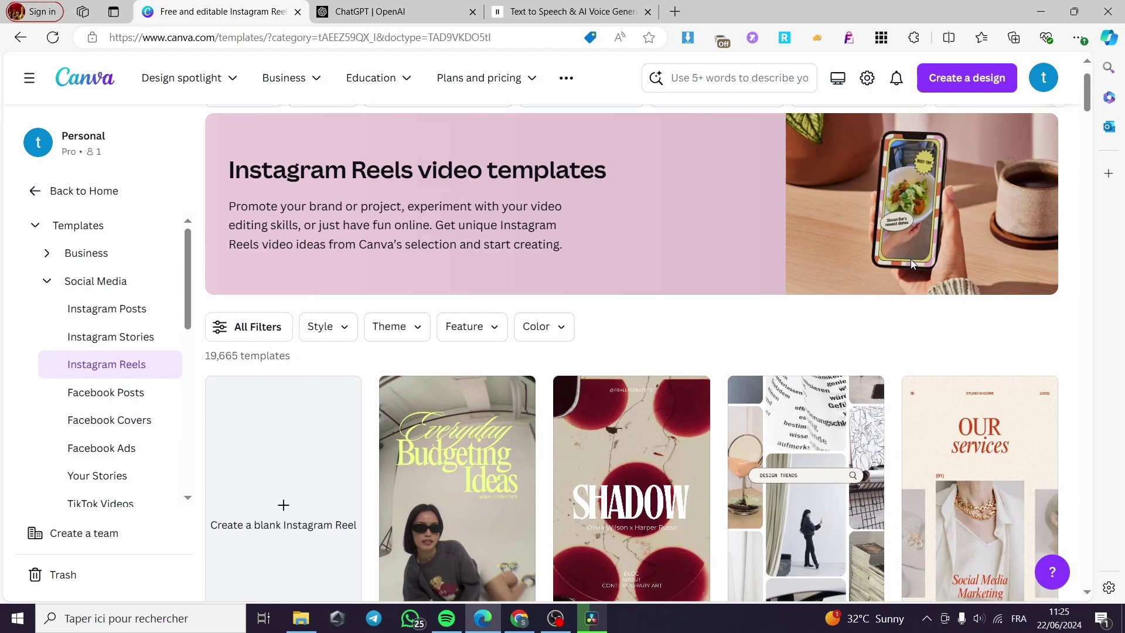
{"action": "scroll", "coordinate": [852, 229], "scroll_direction": "down", "scroll_amount": 1}
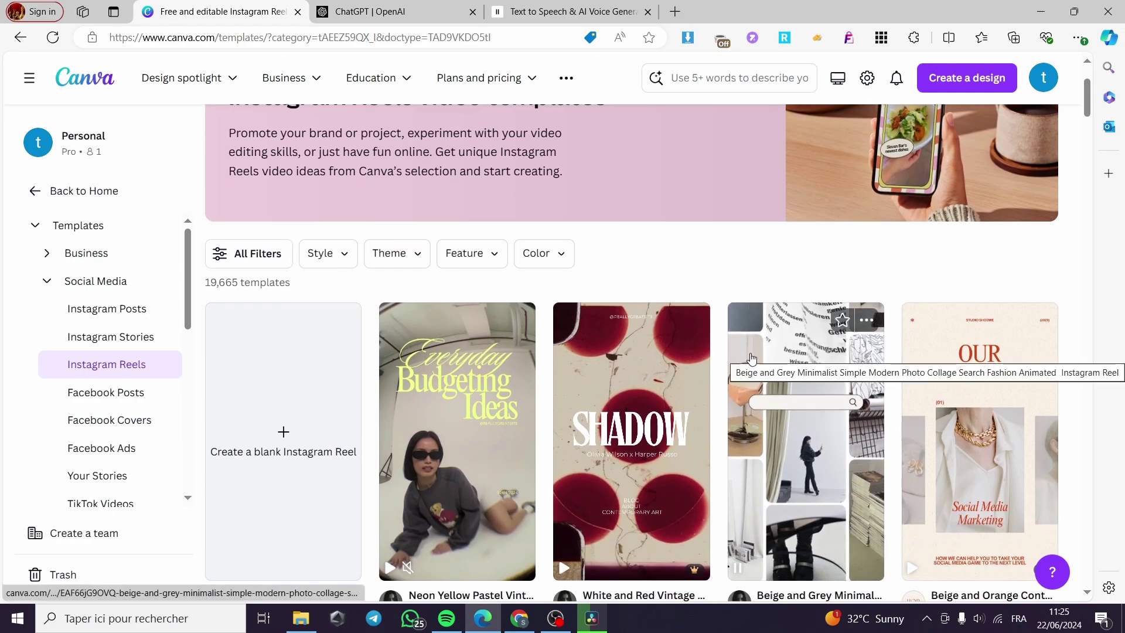
{"action": "scroll", "coordinate": [763, 363], "scroll_direction": "down", "scroll_amount": 2}
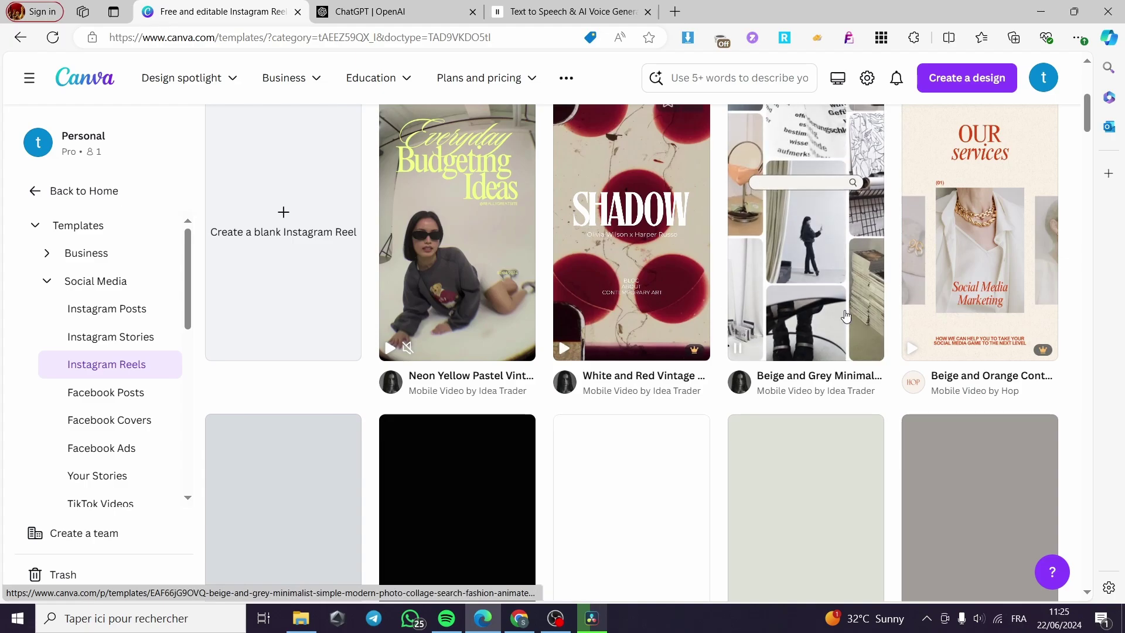
{"action": "scroll", "coordinate": [869, 319], "scroll_direction": "down", "scroll_amount": 4}
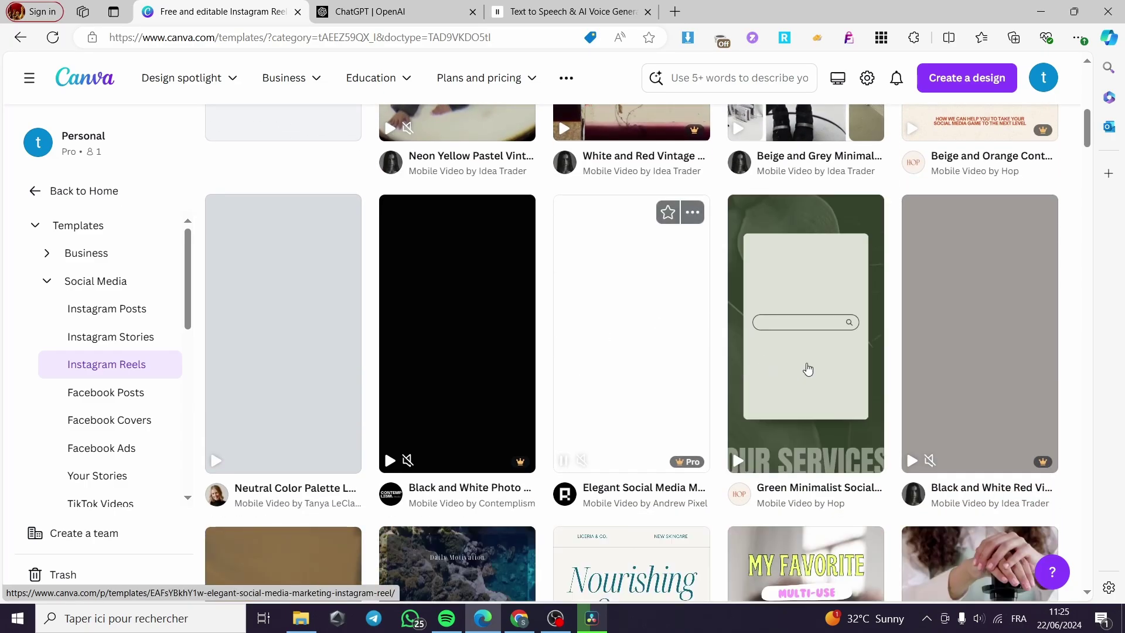
{"action": "scroll", "coordinate": [806, 369], "scroll_direction": "down", "scroll_amount": 1}
{"action": "scroll", "coordinate": [625, 469], "scroll_direction": "up", "scroll_amount": 5}
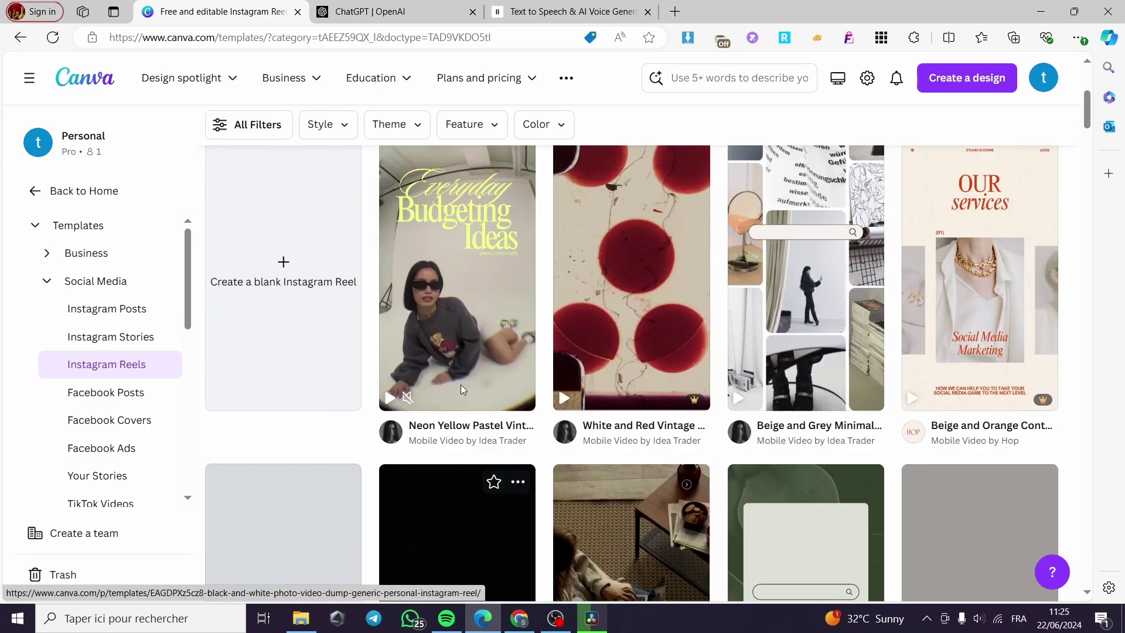
{"action": "left_click", "coordinate": [314, 310]}
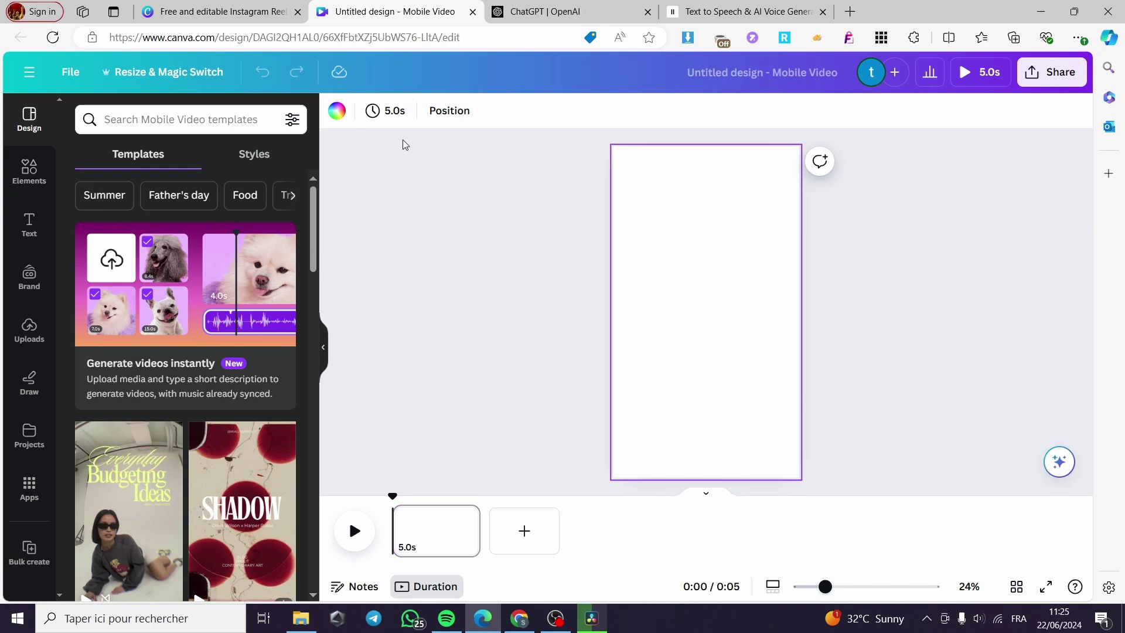
Fill the blank page's background with the medium violet-blue default solid color.
{"action": "left_click", "coordinate": [337, 110]}
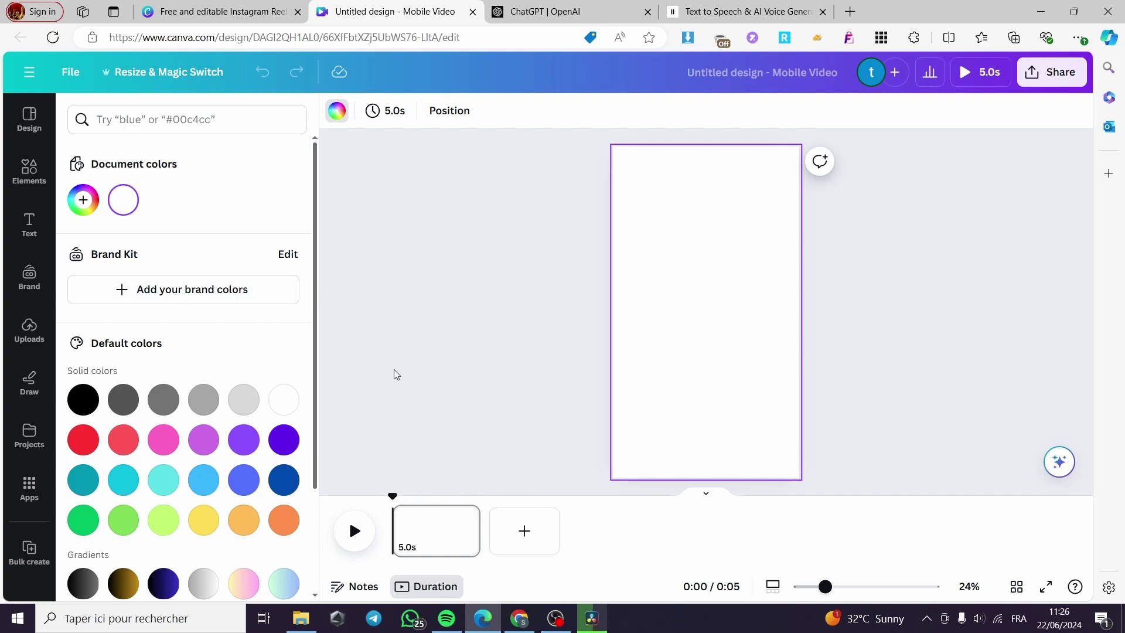
{"action": "left_click", "coordinate": [294, 488]}
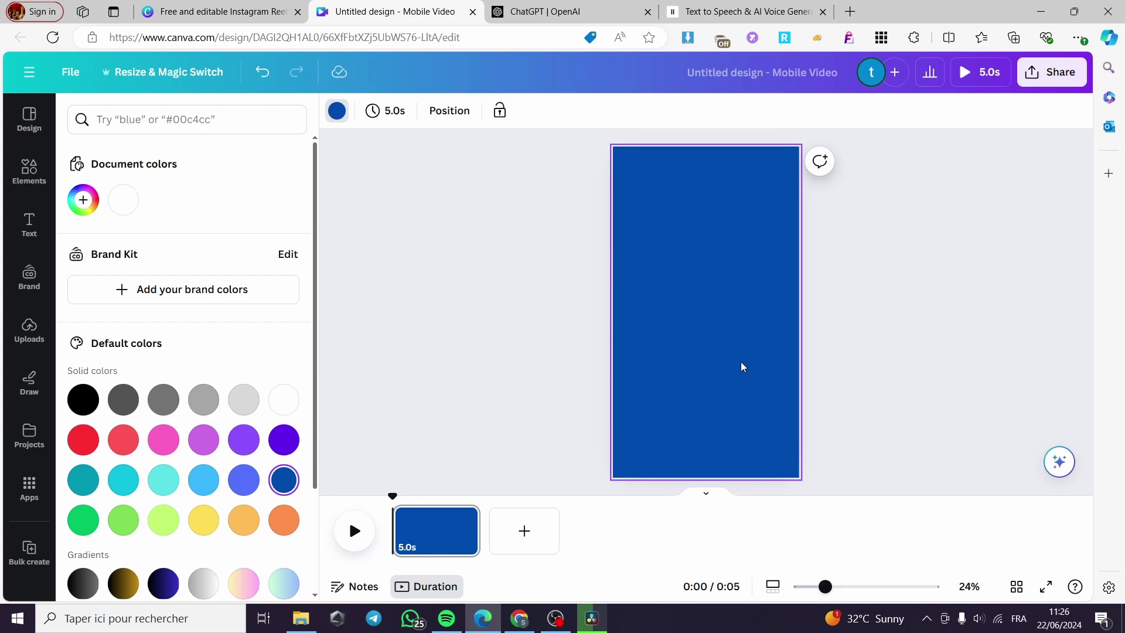
{"action": "left_click", "coordinate": [244, 479]}
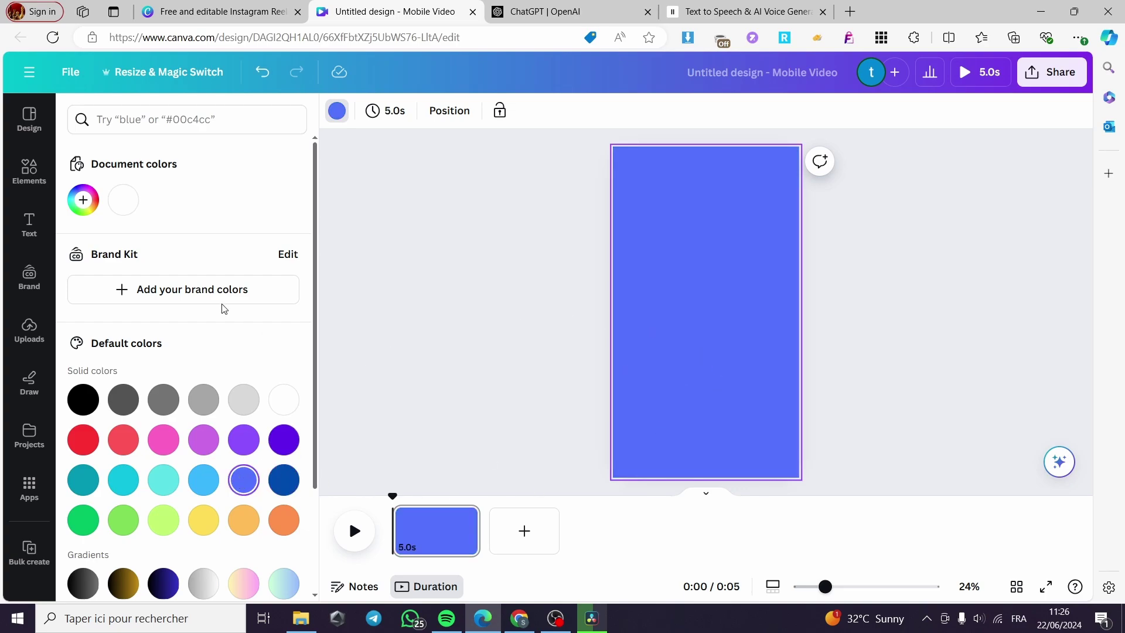
Add the recently used bakery storefront photo, enlarge it to nearly fill the page, and crop both sides to leave narrow blue margins.
{"action": "left_click", "coordinate": [29, 171]}
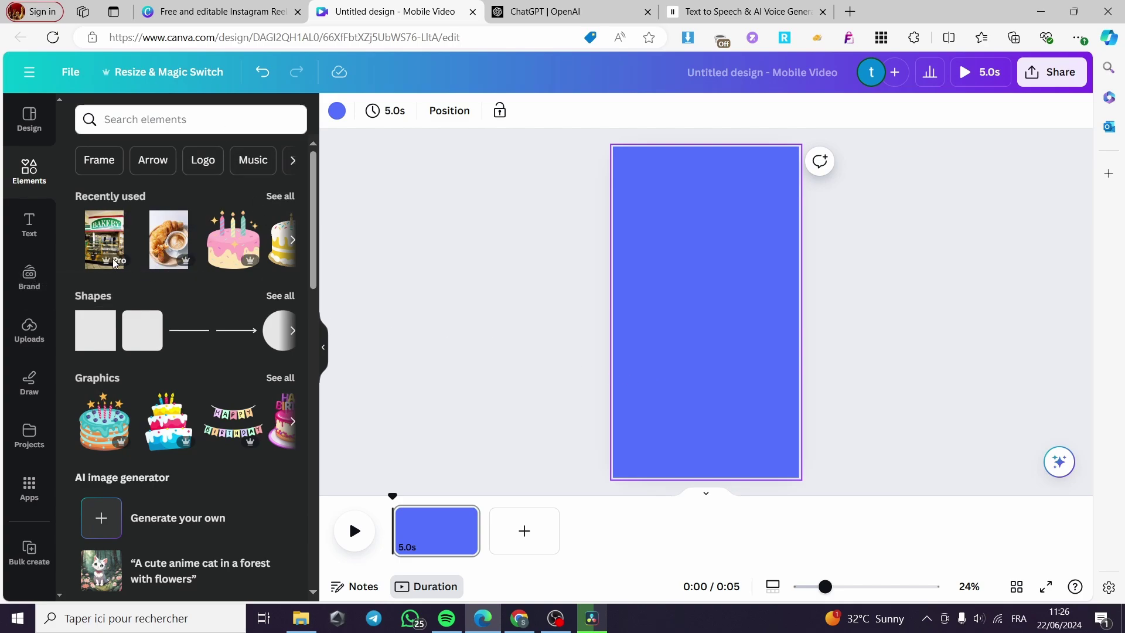
{"action": "left_click", "coordinate": [111, 240]}
{"action": "left_click_drag", "start_coordinate": [709, 381], "coordinate": [689, 351]}
{"action": "left_click_drag", "start_coordinate": [765, 403], "coordinate": [744, 386]}
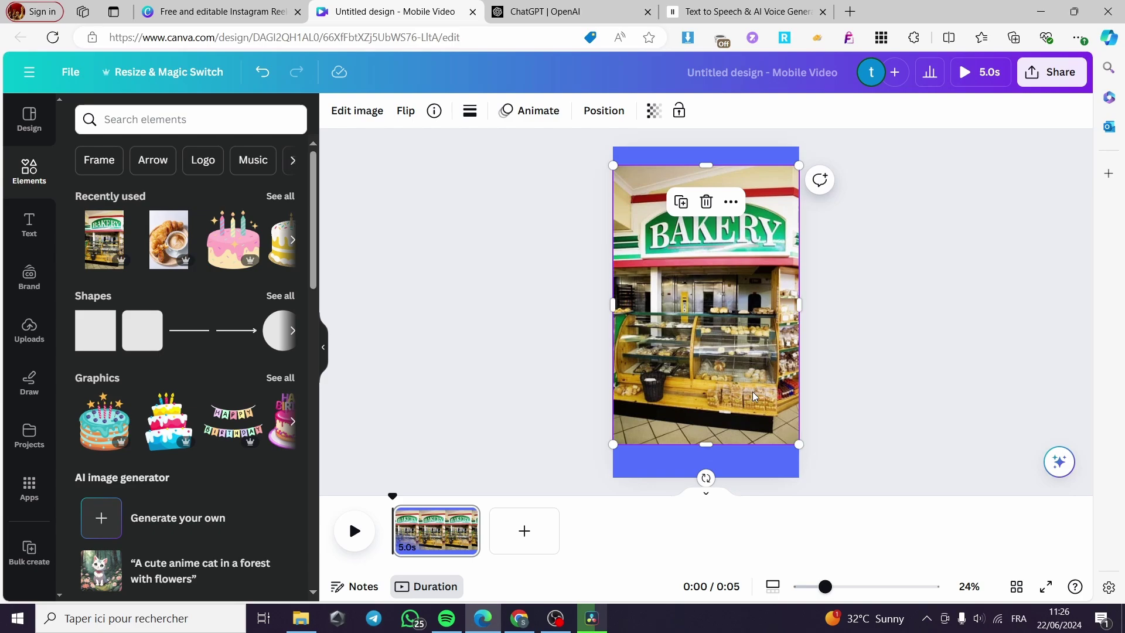
{"action": "left_click_drag", "start_coordinate": [792, 312], "coordinate": [787, 312]}
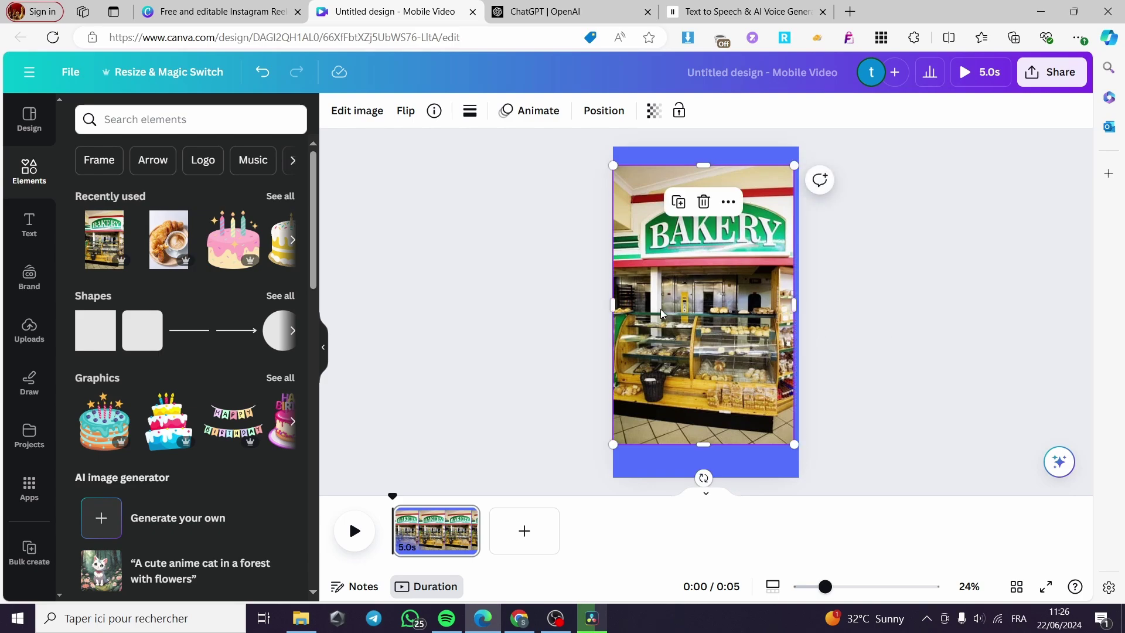
{"action": "left_click_drag", "start_coordinate": [614, 304], "coordinate": [618, 305]}
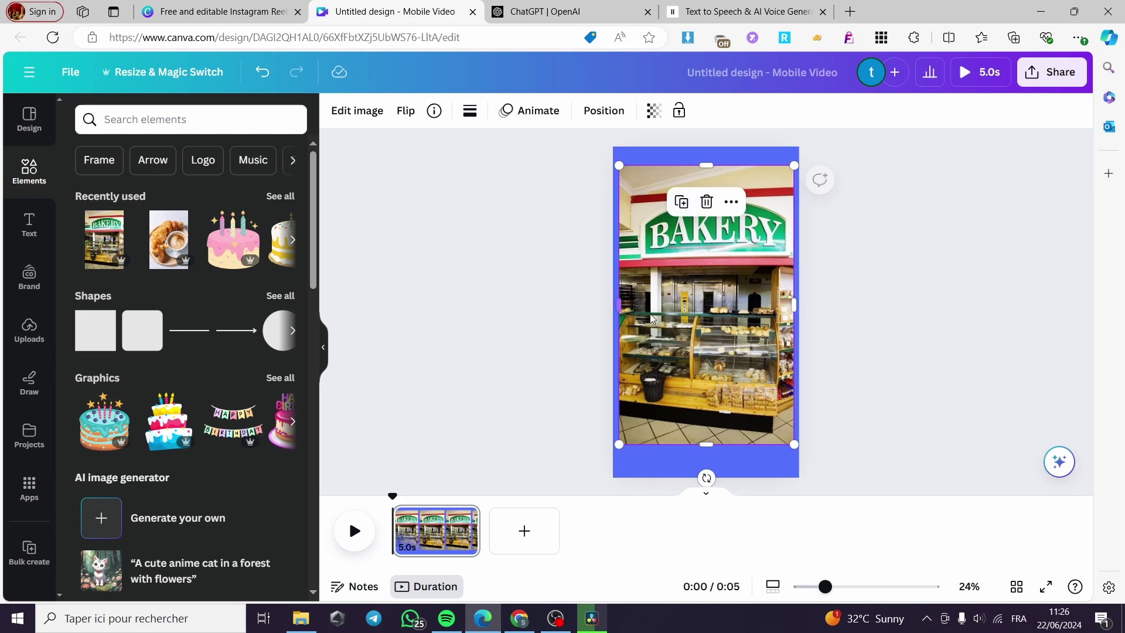
{"action": "left_click", "coordinate": [904, 321]}
Add a heading reading "How To Make bread" and scale it to size 58.1 on one line in the blue strip above the photo.
{"action": "key", "text": "t"}
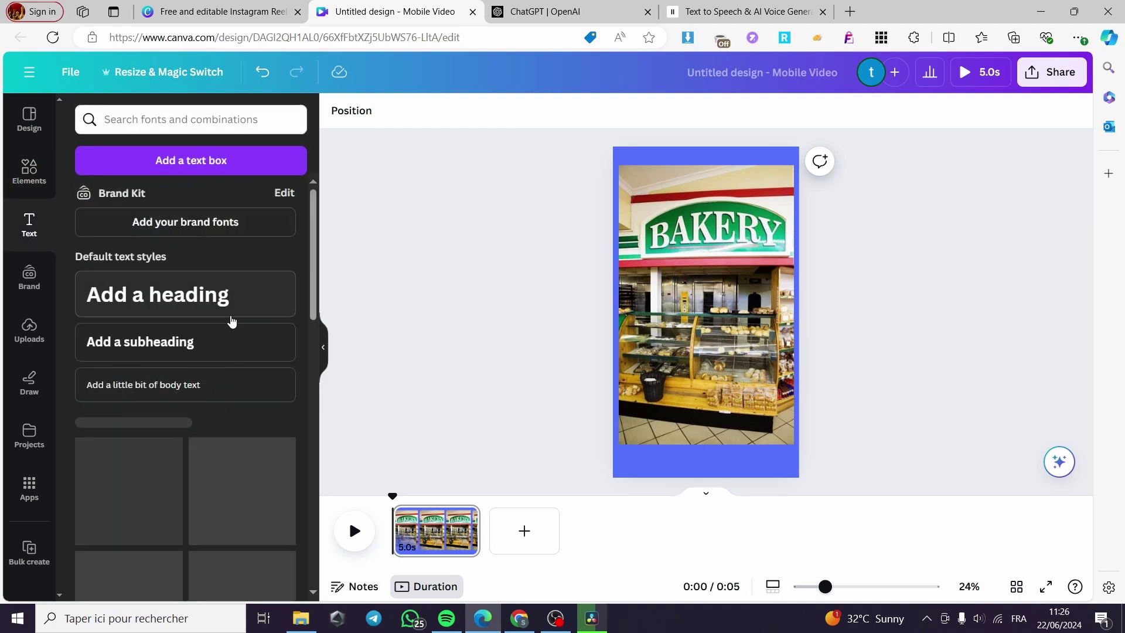
{"action": "left_click", "coordinate": [192, 296]}
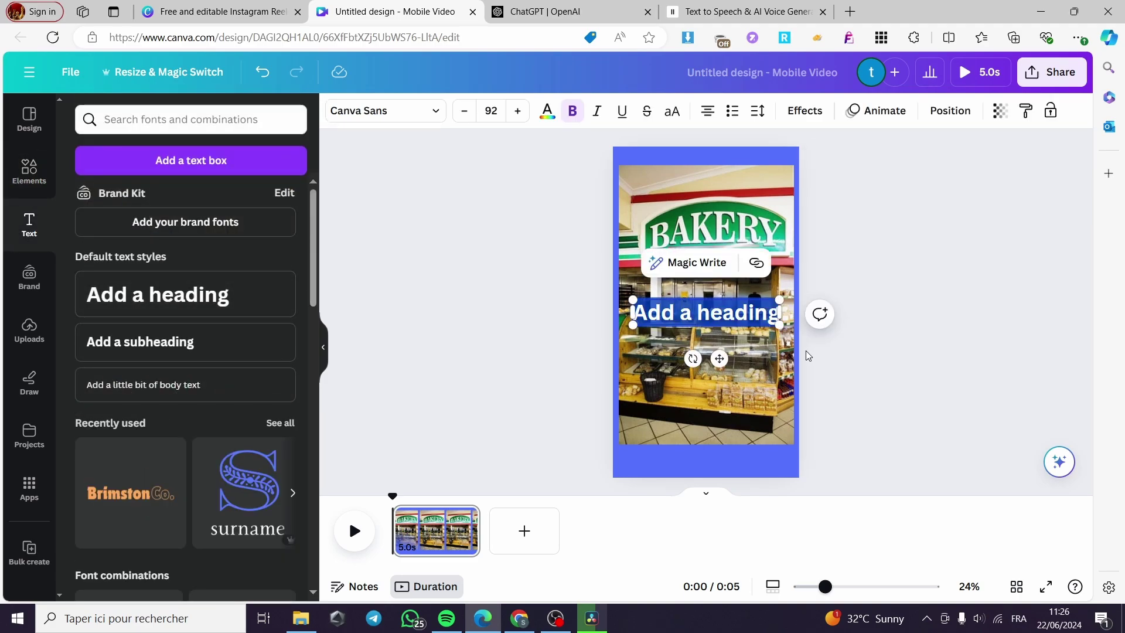
{"action": "type", "text": "How"}
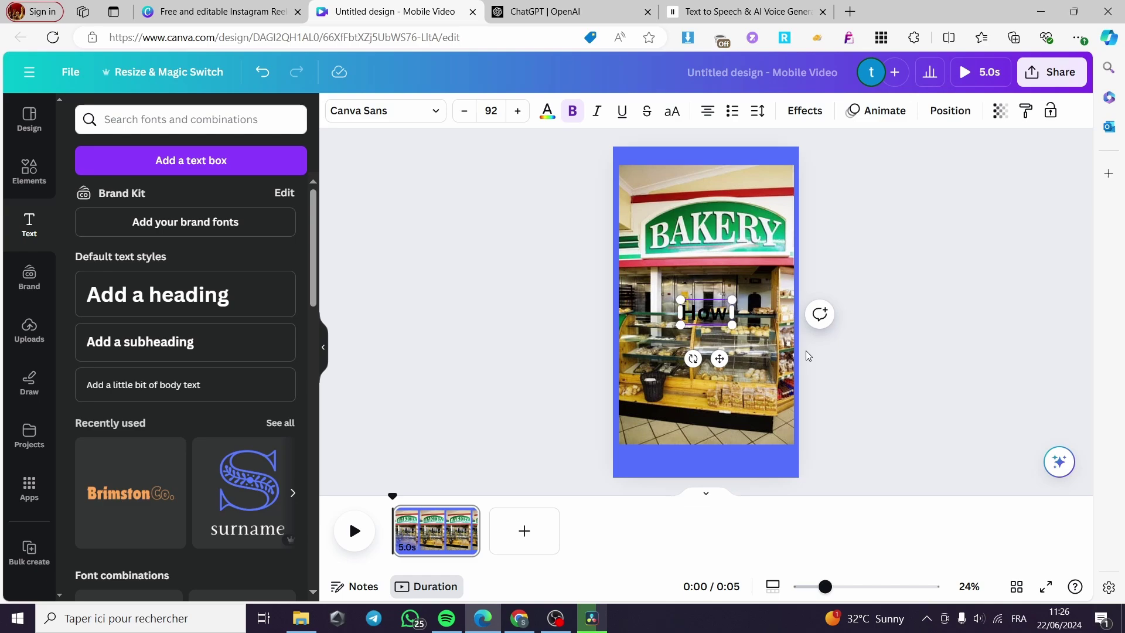
{"action": "type", "text": " To"}
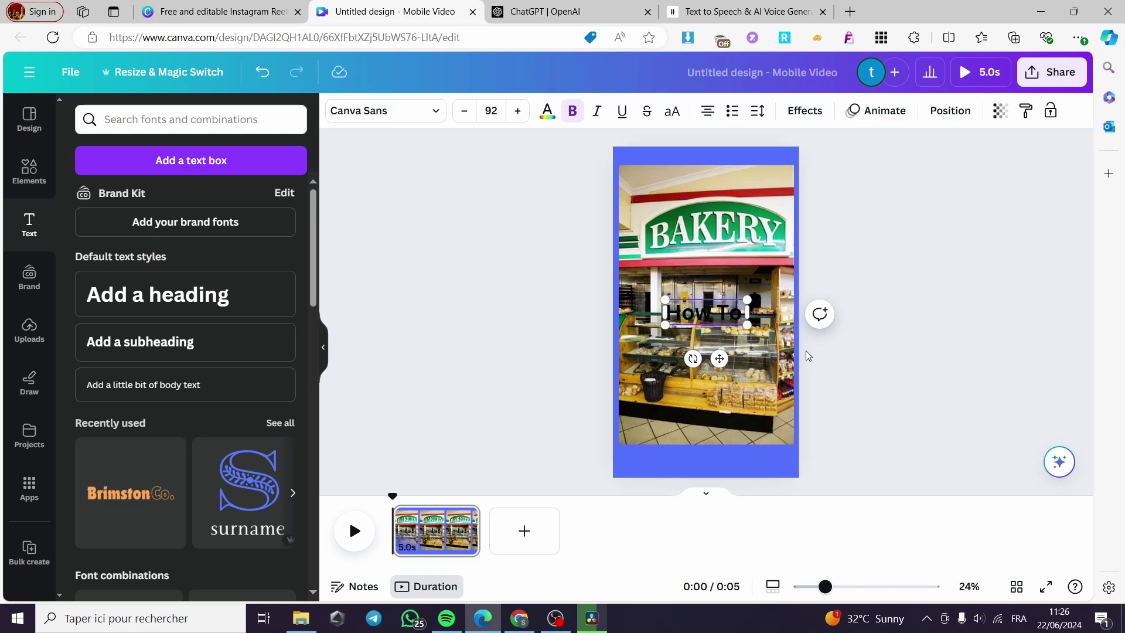
{"action": "type", "text": " Ma"}
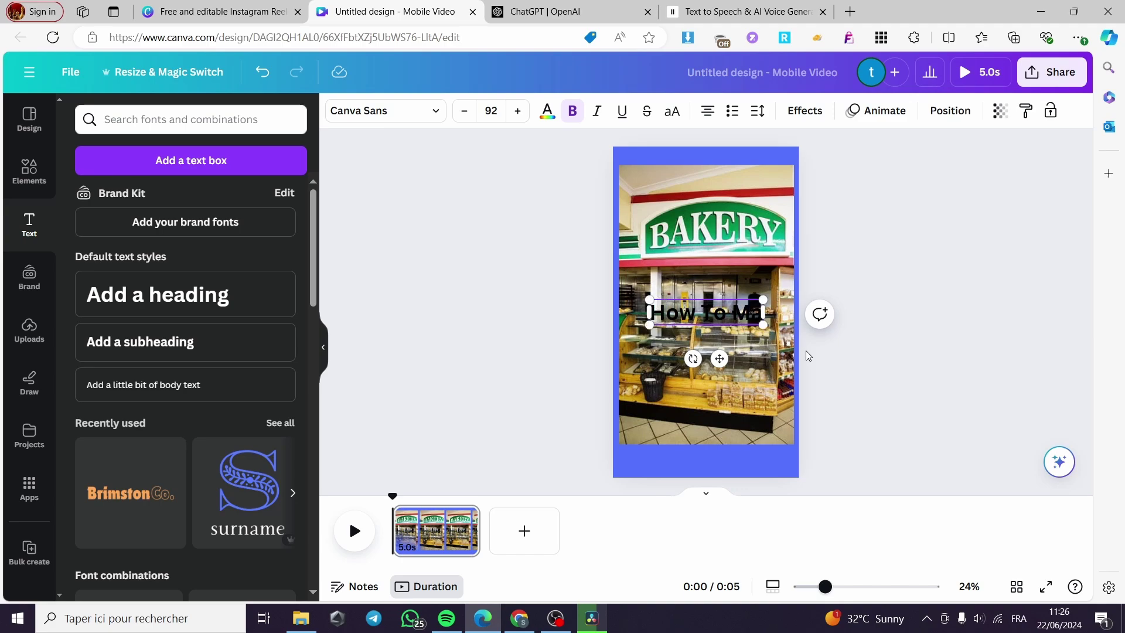
{"action": "type", "text": "ke bread"}
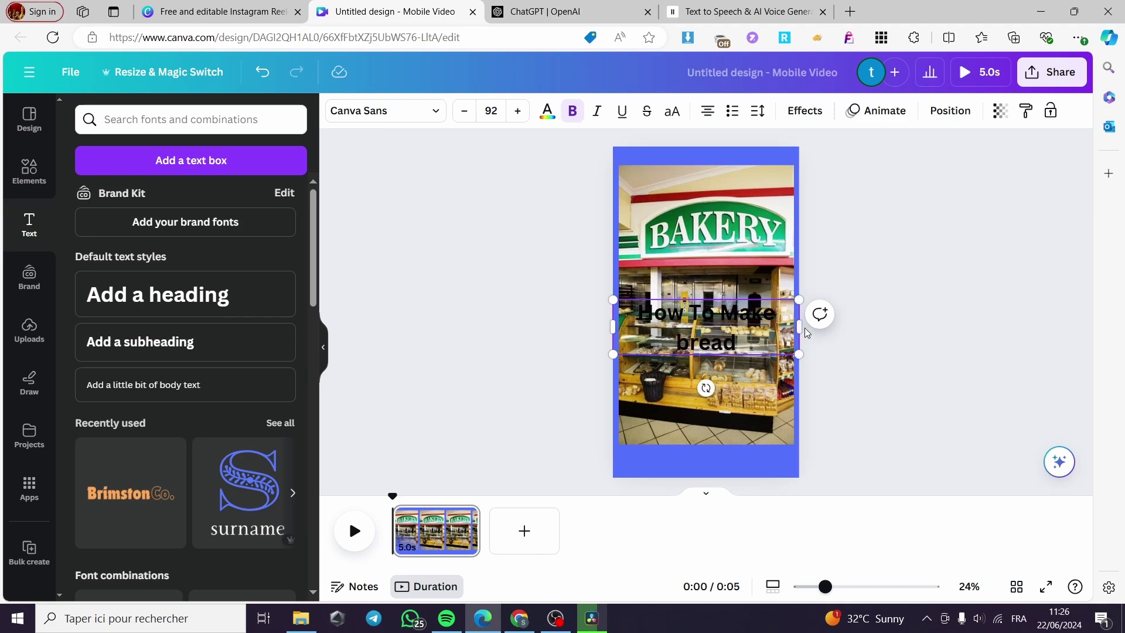
{"action": "left_click_drag", "start_coordinate": [799, 327], "coordinate": [726, 177]}
{"action": "left_click_drag", "start_coordinate": [727, 222], "coordinate": [721, 204]}
Color the "How To Make bread" heading white and move it down onto the upper edge of the bakery photo.
{"action": "left_click_drag", "start_coordinate": [769, 157], "coordinate": [641, 157]}
{"action": "left_click", "coordinate": [547, 111]}
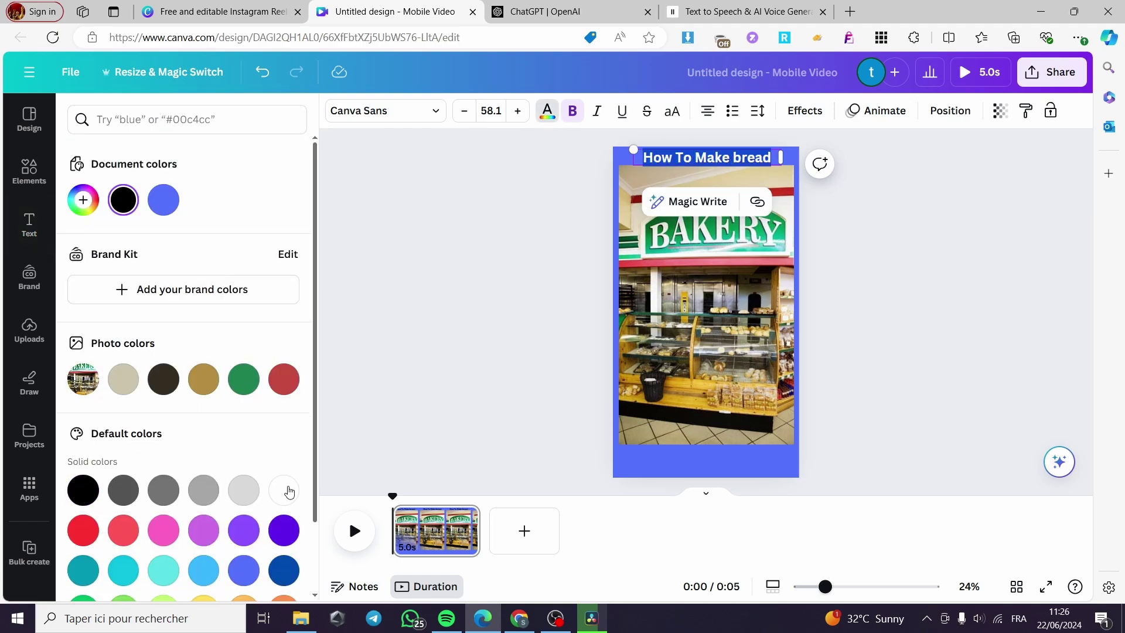
{"action": "left_click", "coordinate": [284, 491]}
{"action": "left_click", "coordinate": [454, 385]}
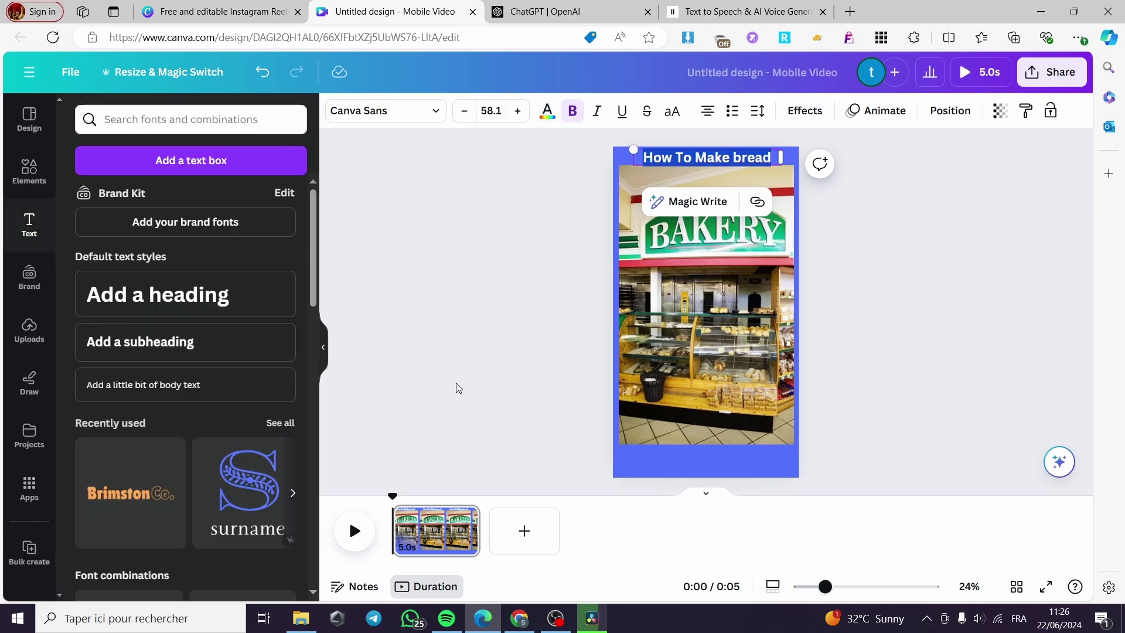
{"action": "left_click", "coordinate": [759, 159]}
{"action": "left_click_drag", "start_coordinate": [759, 159], "coordinate": [758, 182]}
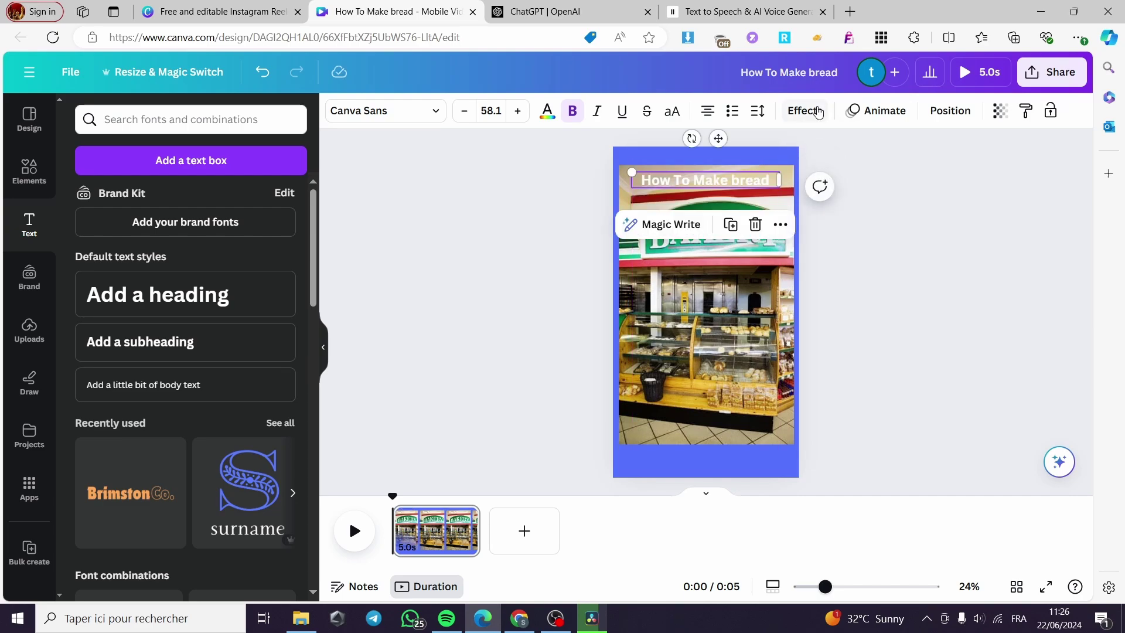
Apply the Outline effect to the heading in black with a thickness of 120.
{"action": "left_click", "coordinate": [814, 115]}
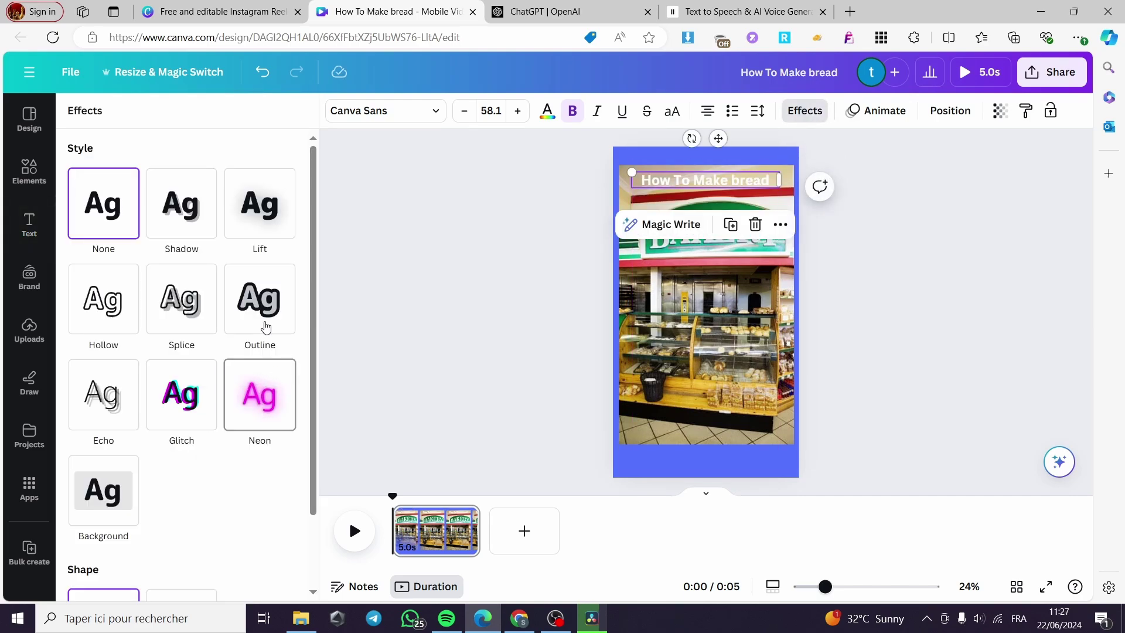
{"action": "left_click", "coordinate": [263, 322]}
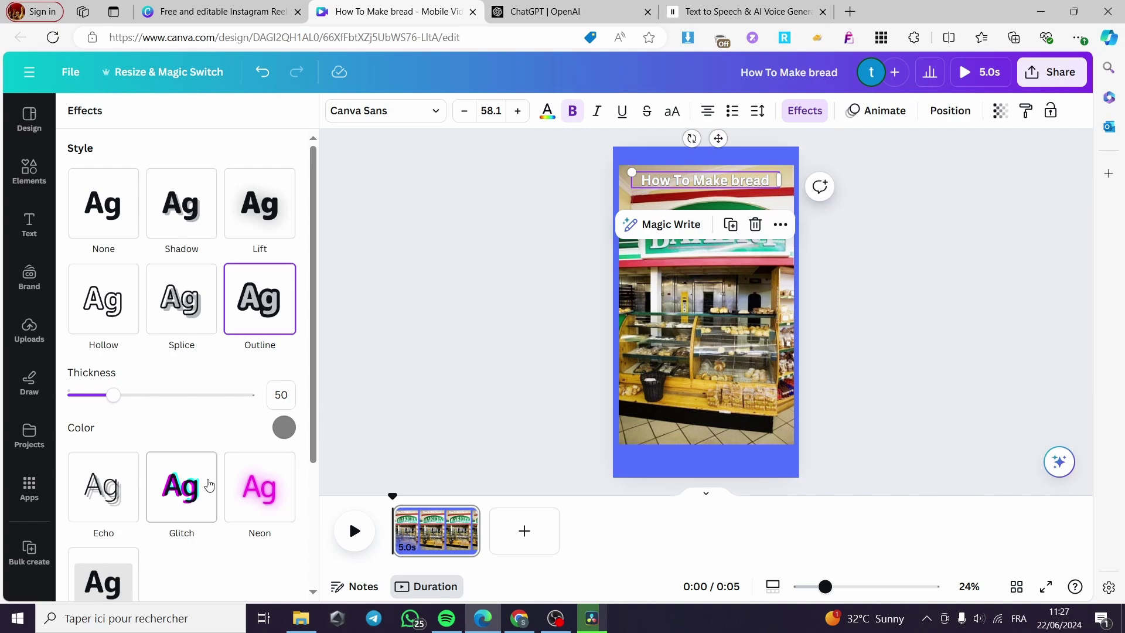
{"action": "left_click_drag", "start_coordinate": [114, 395], "coordinate": [282, 391]}
{"action": "left_click", "coordinate": [285, 427]}
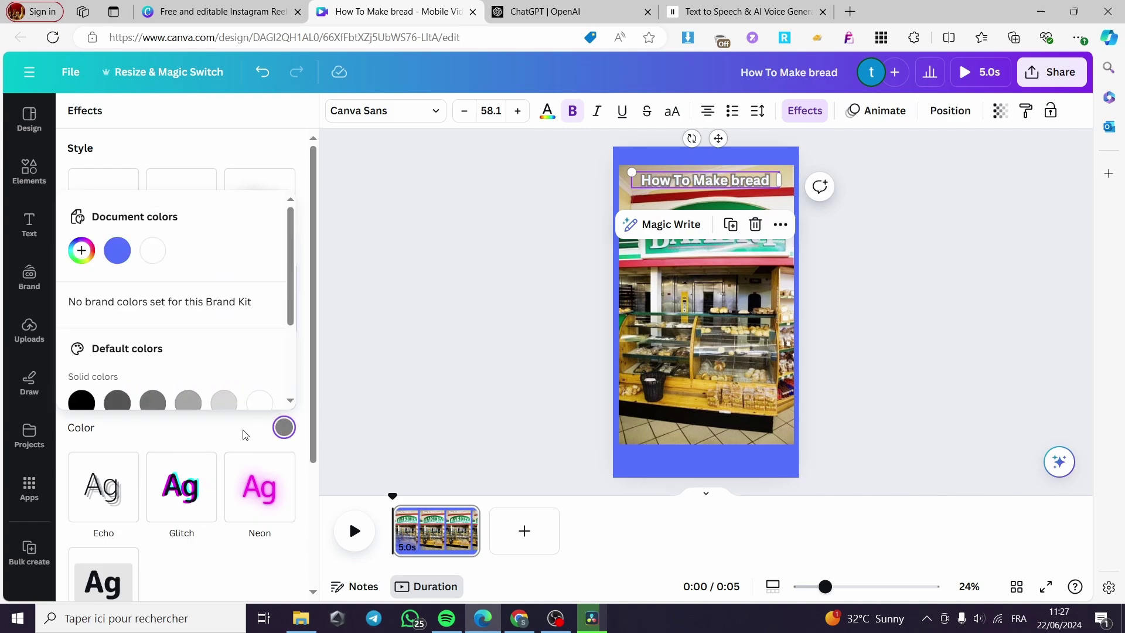
{"action": "left_click", "coordinate": [84, 402]}
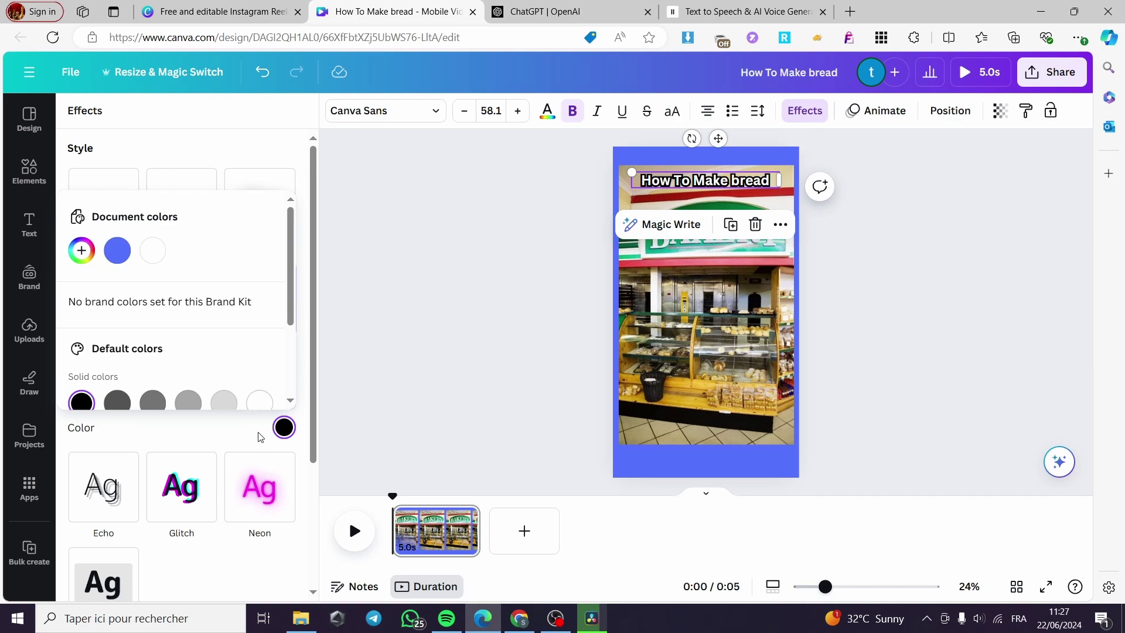
{"action": "left_click", "coordinate": [284, 427]}
{"action": "left_click_drag", "start_coordinate": [251, 394], "coordinate": [181, 403]}
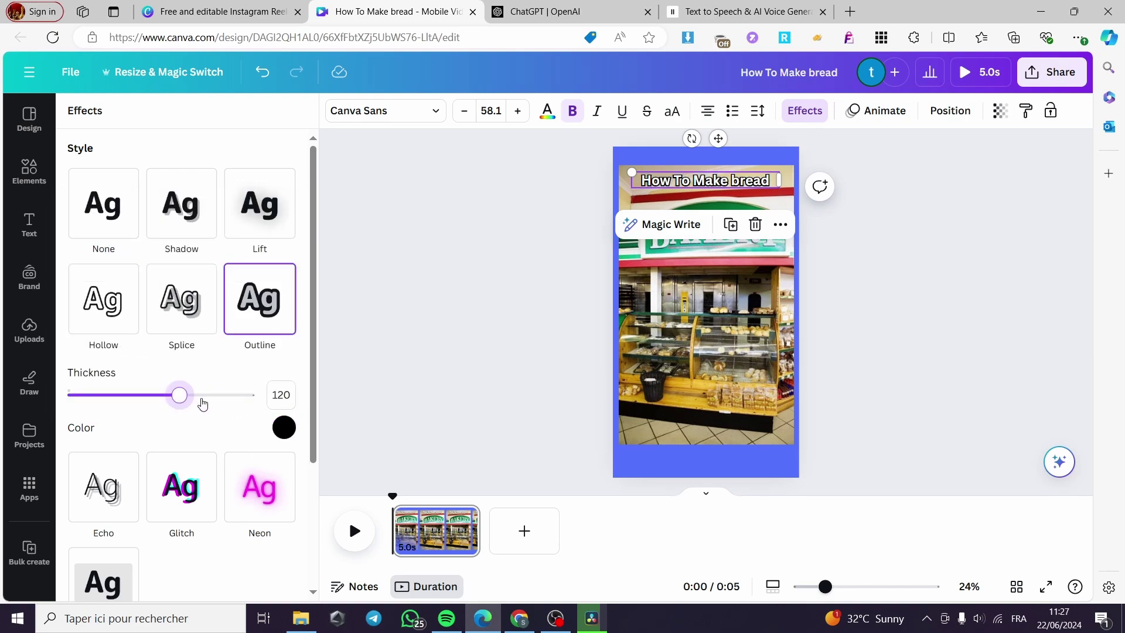
{"action": "left_click", "coordinate": [447, 339]}
{"action": "left_click", "coordinate": [887, 385]}
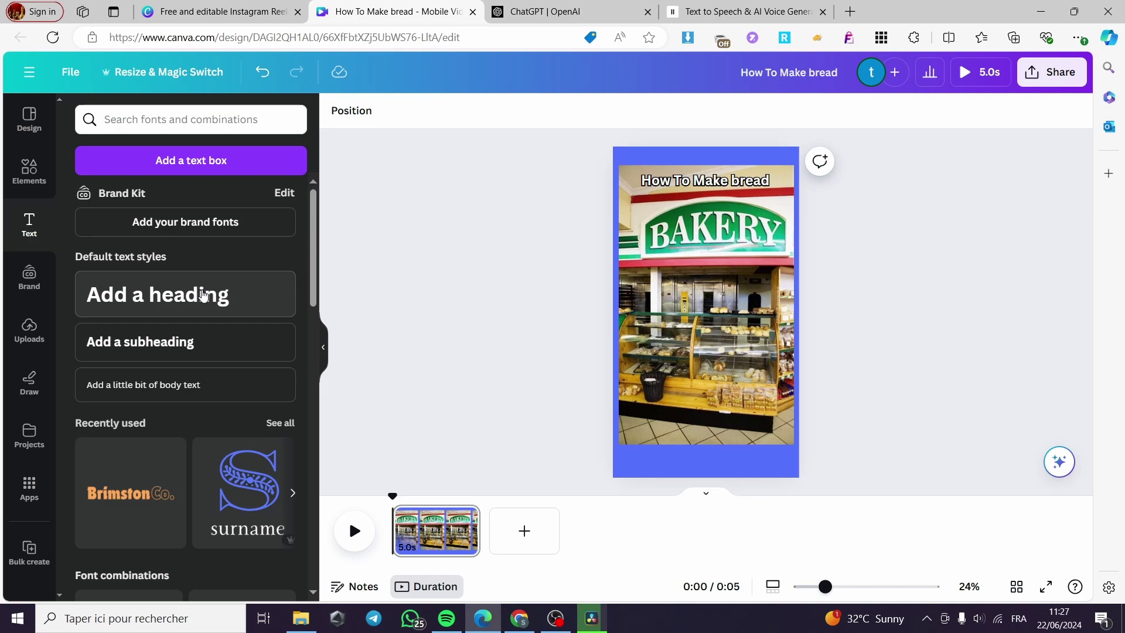
Add a heading reading "Ingredients" over the middle of the bakery photo.
{"action": "left_click", "coordinate": [204, 295]}
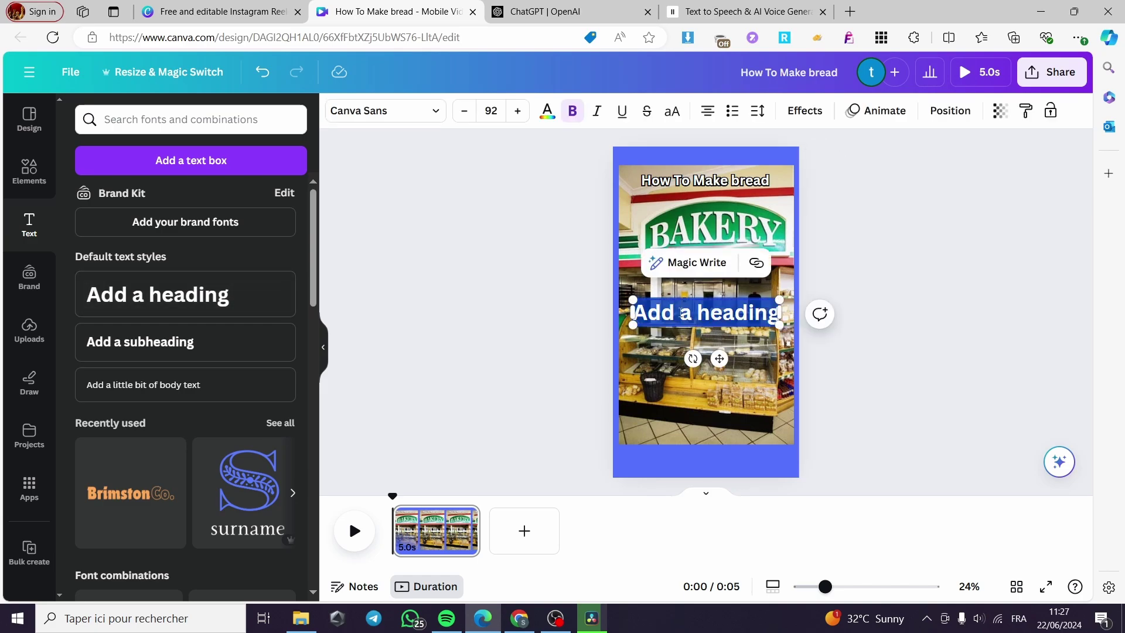
{"action": "type", "text": "iNgred"}
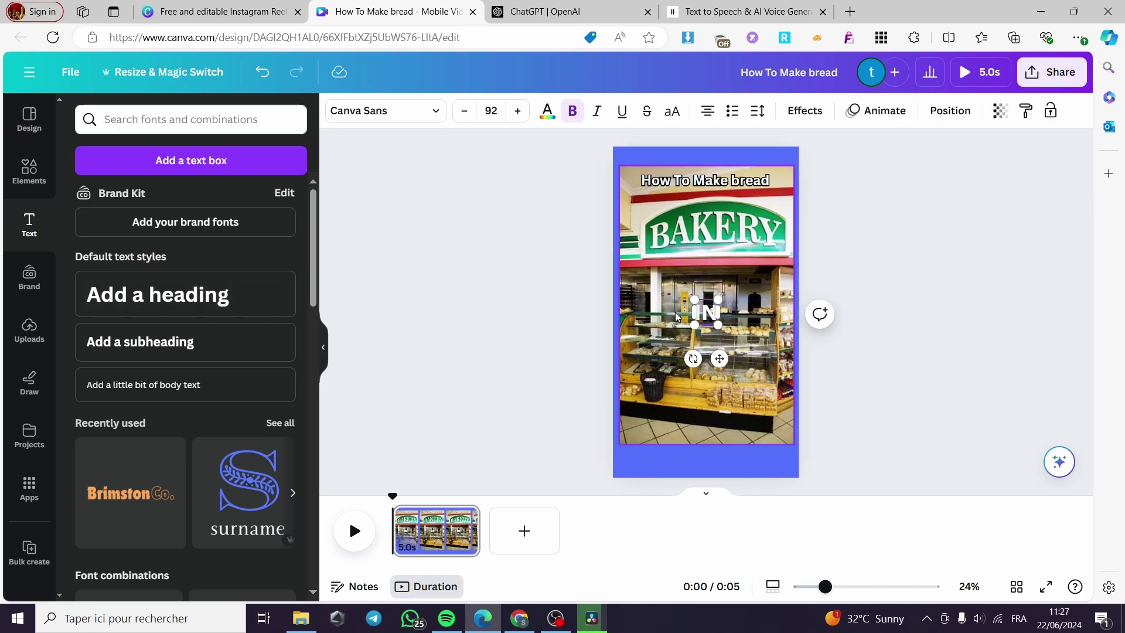
{"action": "type", "text": "ients"}
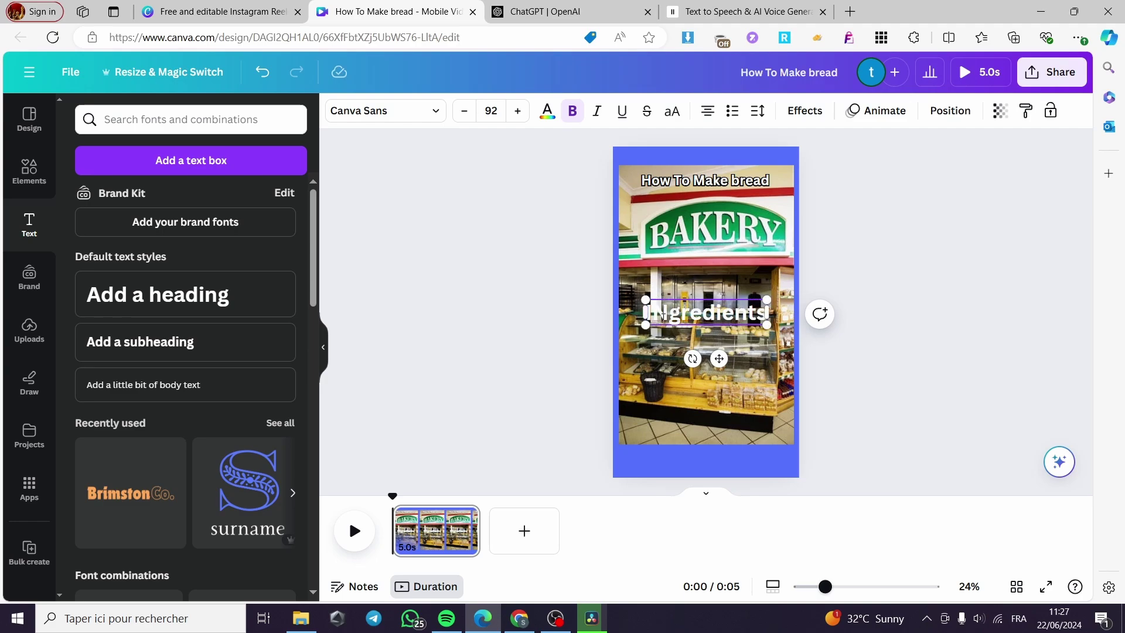
{"action": "left_click_drag", "start_coordinate": [662, 315], "coordinate": [659, 316]}
{"action": "type", "text": "n"}
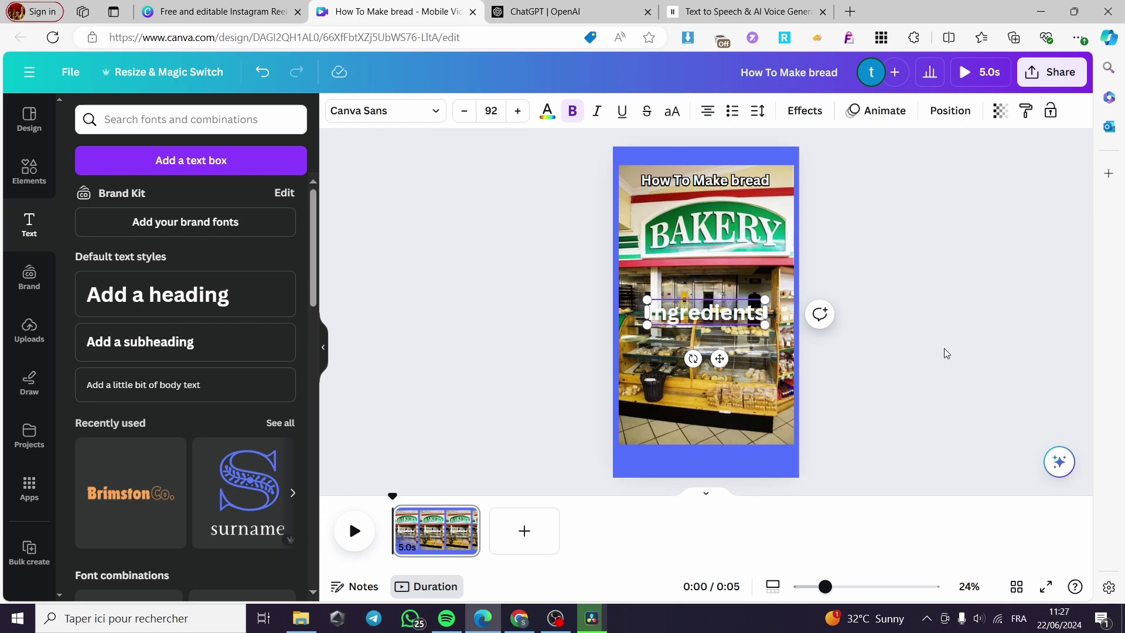
Apply the Outline effect to the "Ingredients" heading in black with a thickness of 134.
{"action": "left_click", "coordinate": [706, 313]}
{"action": "left_click", "coordinate": [805, 110]}
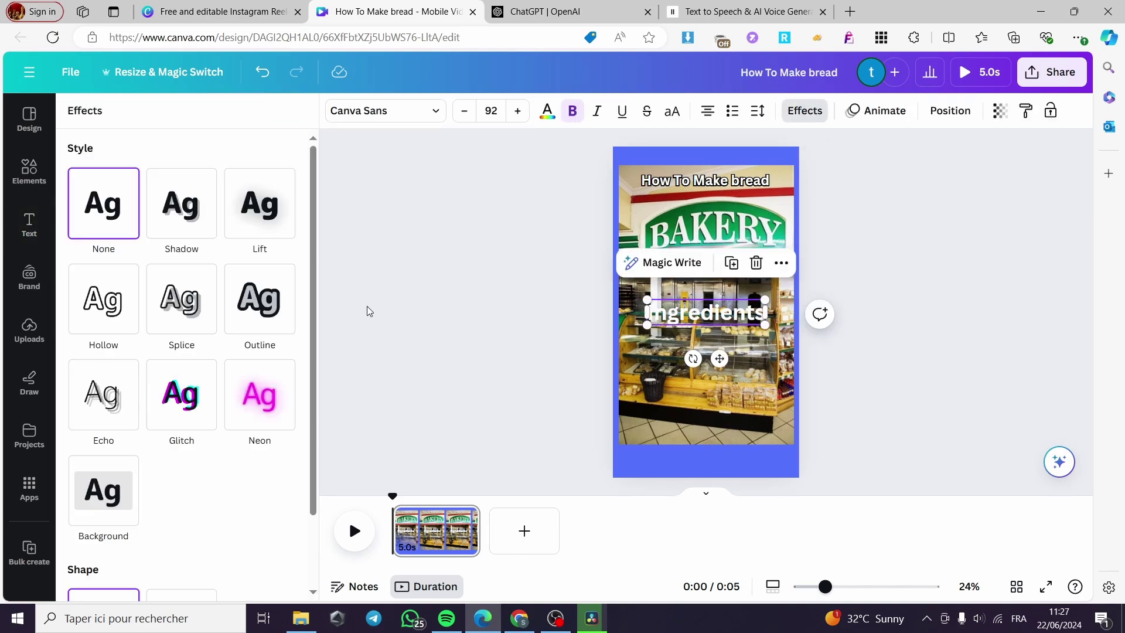
{"action": "left_click", "coordinate": [287, 313]}
{"action": "left_click", "coordinate": [284, 426]}
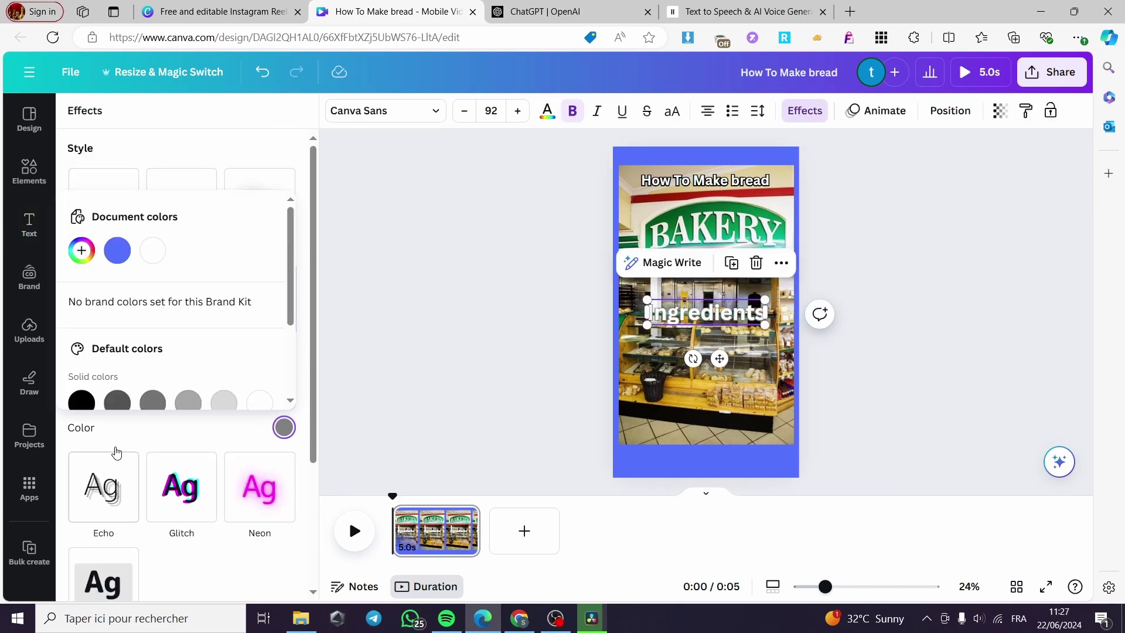
{"action": "left_click", "coordinate": [82, 401]}
{"action": "left_click", "coordinate": [156, 432]}
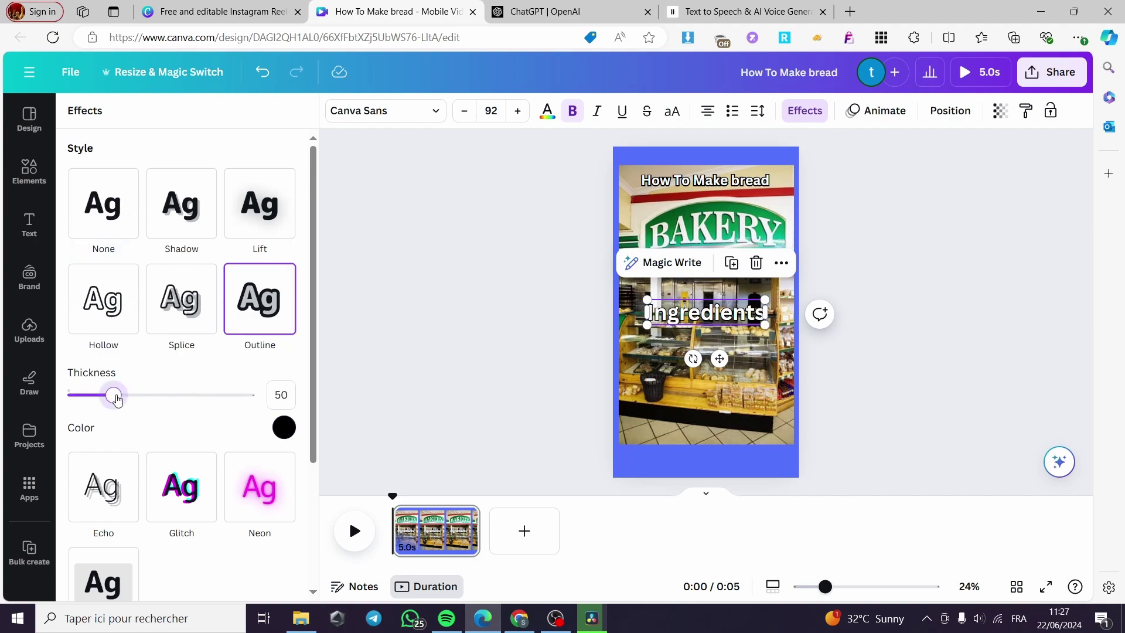
{"action": "left_click_drag", "start_coordinate": [117, 399], "coordinate": [188, 396]}
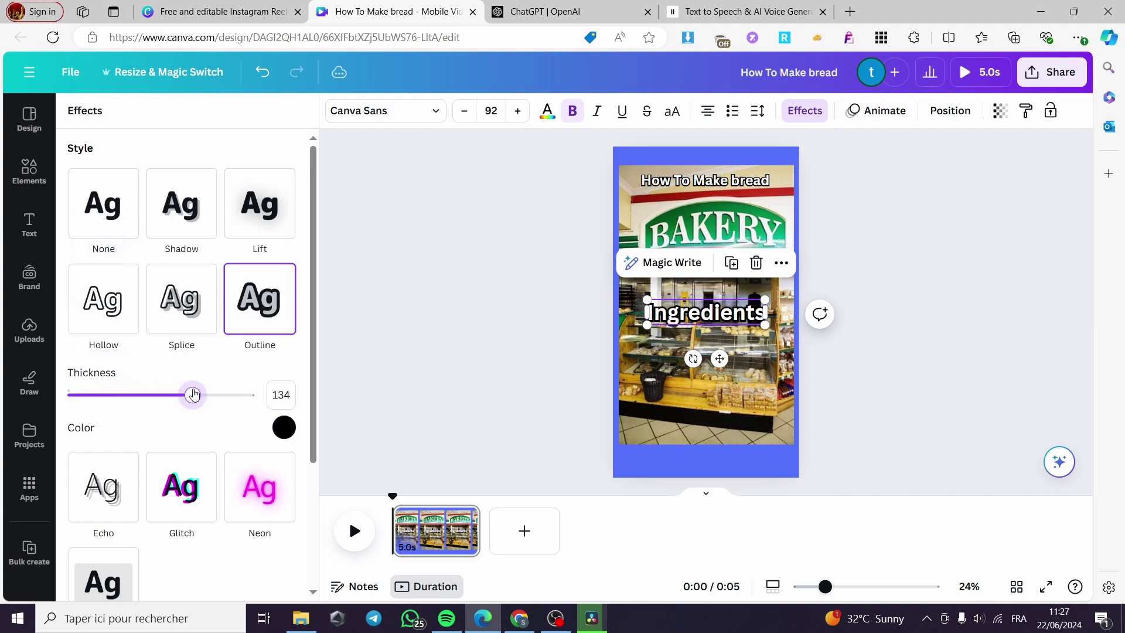
Scale the "Ingredients" heading down to size 49.5 and place it at the photo's left edge, just below the BAKERY sign.
{"action": "left_click_drag", "start_coordinate": [720, 359], "coordinate": [691, 310]}
{"action": "left_click_drag", "start_coordinate": [736, 276], "coordinate": [670, 317]}
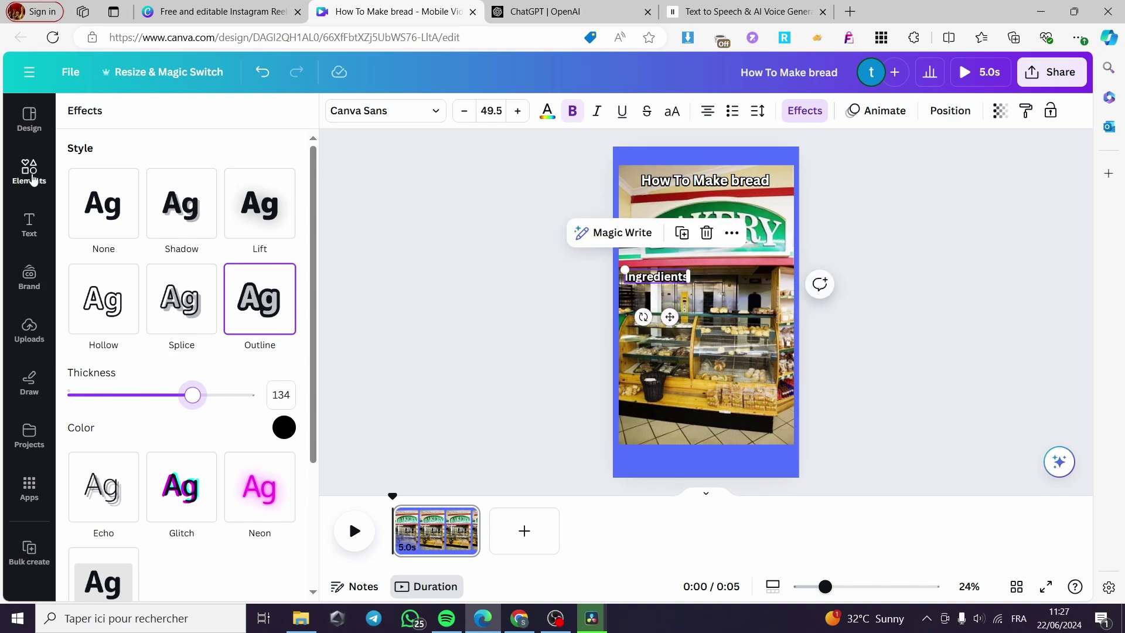
{"action": "left_click", "coordinate": [28, 224]}
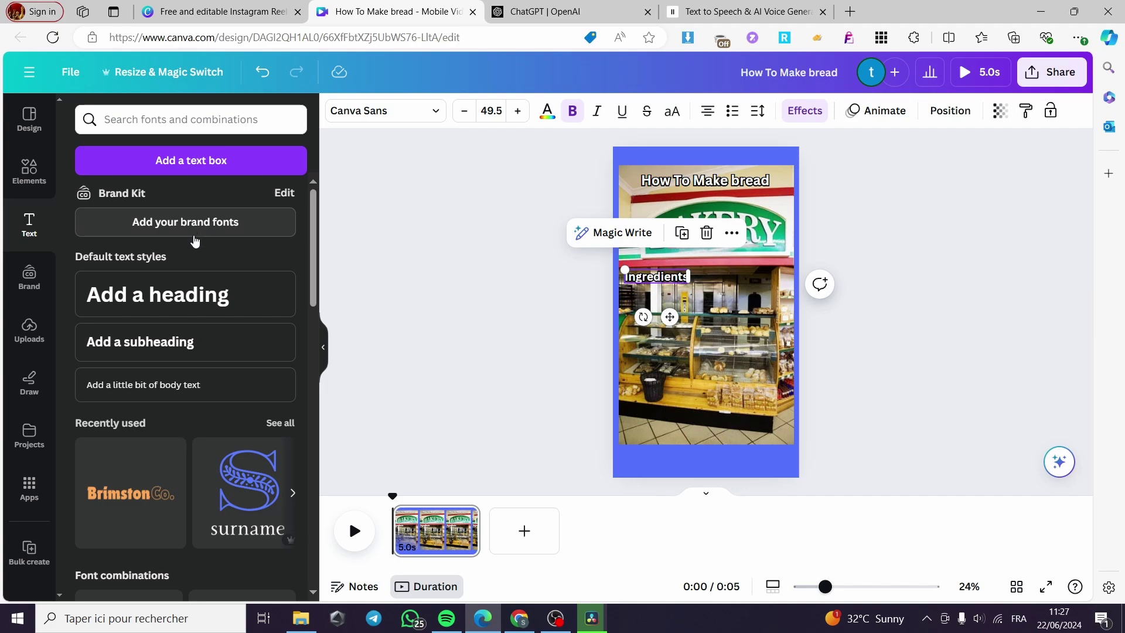
{"action": "left_click", "coordinate": [194, 160]}
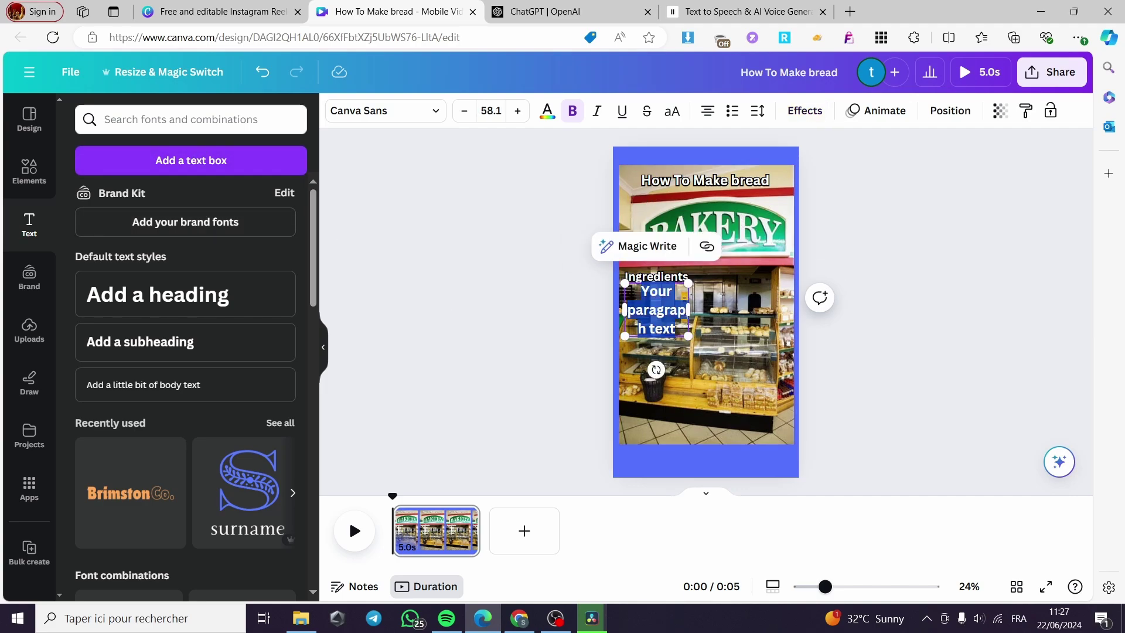
{"action": "left_click_drag", "start_coordinate": [688, 309], "coordinate": [746, 309]}
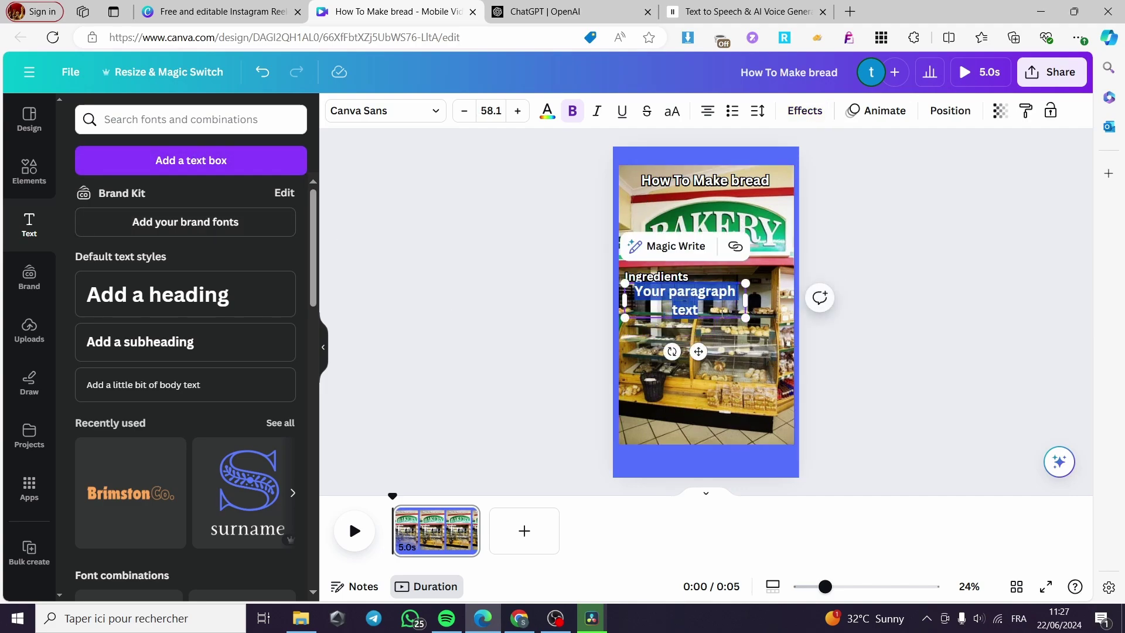
{"action": "type", "text": "Fl"}
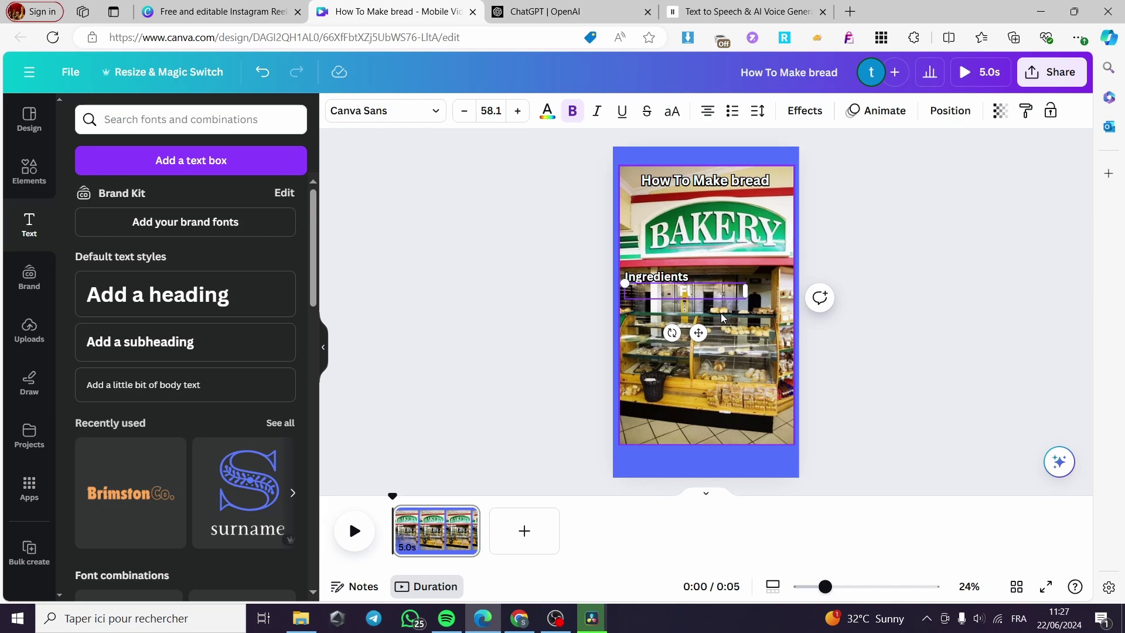
{"action": "type", "text": "oor"}
{"action": "key", "text": "Escape"}
{"action": "double_click", "coordinate": [722, 314]}
{"action": "key", "text": "BackSpace"}
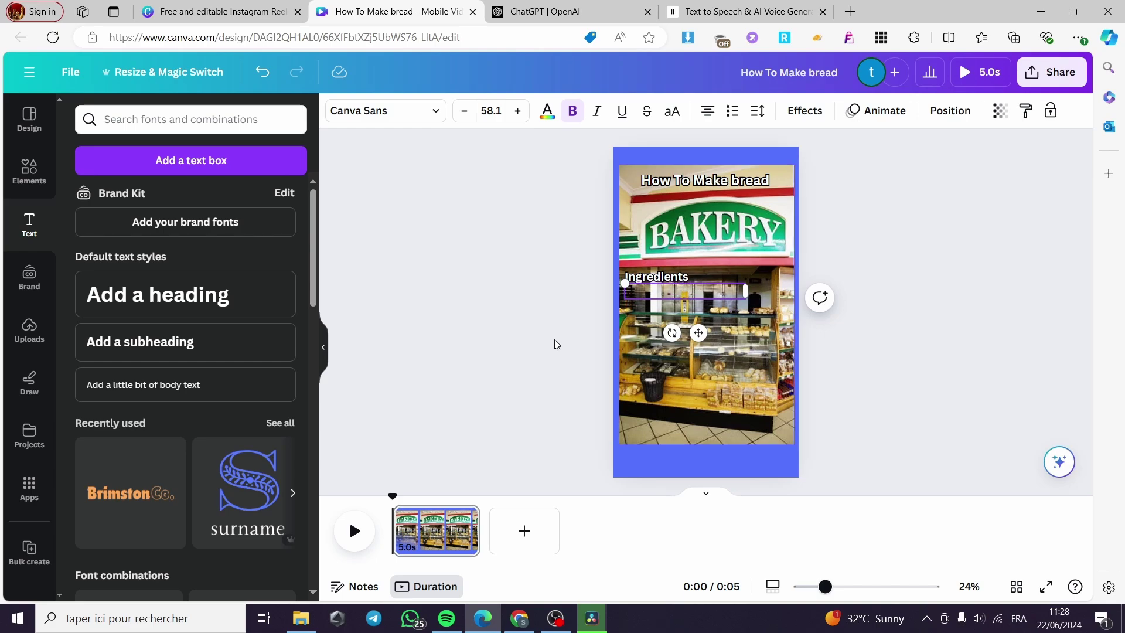
Switch to ChatGPT, start a chat and ask for "ingredients to make bread".
{"action": "left_click", "coordinate": [555, 12]}
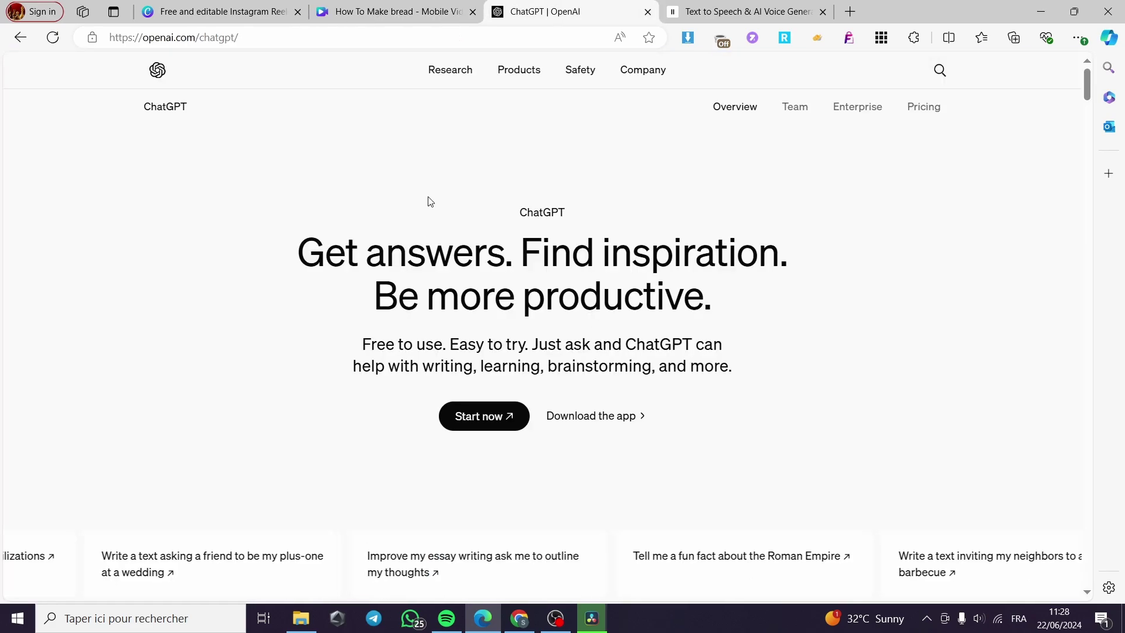
{"action": "left_click", "coordinate": [508, 417]}
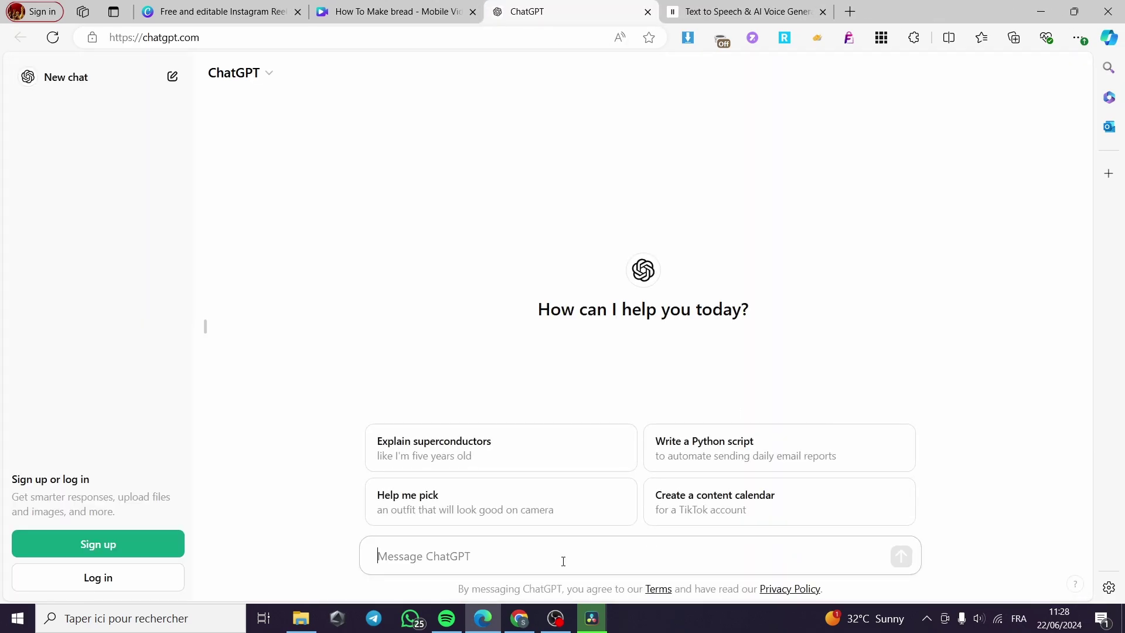
{"action": "type", "text": "ingredients to make"}
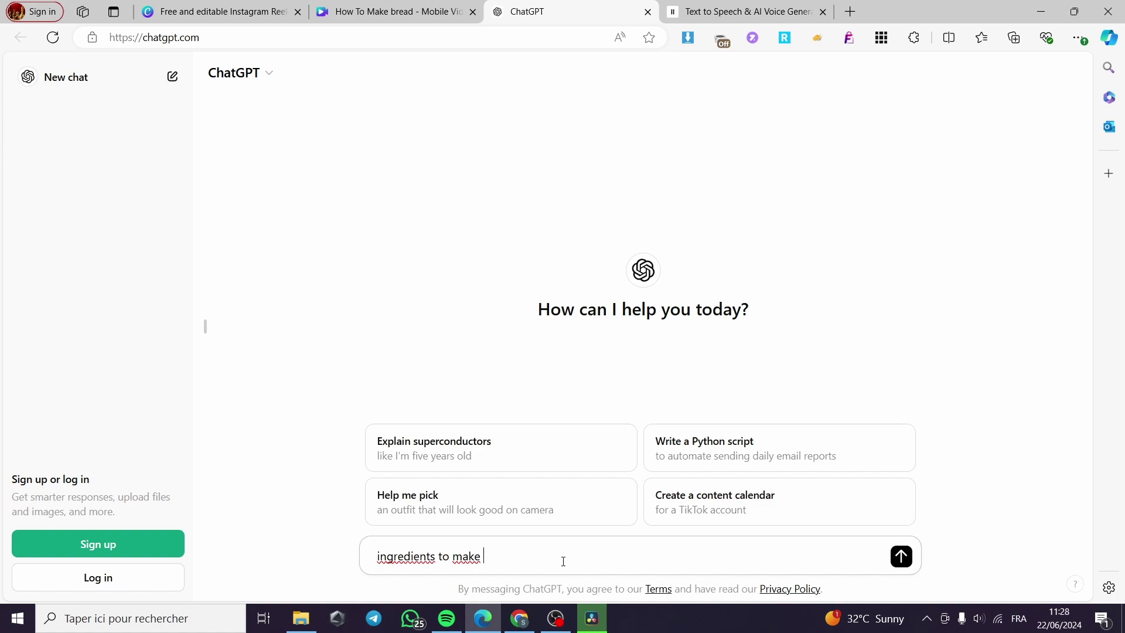
{"action": "type", "text": "d"}
{"action": "key", "text": "Return"}
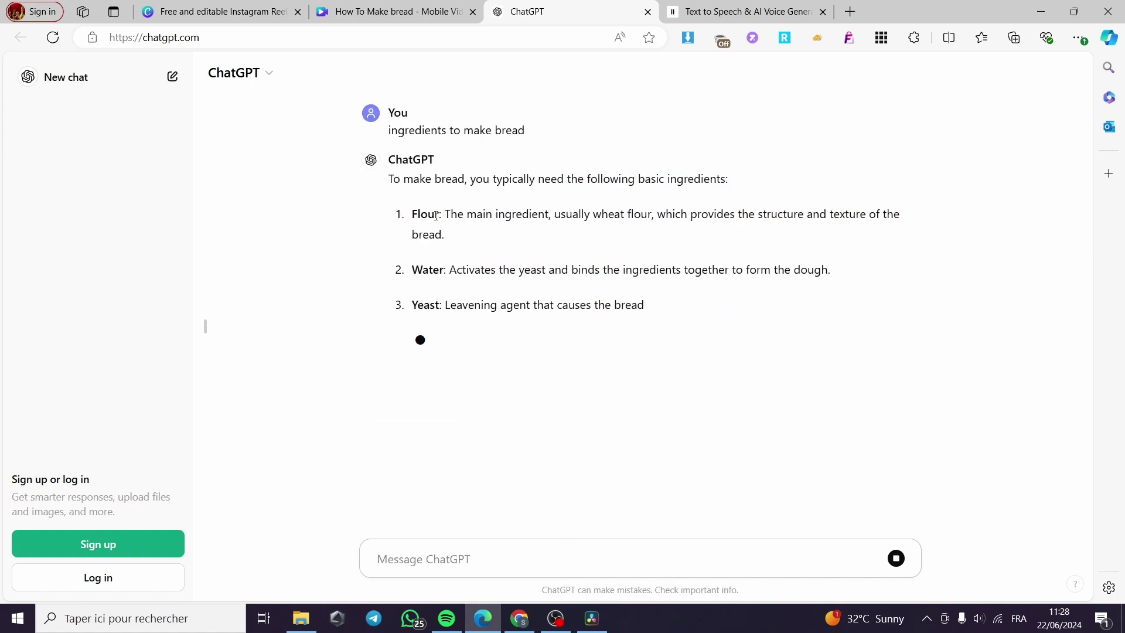
Copy the ChatGPT ingredient list from Flour through Eggs and paste it into a new text box in the Canva design.
{"action": "mouse_move", "coordinate": [422, 215]}
{"action": "left_mouse_down"}
{"action": "mouse_move", "coordinate": [433, 235]}
{"action": "mouse_move", "coordinate": [436, 216]}
{"action": "left_mouse_up"}
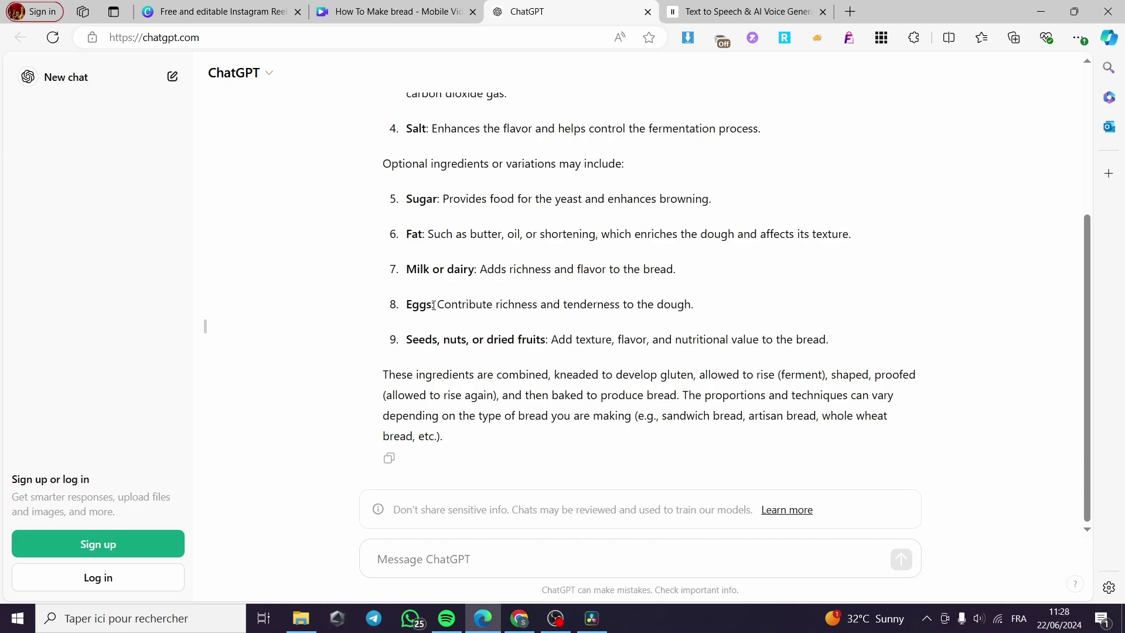
{"action": "left_click_drag", "start_coordinate": [433, 304], "coordinate": [402, 208]}
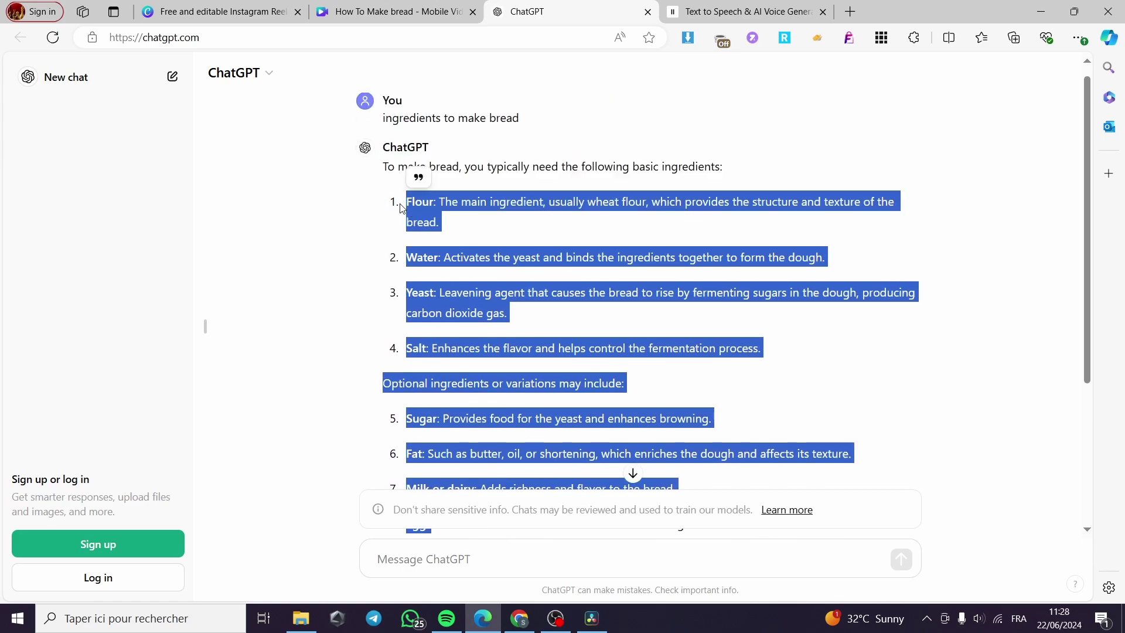
{"action": "left_click", "coordinate": [376, 9]}
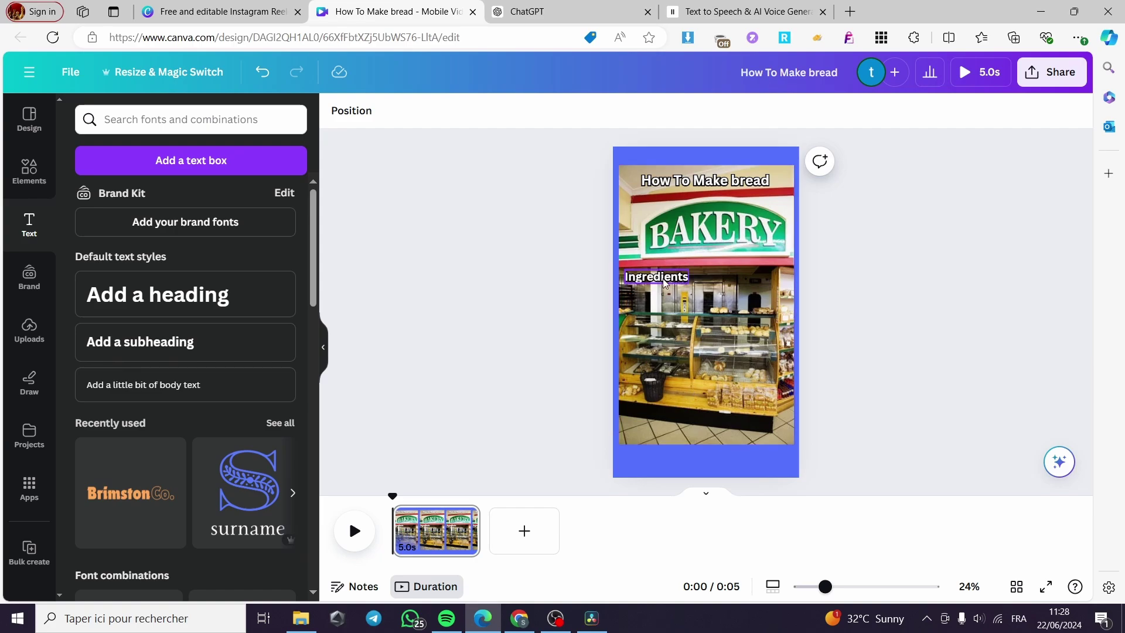
{"action": "left_click", "coordinate": [668, 304]}
{"action": "left_click", "coordinate": [202, 167]}
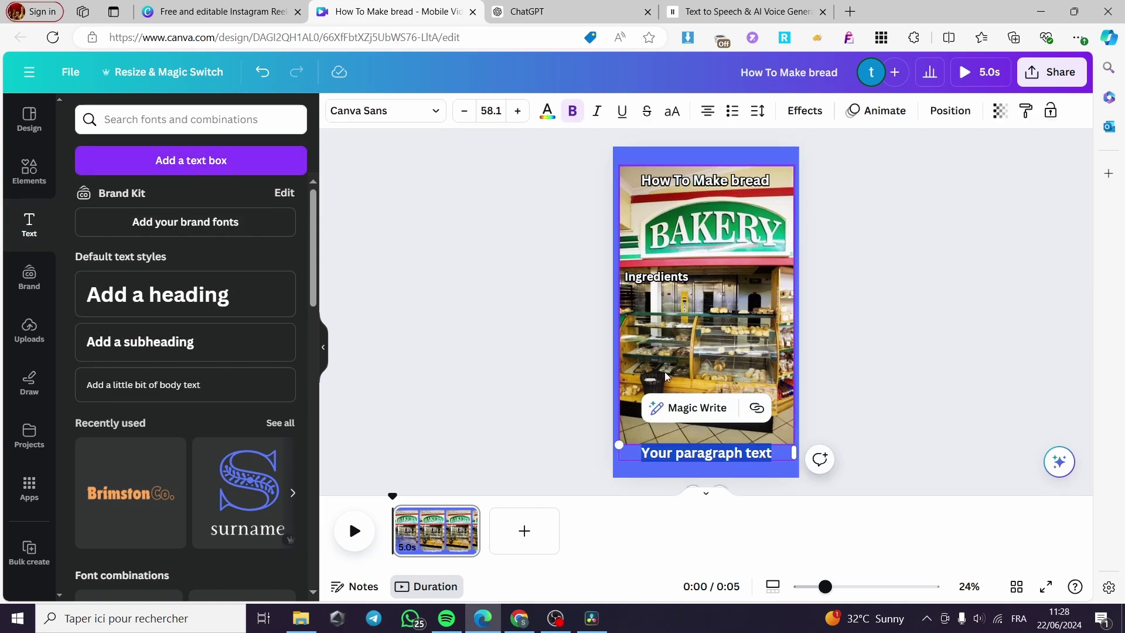
{"action": "key", "text": "ctrl+v"}
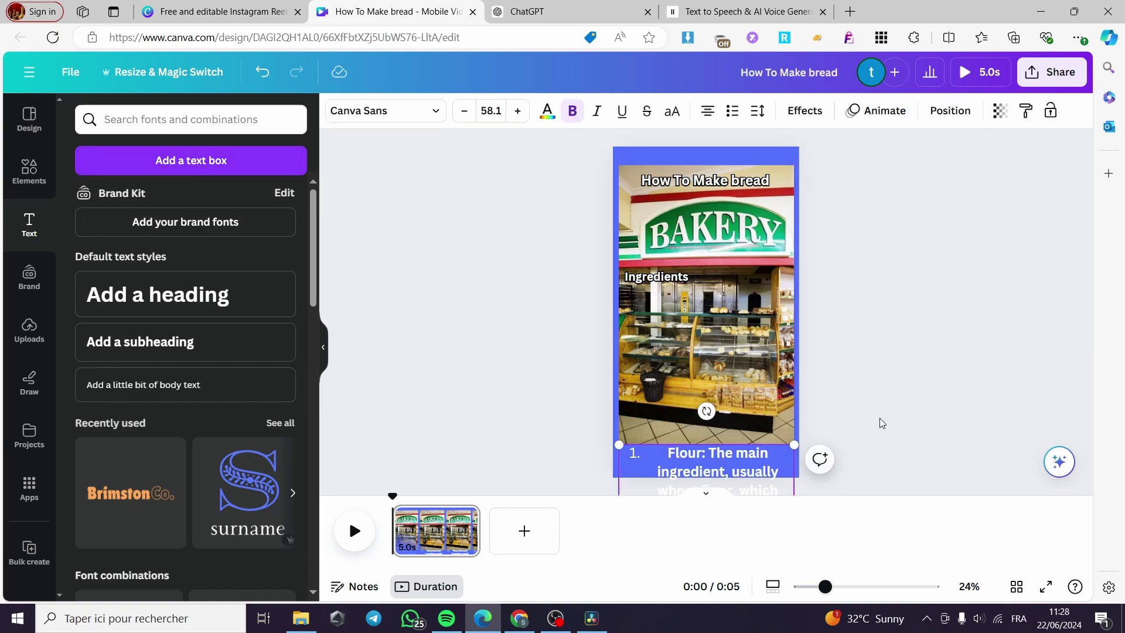
Scale the ingredient list to size 24.7, widen its text box and fit it on the photo below the "Ingredients" heading.
{"action": "left_click_drag", "start_coordinate": [715, 469], "coordinate": [642, 43]}
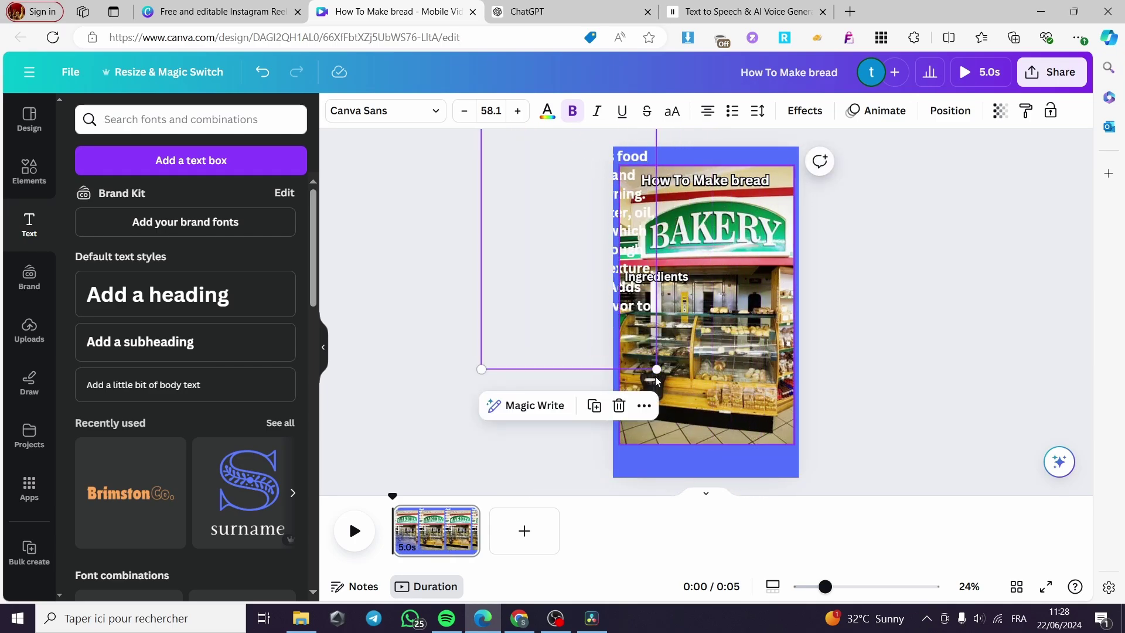
{"action": "left_click_drag", "start_coordinate": [656, 378], "coordinate": [711, 439]}
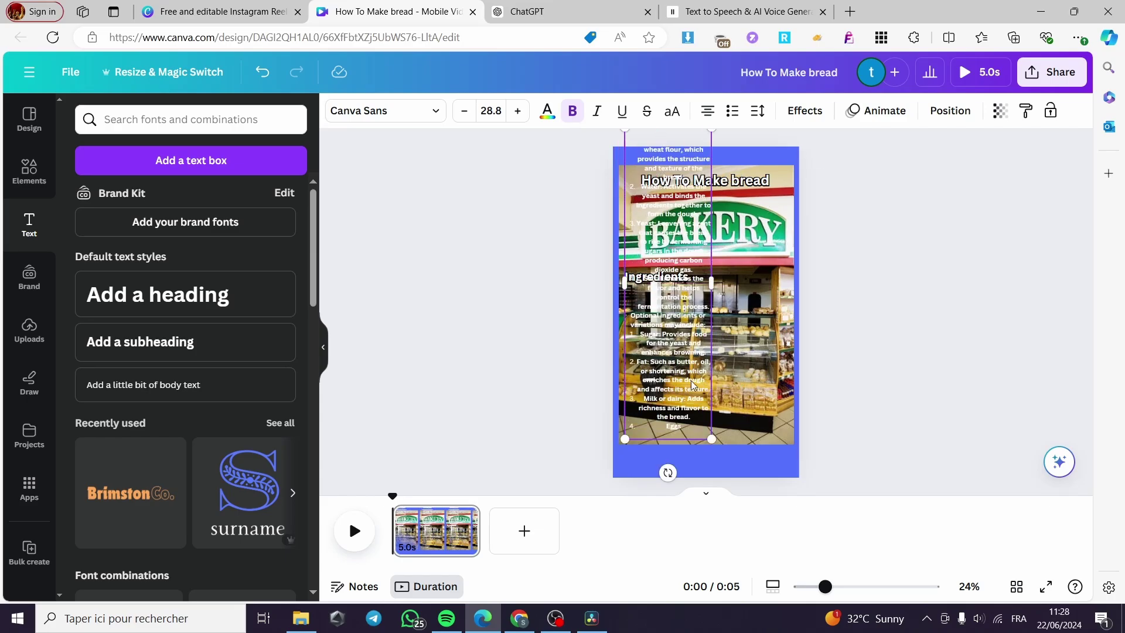
{"action": "left_click_drag", "start_coordinate": [712, 283], "coordinate": [793, 286]}
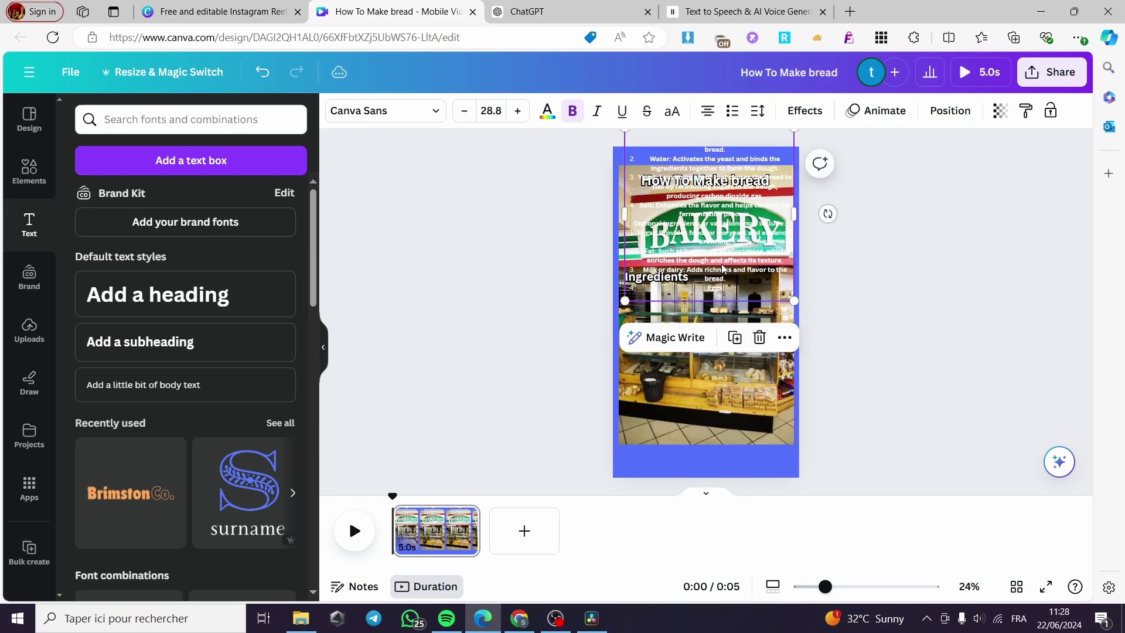
{"action": "left_click_drag", "start_coordinate": [722, 268], "coordinate": [717, 416]}
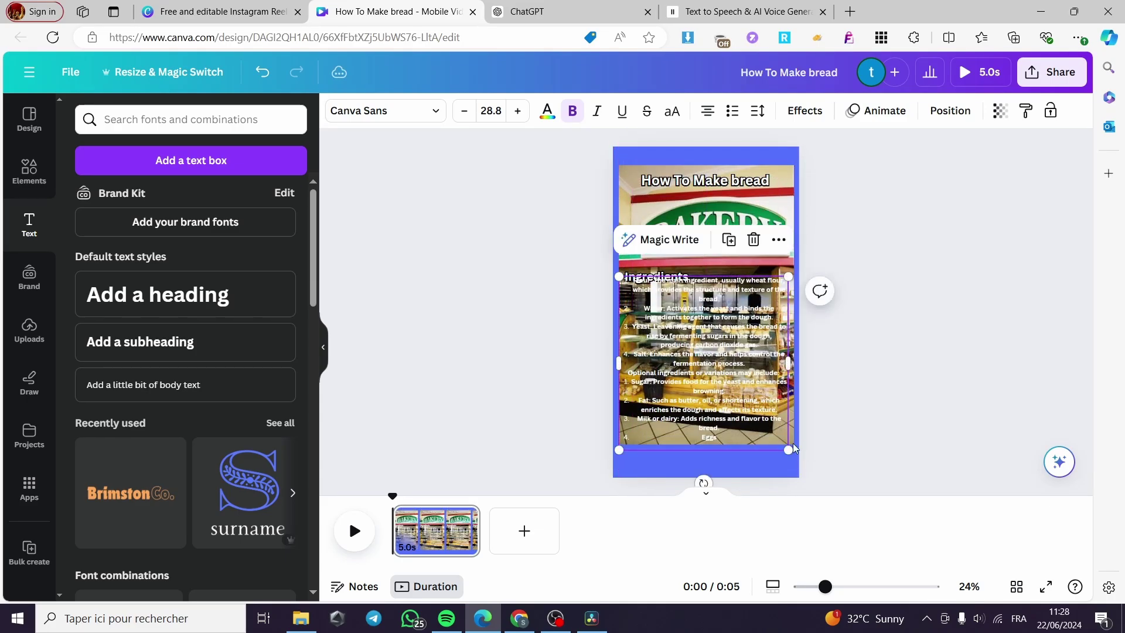
{"action": "left_click_drag", "start_coordinate": [793, 449], "coordinate": [765, 425]}
{"action": "left_click_drag", "start_coordinate": [730, 393], "coordinate": [735, 411]}
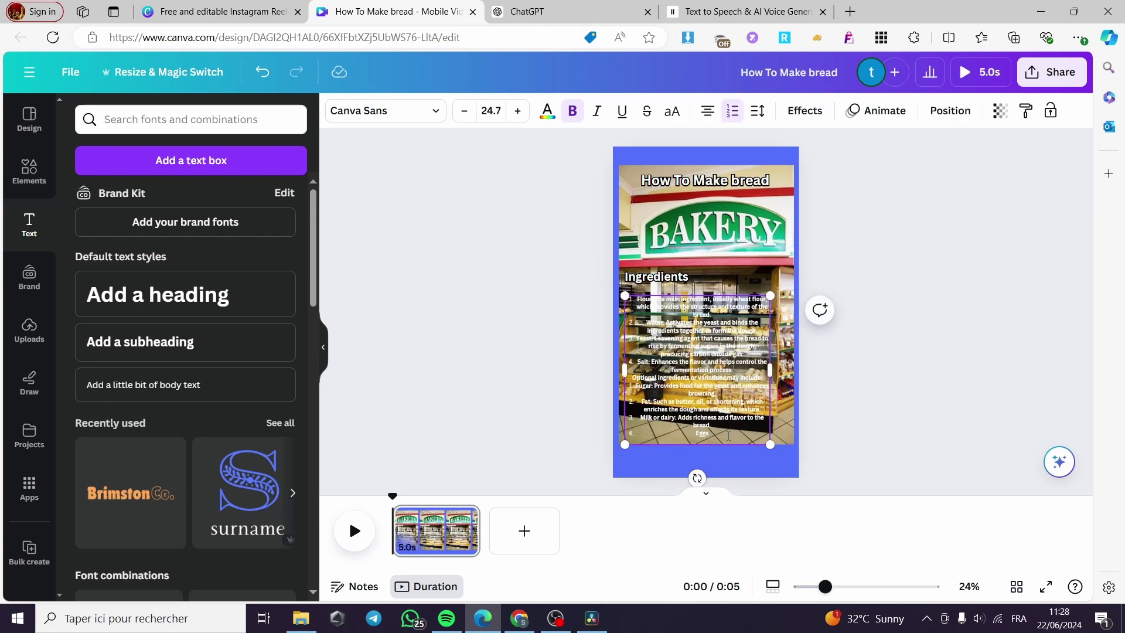
Apply the Outline effect to the ingredient list in black and raise its thickness toward the maximum.
{"action": "double_click", "coordinate": [728, 435]}
{"action": "left_click", "coordinate": [787, 119]}
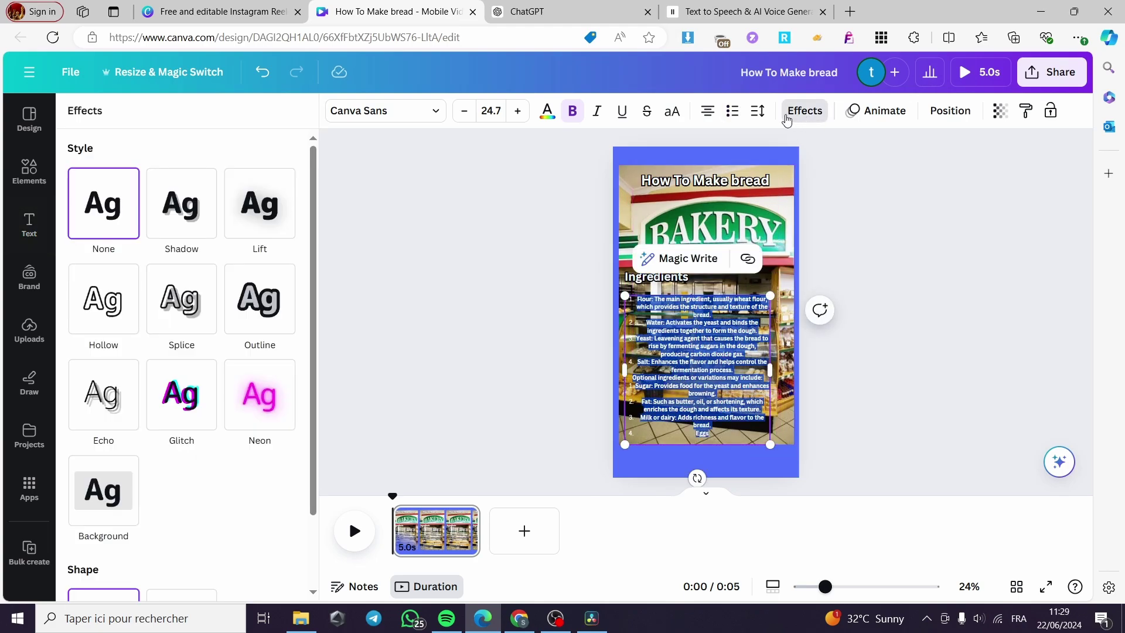
{"action": "left_click", "coordinate": [270, 289]}
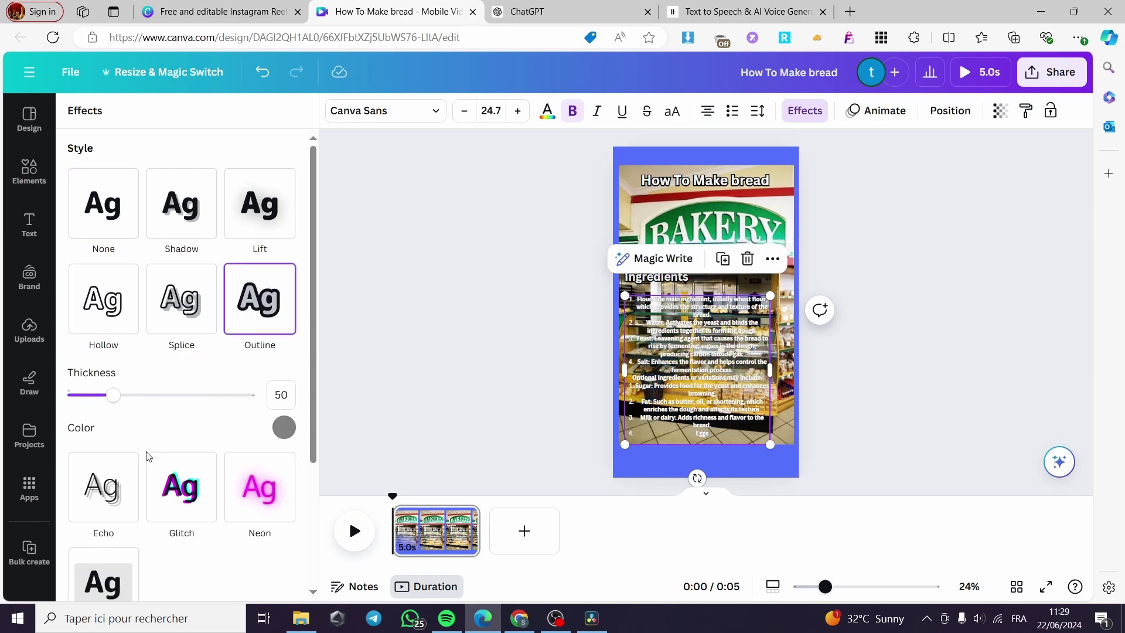
{"action": "left_click", "coordinate": [284, 427]}
{"action": "left_click", "coordinate": [82, 400]}
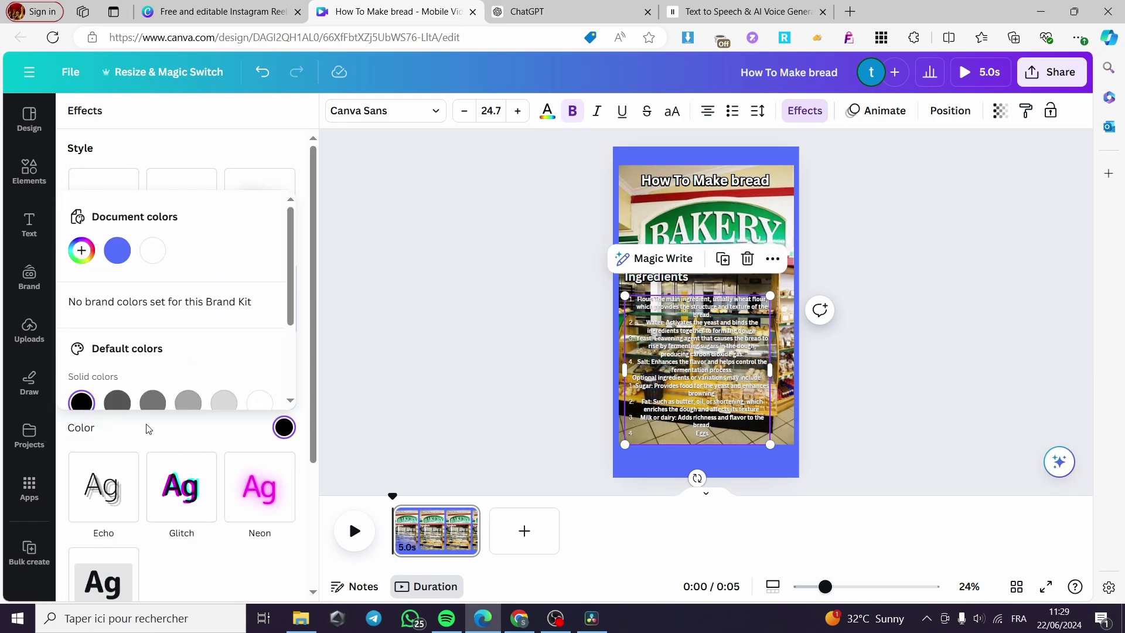
{"action": "left_click", "coordinate": [147, 426]}
{"action": "left_click_drag", "start_coordinate": [125, 396], "coordinate": [263, 396]}
Increase the font size of the whole ingredient list to 27.7.
{"action": "left_click", "coordinate": [645, 320]}
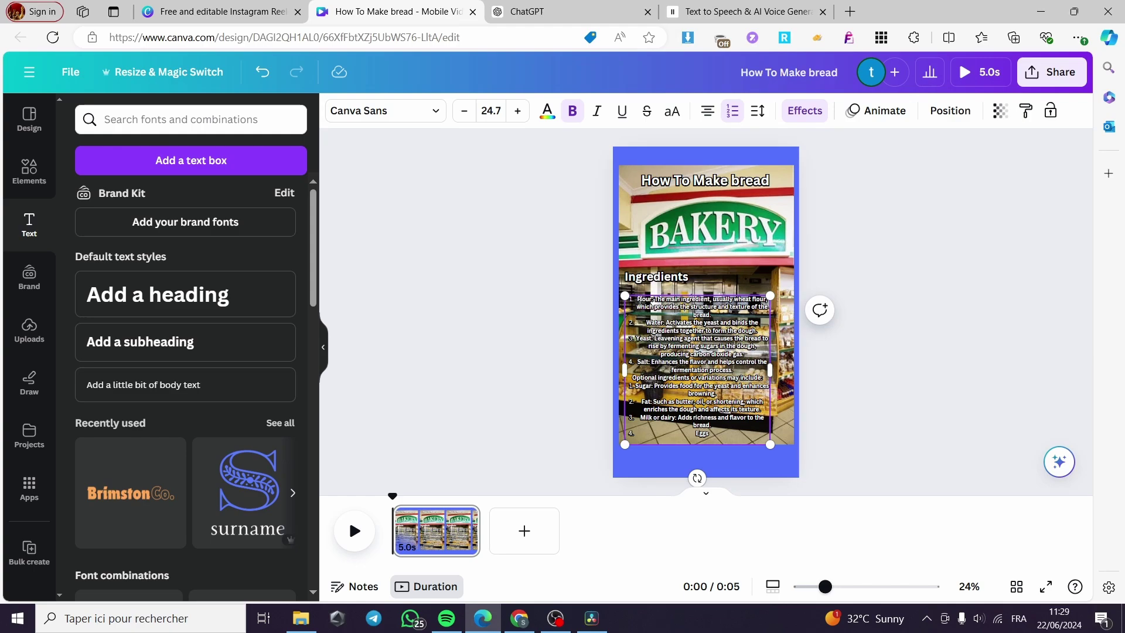
{"action": "key", "text": "ctrl+a"}
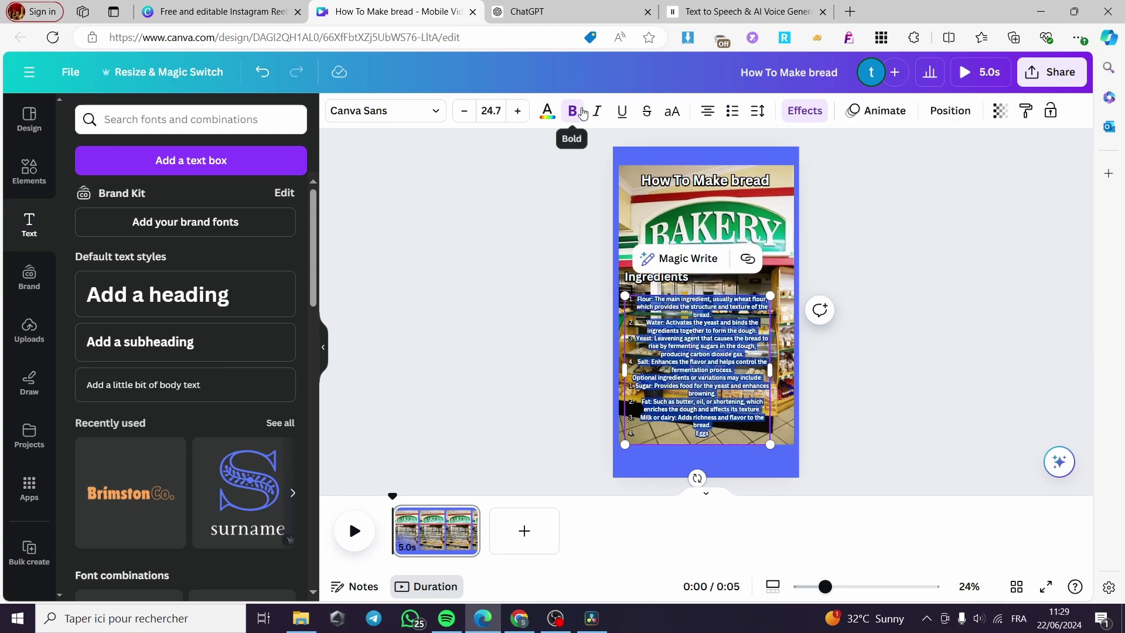
{"action": "left_click", "coordinate": [519, 112]}
{"action": "left_click", "coordinate": [519, 112]}
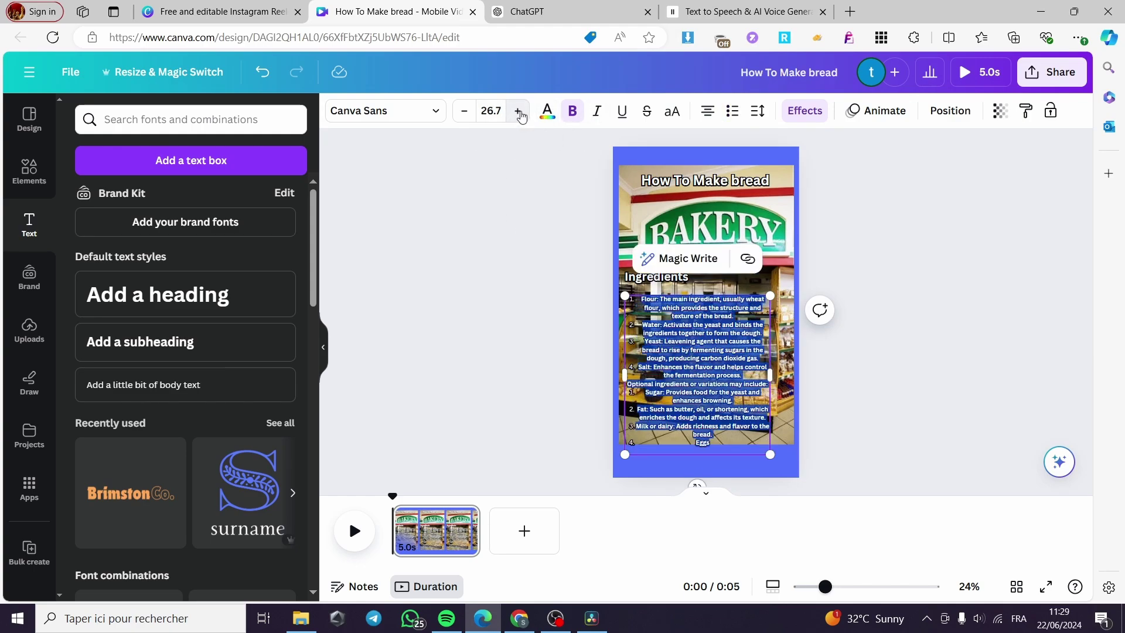
{"action": "left_click", "coordinate": [519, 112]}
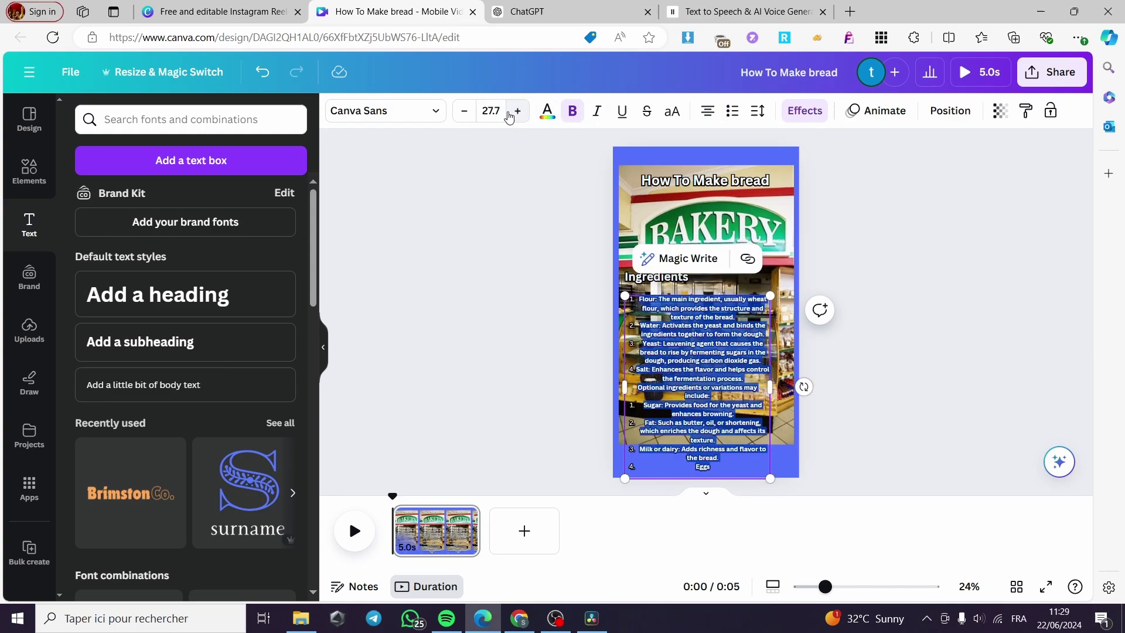
Left-align the ingredient list, then scale it to size 25.3 in a wider text box centered across the page.
{"action": "left_click", "coordinate": [710, 111]}
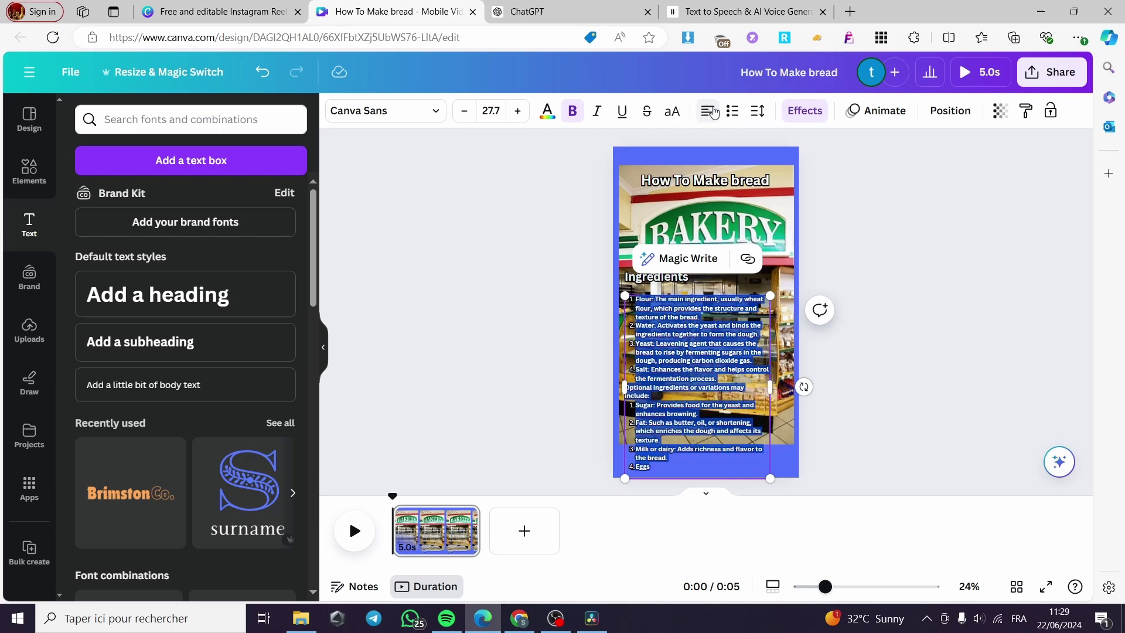
{"action": "left_click", "coordinate": [883, 314]}
{"action": "left_click", "coordinate": [739, 451]}
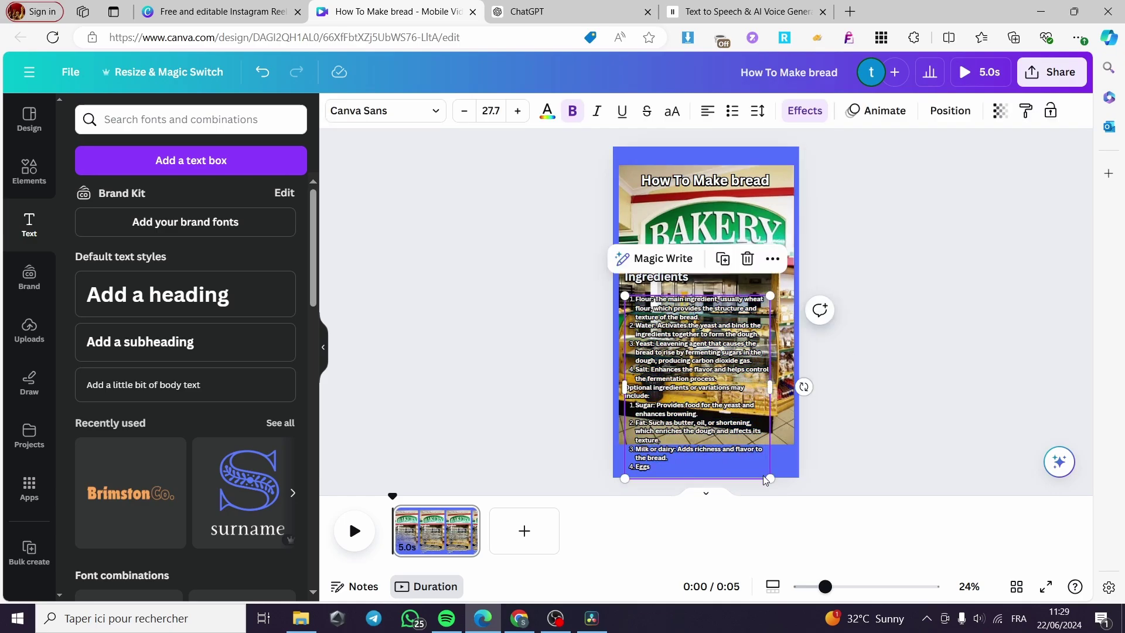
{"action": "left_click_drag", "start_coordinate": [765, 479], "coordinate": [748, 446]}
{"action": "left_click_drag", "start_coordinate": [742, 365], "coordinate": [790, 452]}
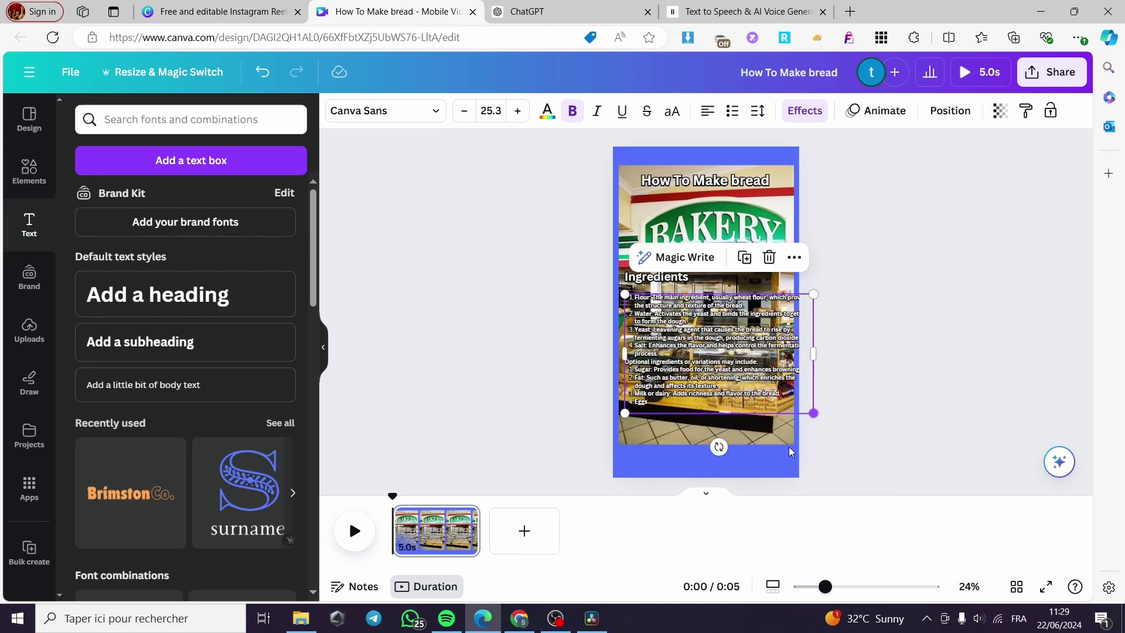
{"action": "left_click_drag", "start_coordinate": [756, 367], "coordinate": [744, 378]}
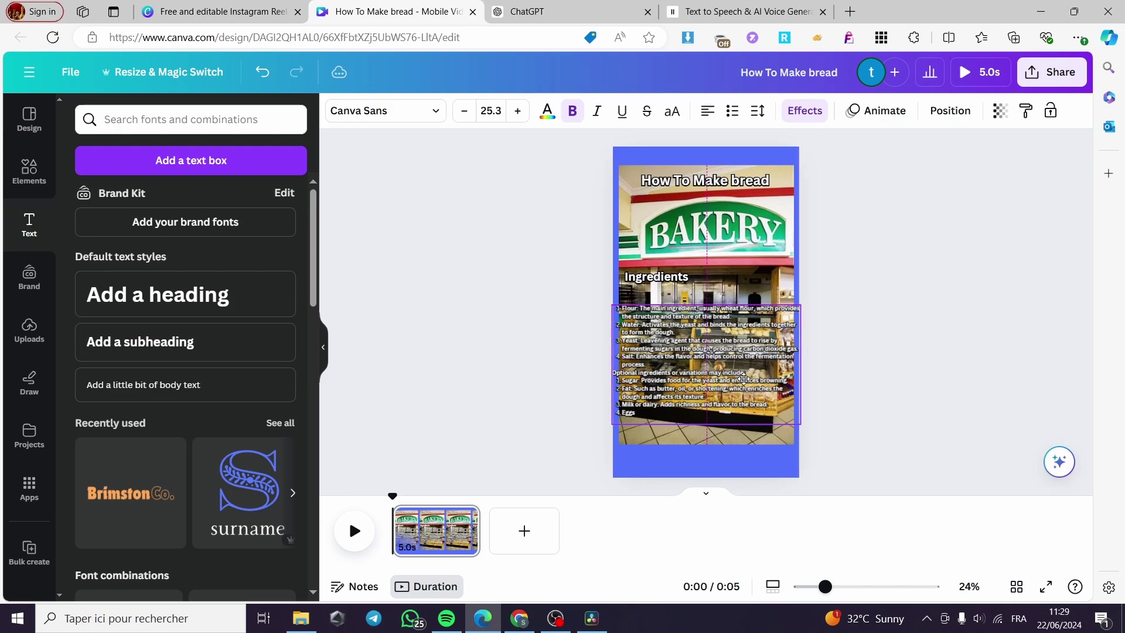
{"action": "left_click", "coordinate": [431, 244]}
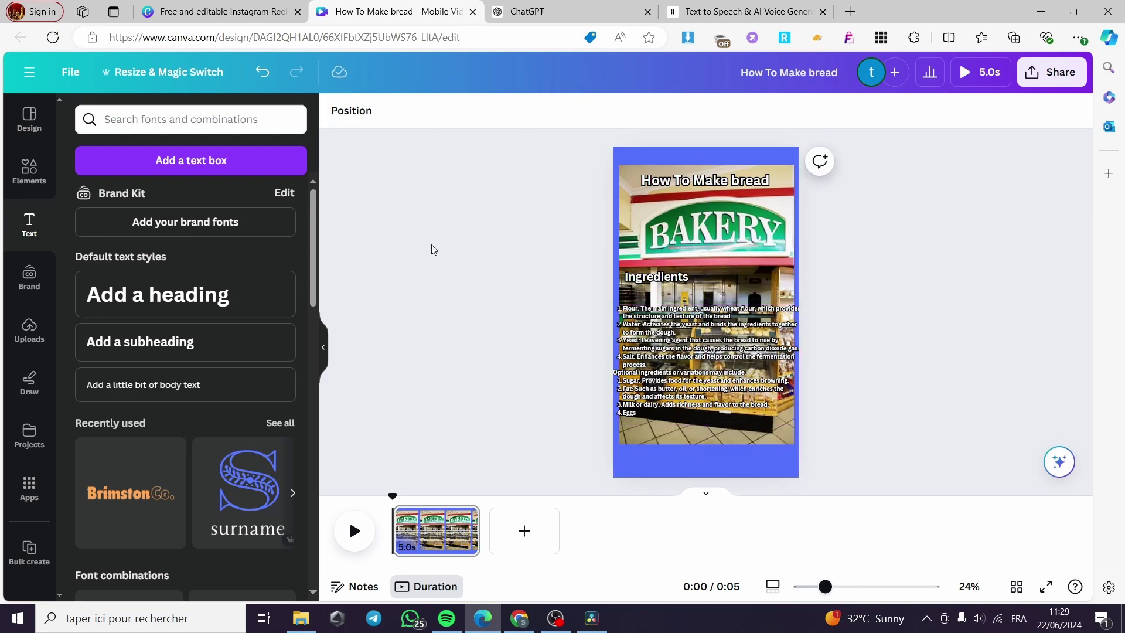
Switch to ChatGPT and send the prompt "how to make bread".
{"action": "left_click", "coordinate": [546, 5]}
{"action": "left_click", "coordinate": [510, 555]}
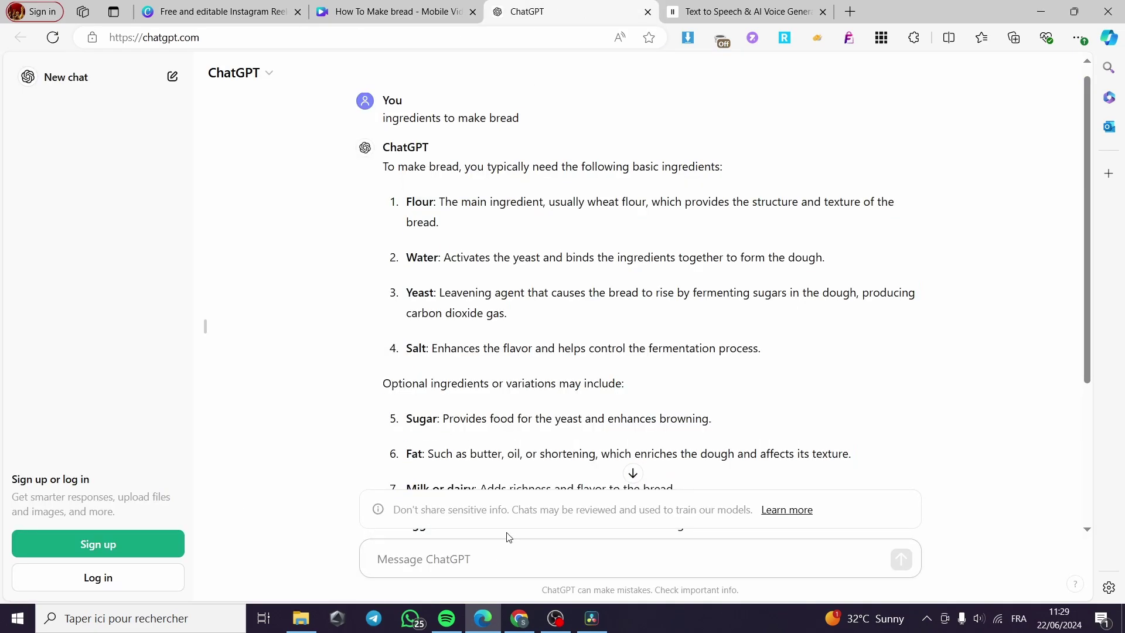
{"action": "type", "text": "how to make brea"}
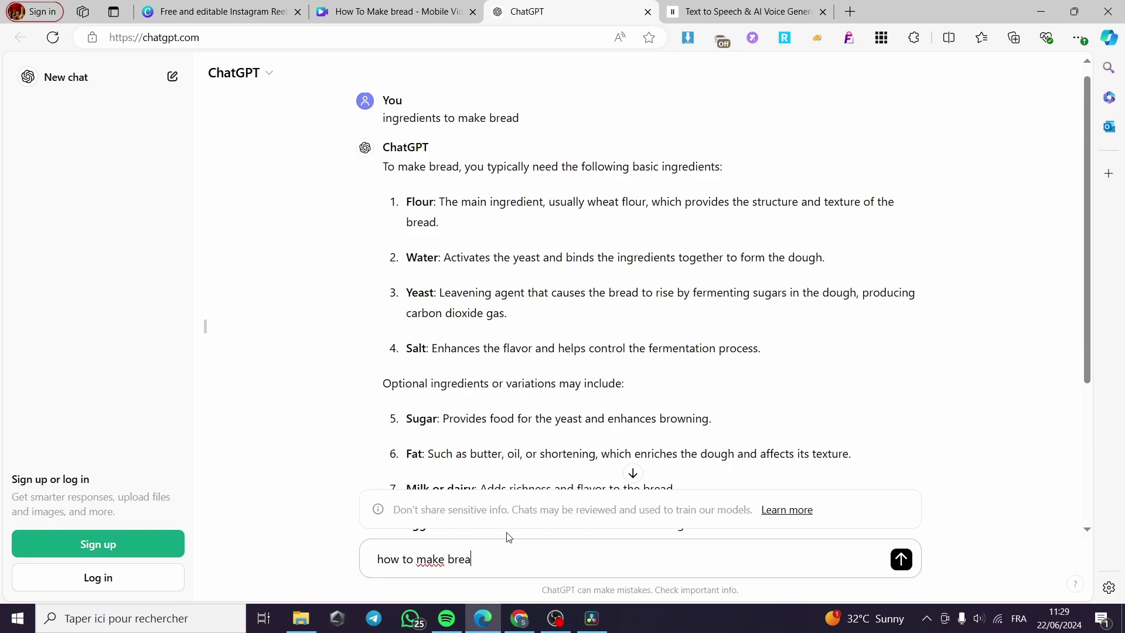
{"action": "type", "text": "d"}
{"action": "key", "text": "Return"}
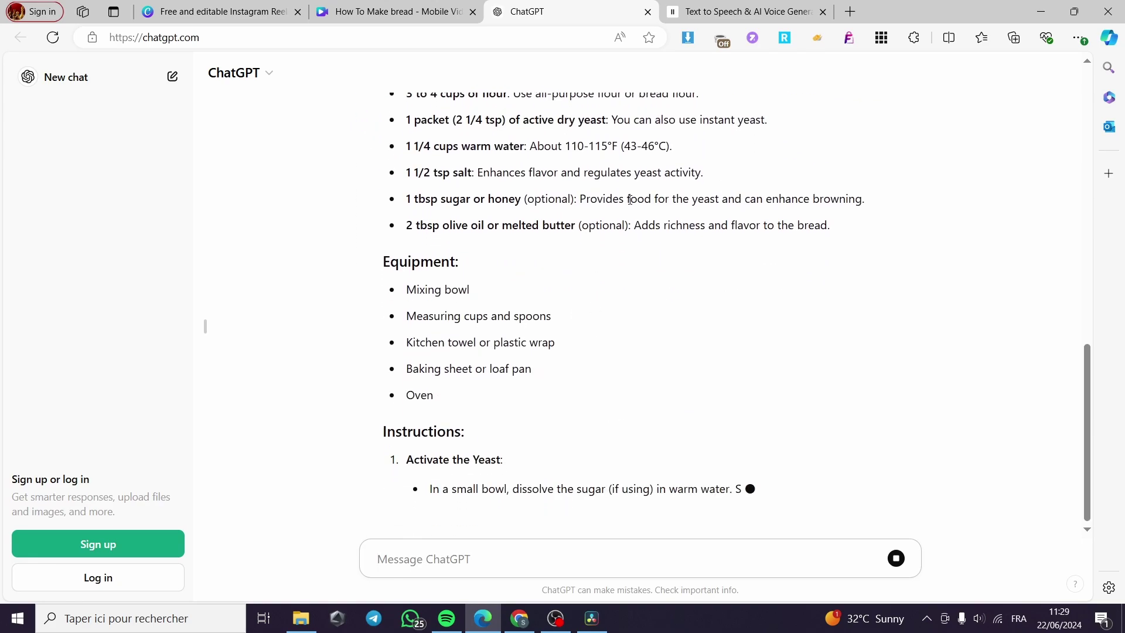
Return to the Canva design, find the Murf AI app and open it.
{"action": "left_click", "coordinate": [381, 10]}
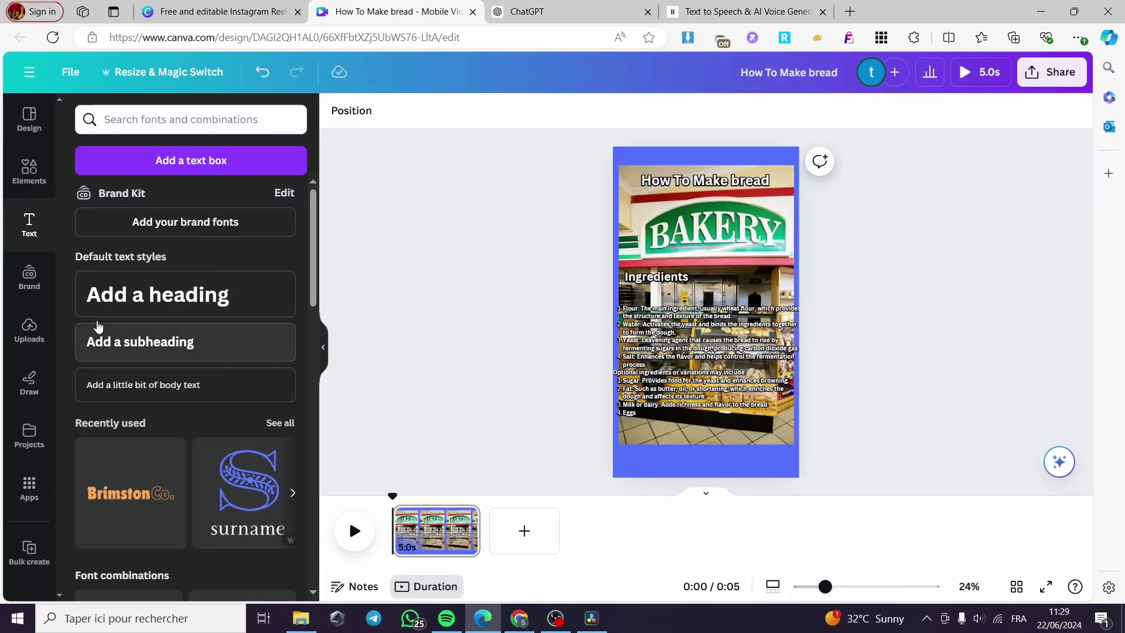
{"action": "left_click", "coordinate": [29, 486]}
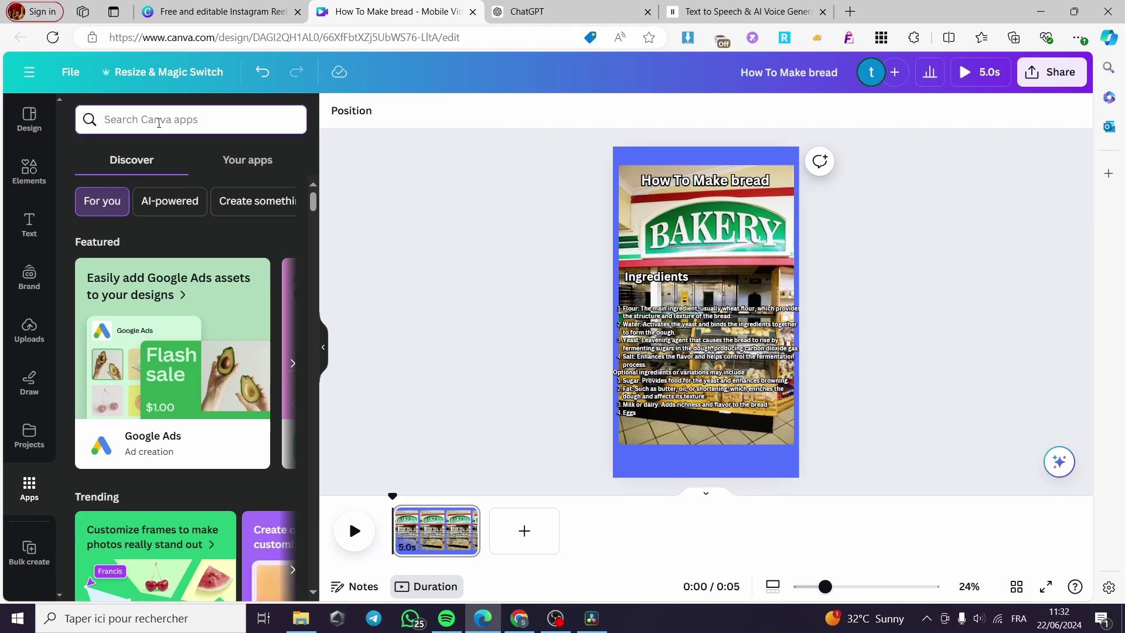
{"action": "type", "text": "m"}
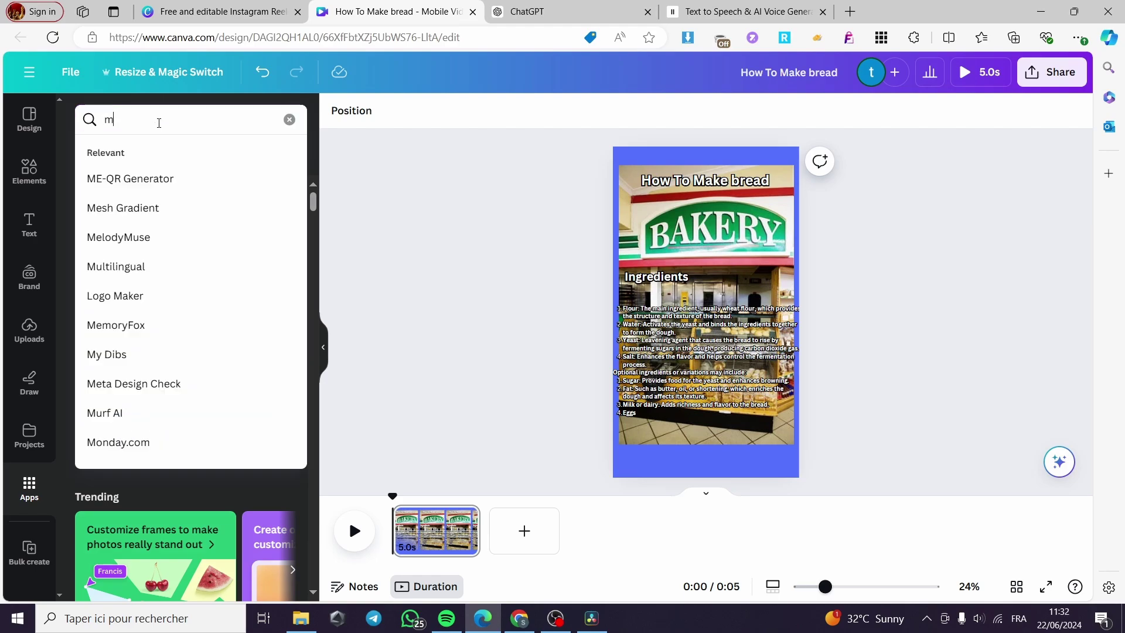
{"action": "type", "text": "urf"}
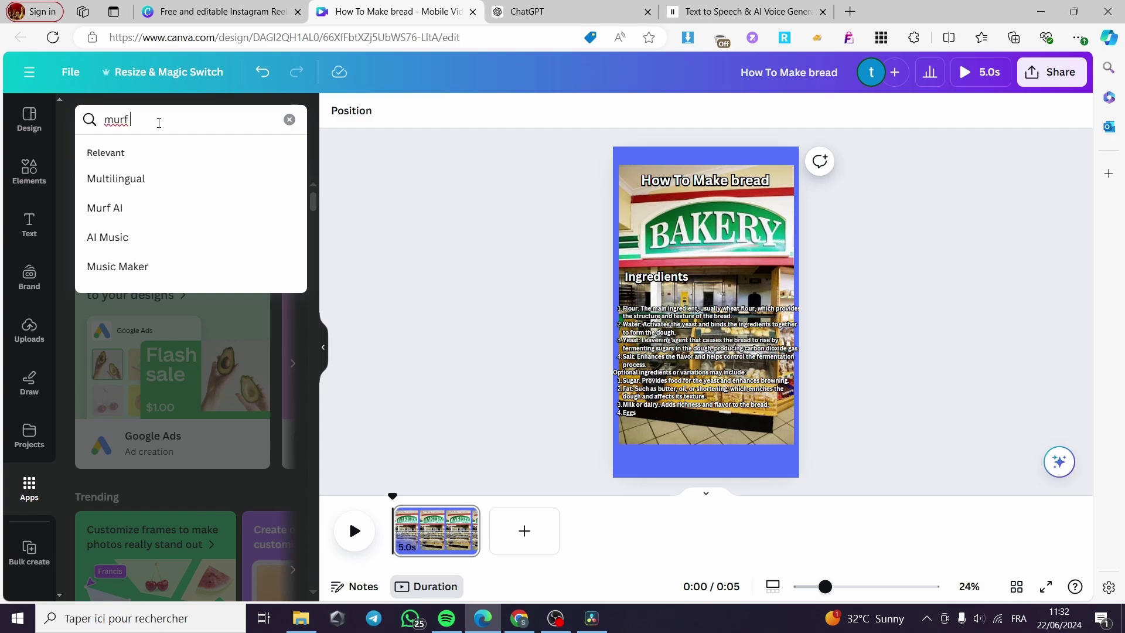
{"action": "type", "text": " ai"}
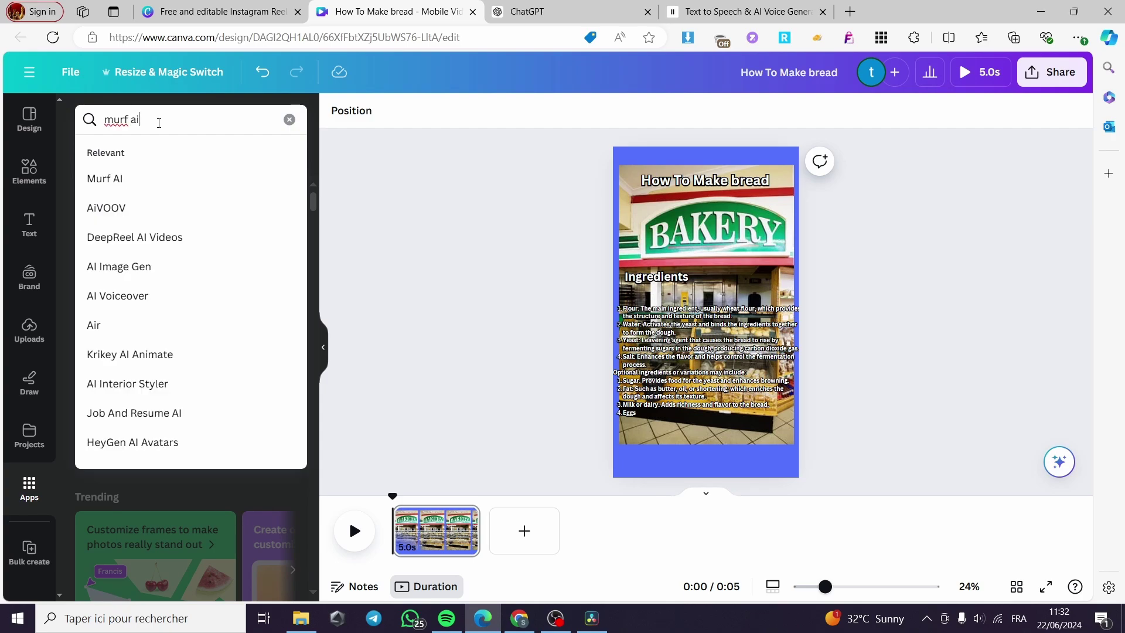
{"action": "left_click", "coordinate": [148, 181]}
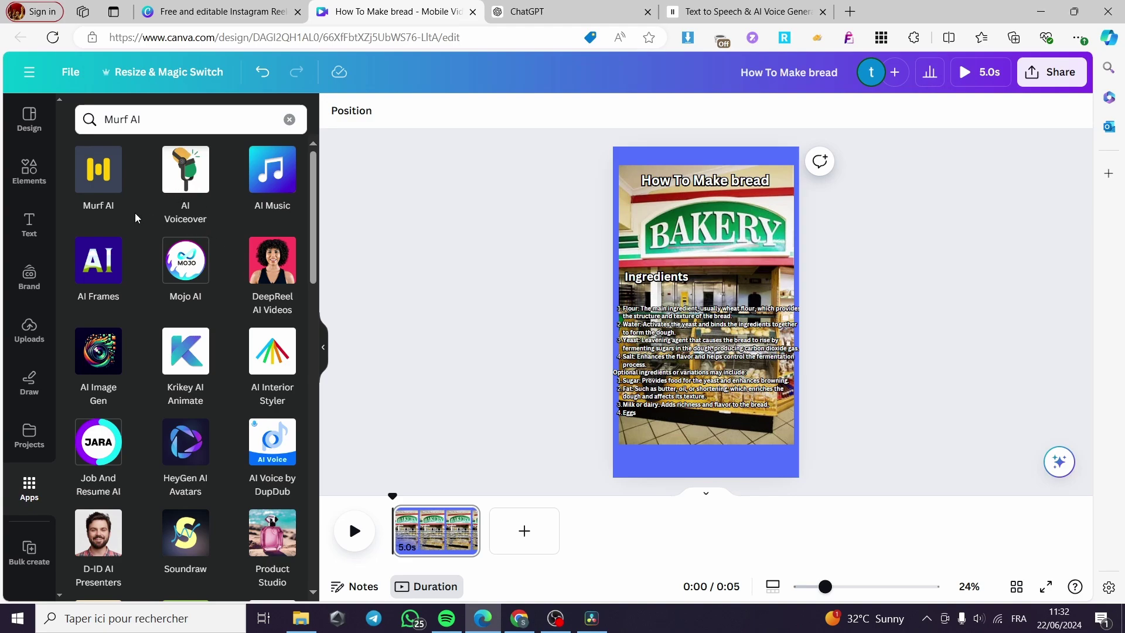
{"action": "left_click", "coordinate": [107, 173]}
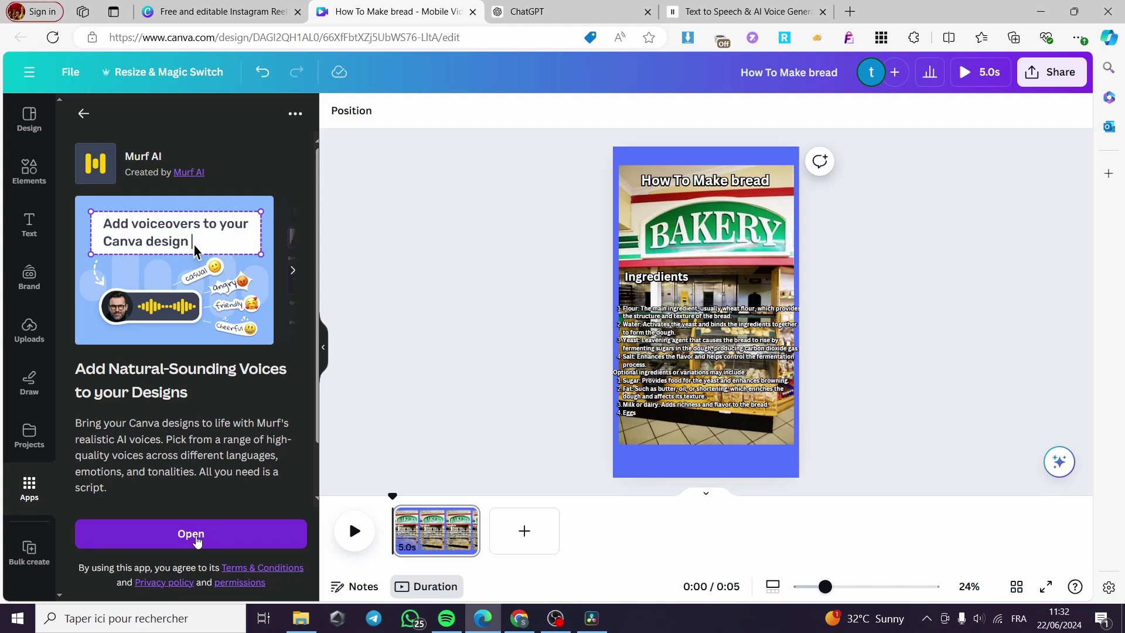
{"action": "left_click", "coordinate": [197, 537]}
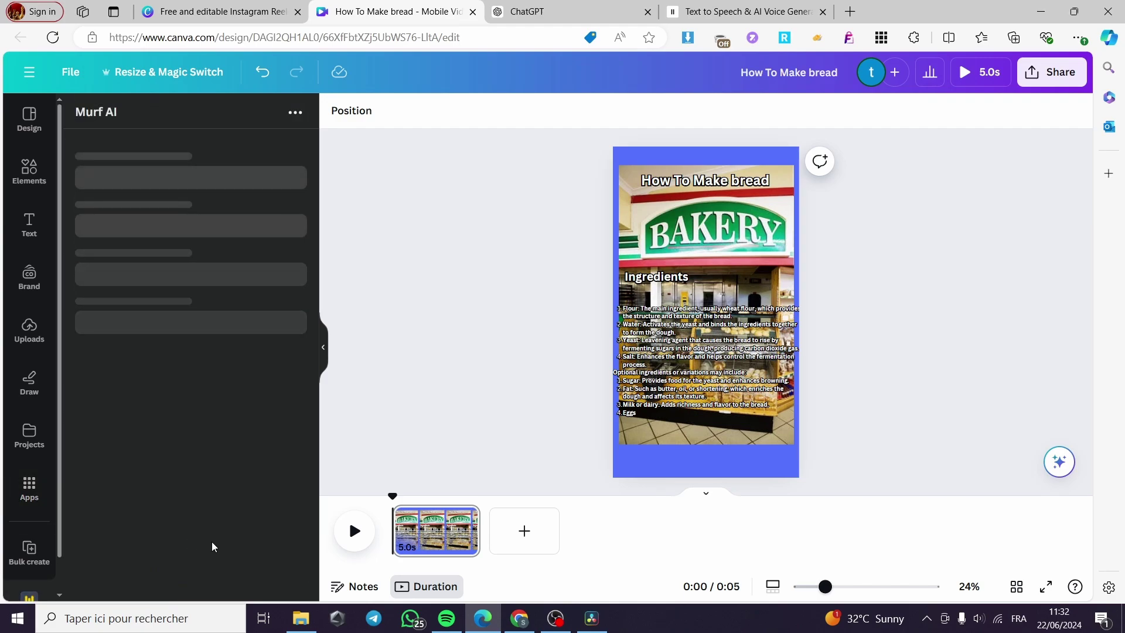
{"action": "scroll", "coordinate": [55, 597], "scroll_direction": "down", "scroll_amount": 1}
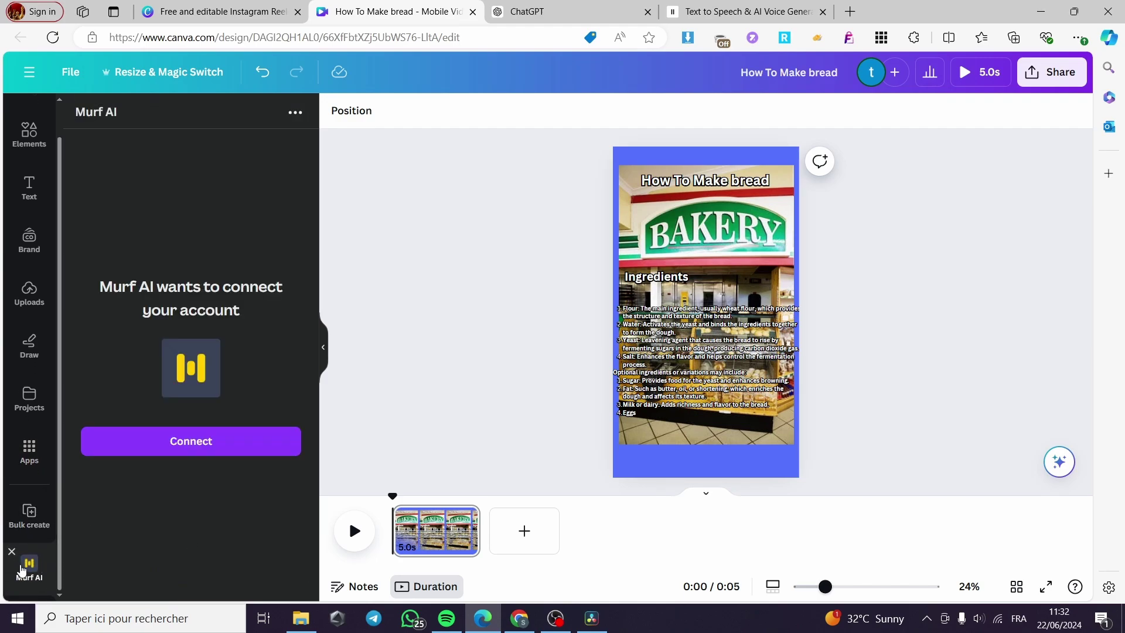
Connect Murf AI to Canva by signing up with a Google account, and open the Free Plan workspace.
{"action": "left_click", "coordinate": [209, 455]}
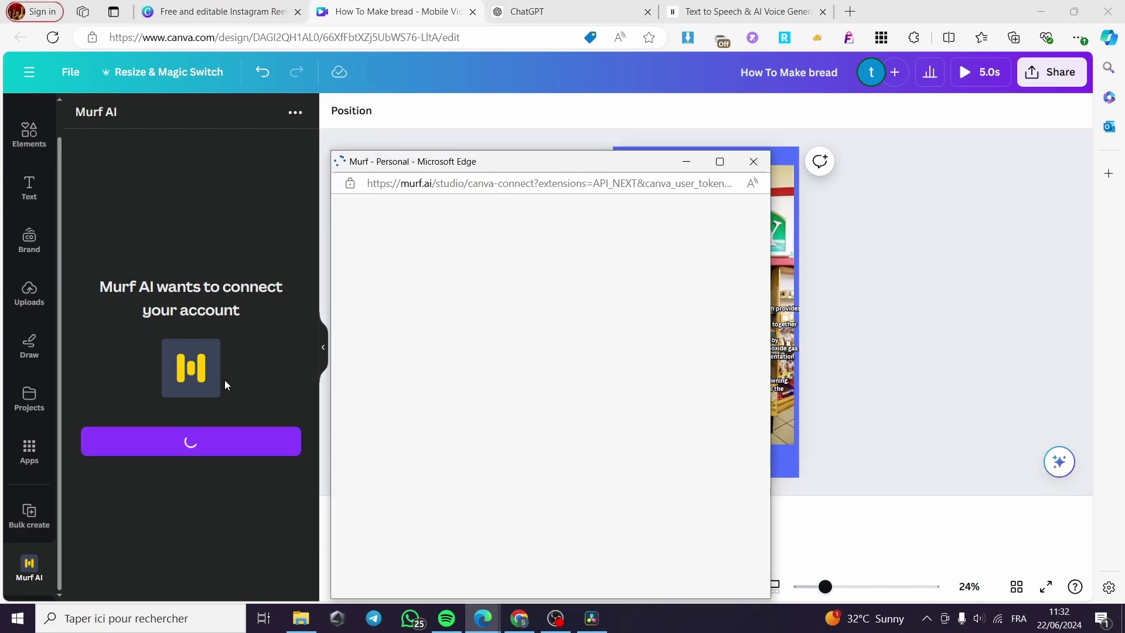
{"action": "left_click_drag", "start_coordinate": [523, 161], "coordinate": [524, 94]}
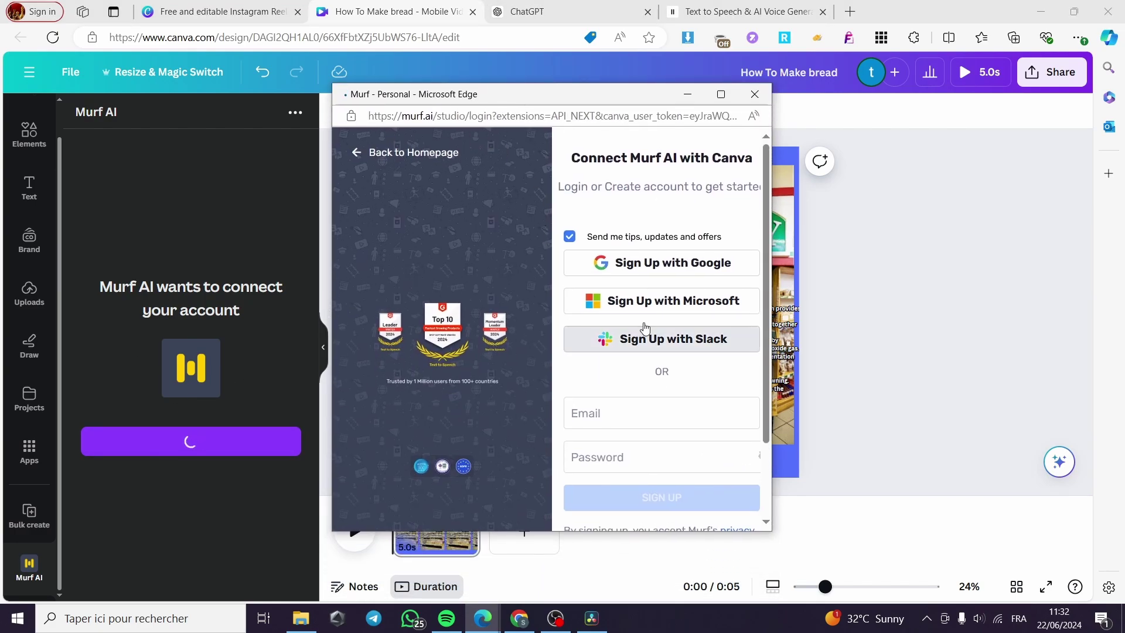
{"action": "left_click", "coordinate": [660, 264]}
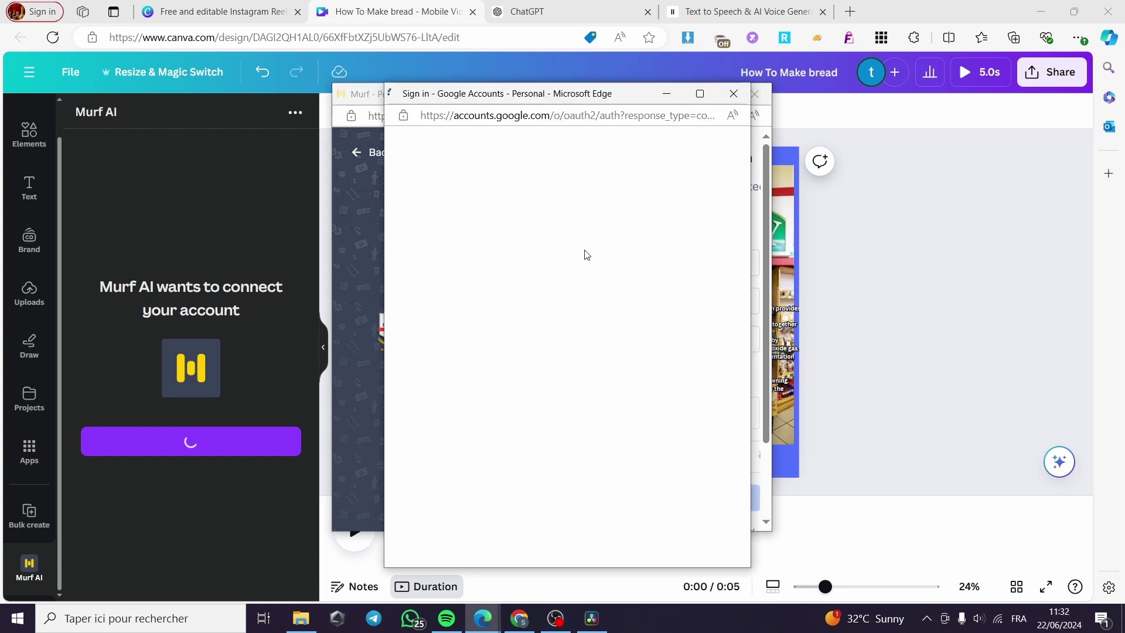
{"action": "left_click", "coordinate": [548, 326]}
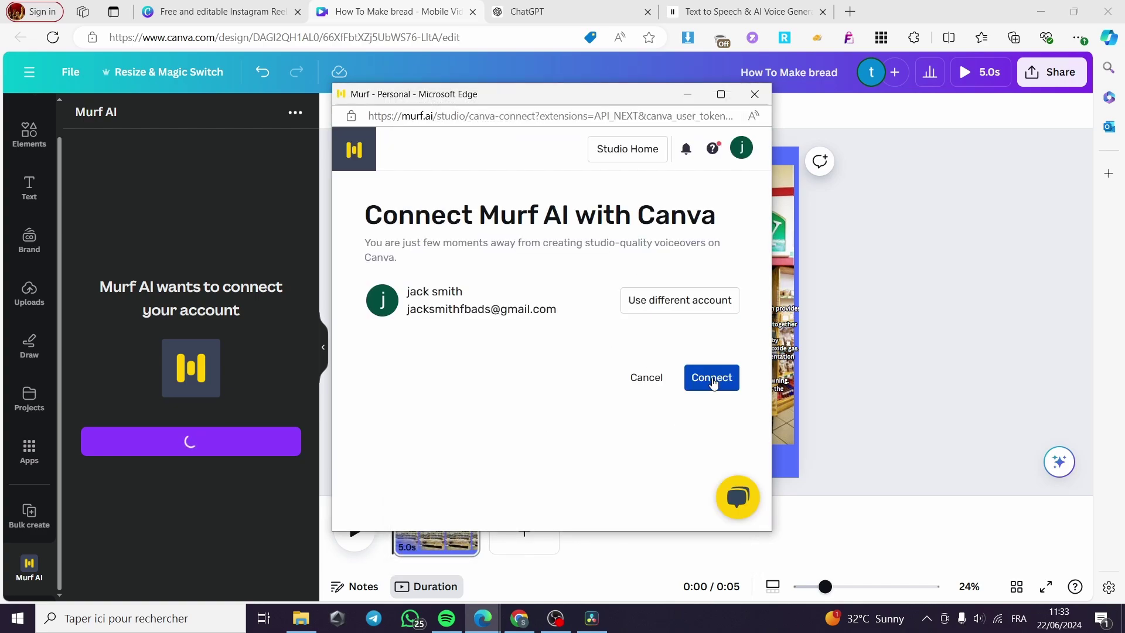
{"action": "left_click", "coordinate": [713, 380]}
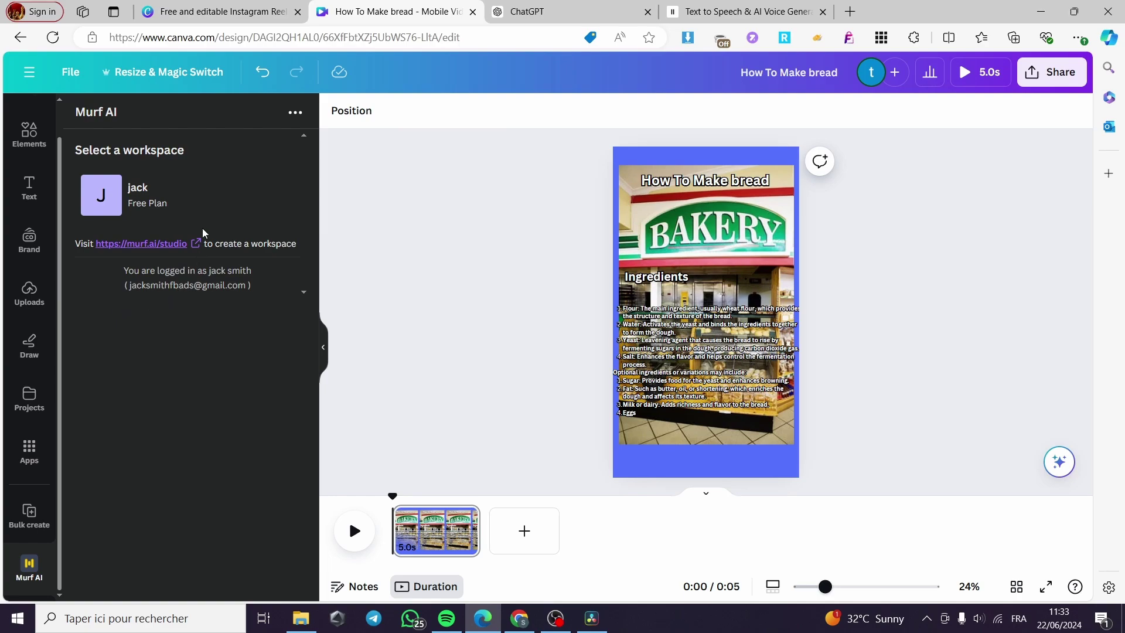
{"action": "left_click", "coordinate": [149, 207]}
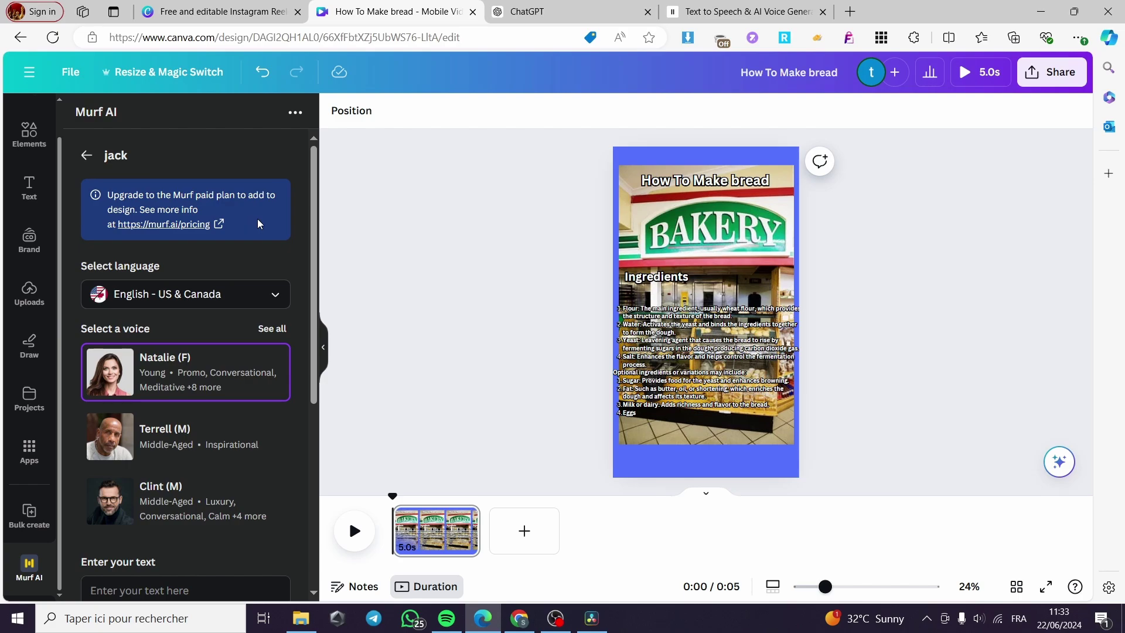
{"action": "scroll", "coordinate": [258, 219], "scroll_direction": "down", "scroll_amount": 5}
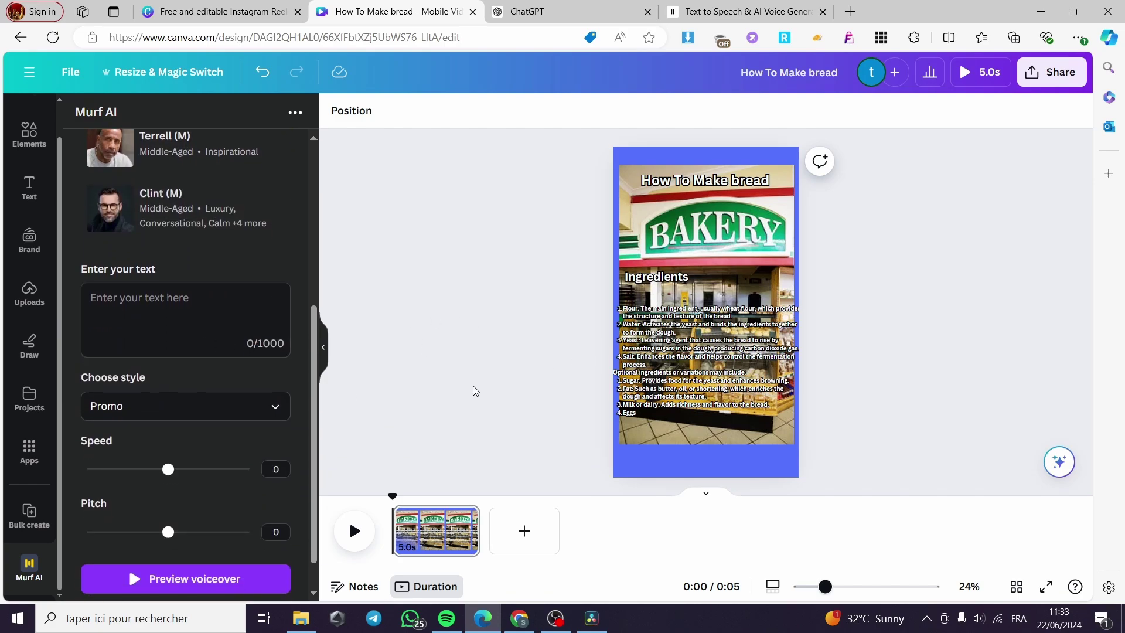
Scale the ingredient list to size 24.9 and narrow its text box so it sits centered within the bakery photo.
{"action": "left_click", "coordinate": [717, 387]}
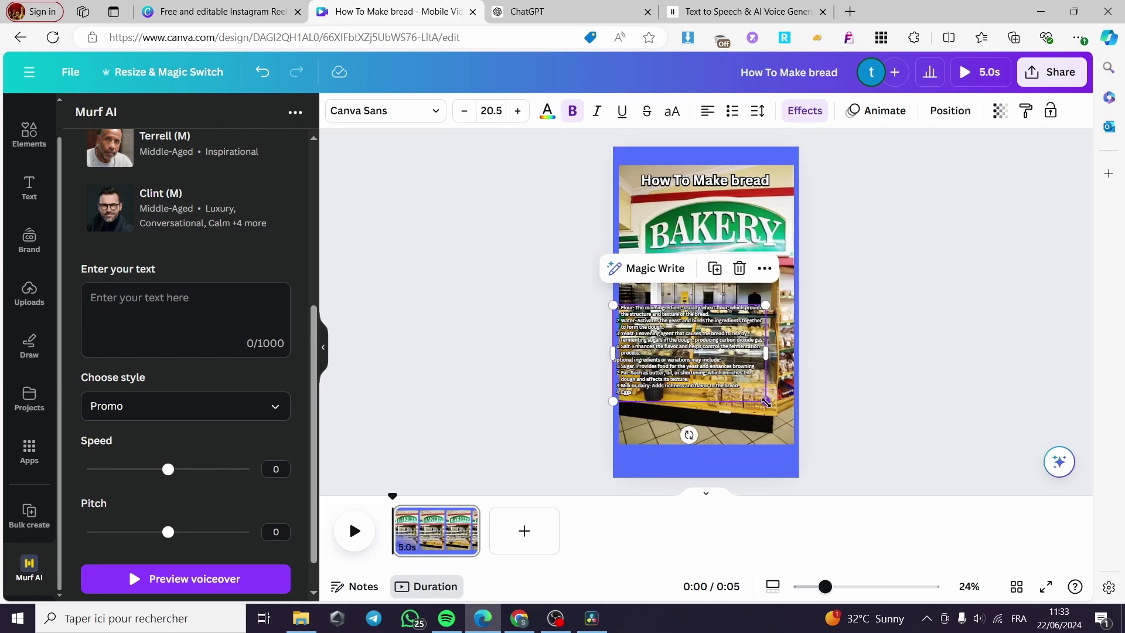
{"action": "mouse_move", "coordinate": [803, 424]}
{"action": "left_mouse_down"}
{"action": "mouse_move", "coordinate": [798, 439]}
{"action": "mouse_move", "coordinate": [813, 432]}
{"action": "mouse_move", "coordinate": [799, 422]}
{"action": "left_mouse_up"}
{"action": "left_click", "coordinate": [872, 418]}
{"action": "left_click_drag", "start_coordinate": [652, 418], "coordinate": [659, 425]}
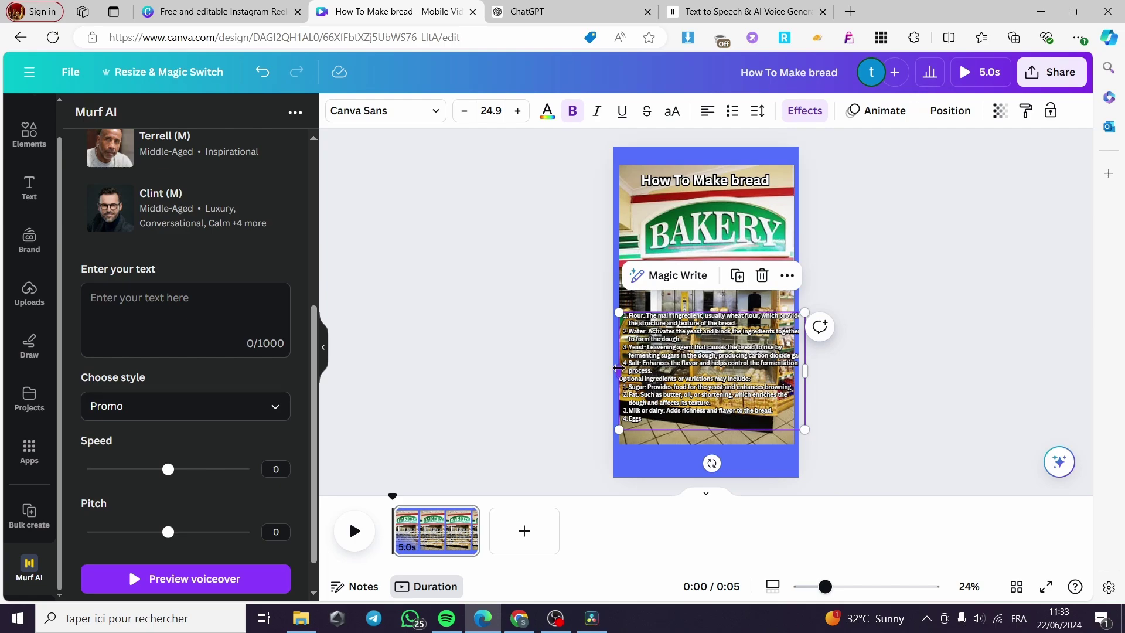
{"action": "left_click_drag", "start_coordinate": [618, 368], "coordinate": [635, 369]}
{"action": "left_click_drag", "start_coordinate": [757, 387], "coordinate": [745, 391]}
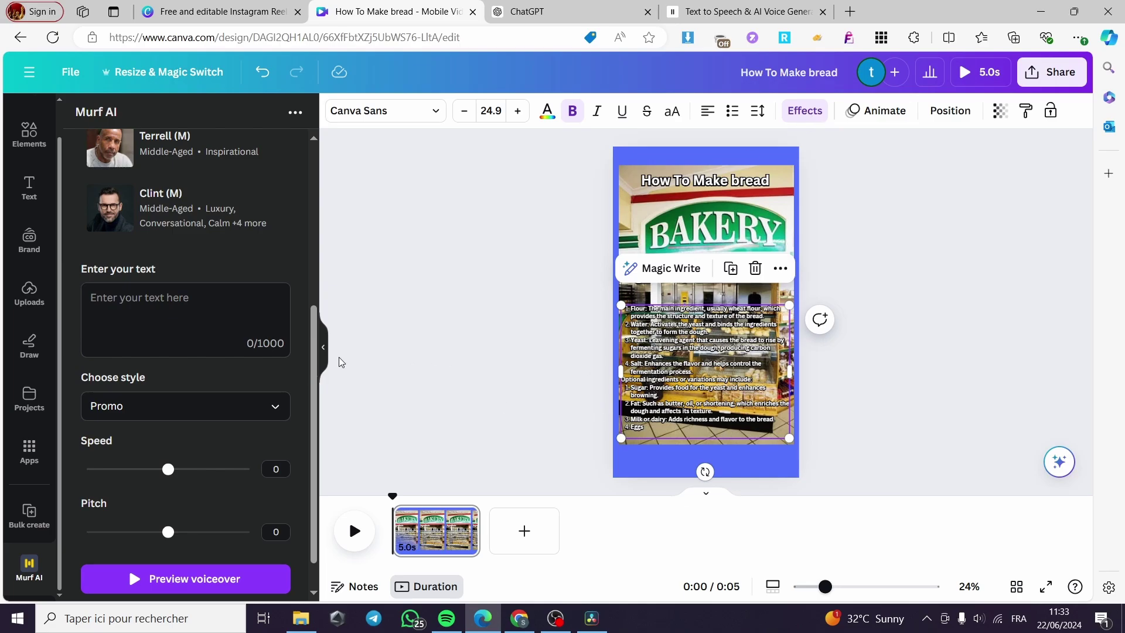
Copy the ChatGPT bread instructions from "Activate the Yeast" through "Bake the Bread".
{"action": "left_click", "coordinate": [527, 11]}
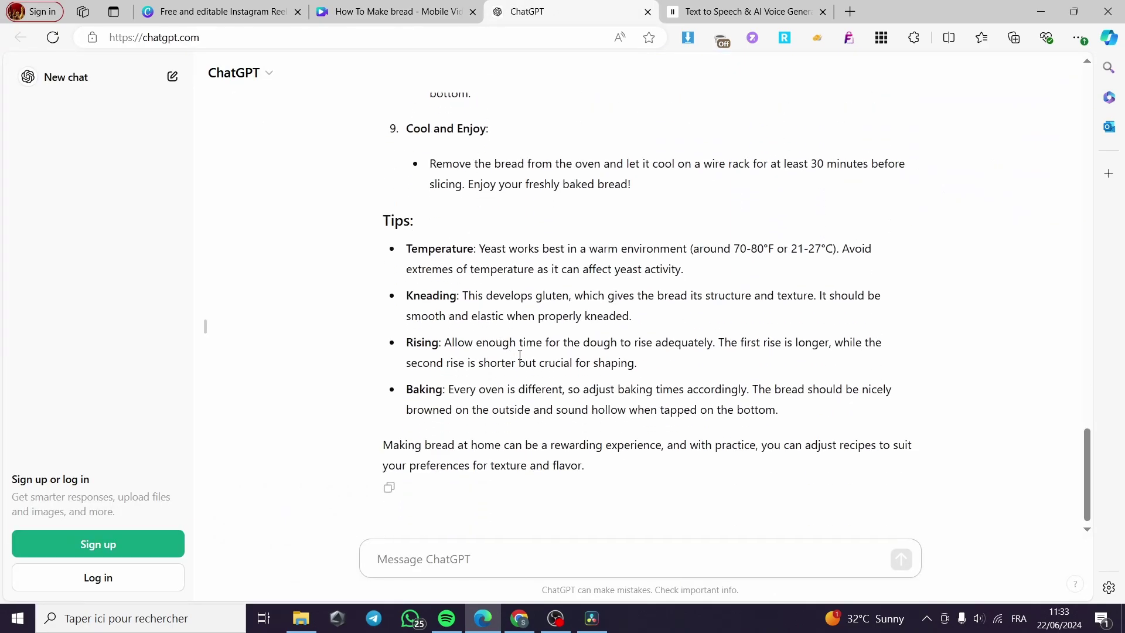
{"action": "scroll", "coordinate": [551, 404], "scroll_direction": "up", "scroll_amount": 5}
{"action": "scroll", "coordinate": [551, 403], "scroll_direction": "up", "scroll_amount": 10}
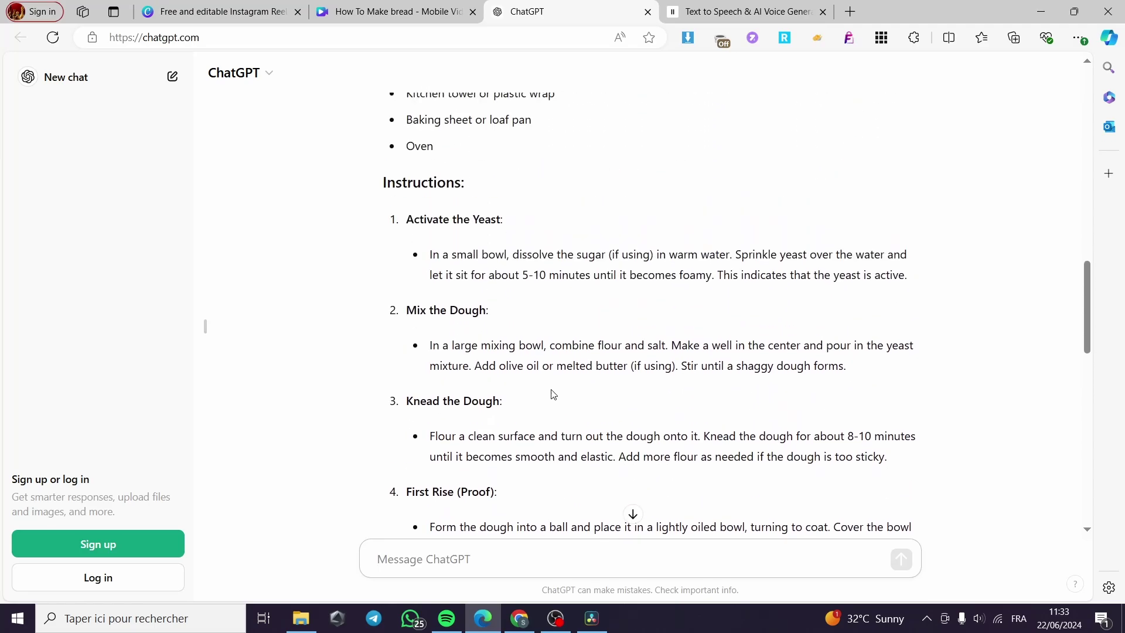
{"action": "scroll", "coordinate": [396, 224], "scroll_direction": "up", "scroll_amount": 8}
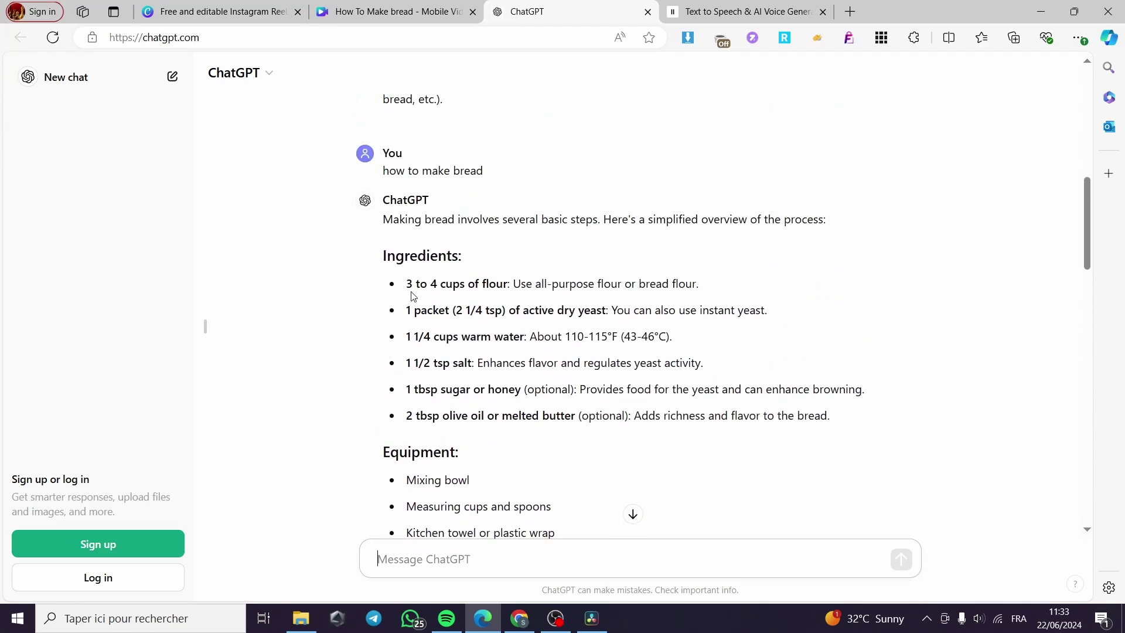
{"action": "scroll", "coordinate": [413, 295], "scroll_direction": "down", "scroll_amount": 6}
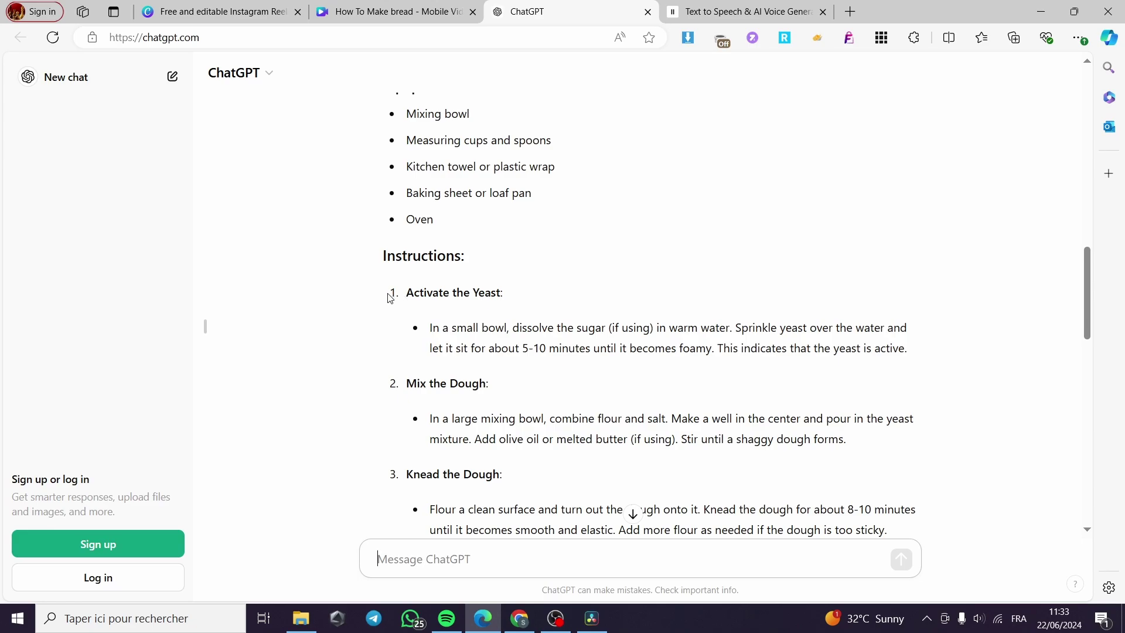
{"action": "left_click_drag", "start_coordinate": [394, 295], "coordinate": [721, 399]}
{"action": "scroll", "coordinate": [495, 316], "scroll_direction": "down", "scroll_amount": 3}
{"action": "scroll", "coordinate": [495, 303], "scroll_direction": "down", "scroll_amount": 4}
{"action": "scroll", "coordinate": [723, 439], "scroll_direction": "down", "scroll_amount": 3}
{"action": "right_click", "coordinate": [603, 356]}
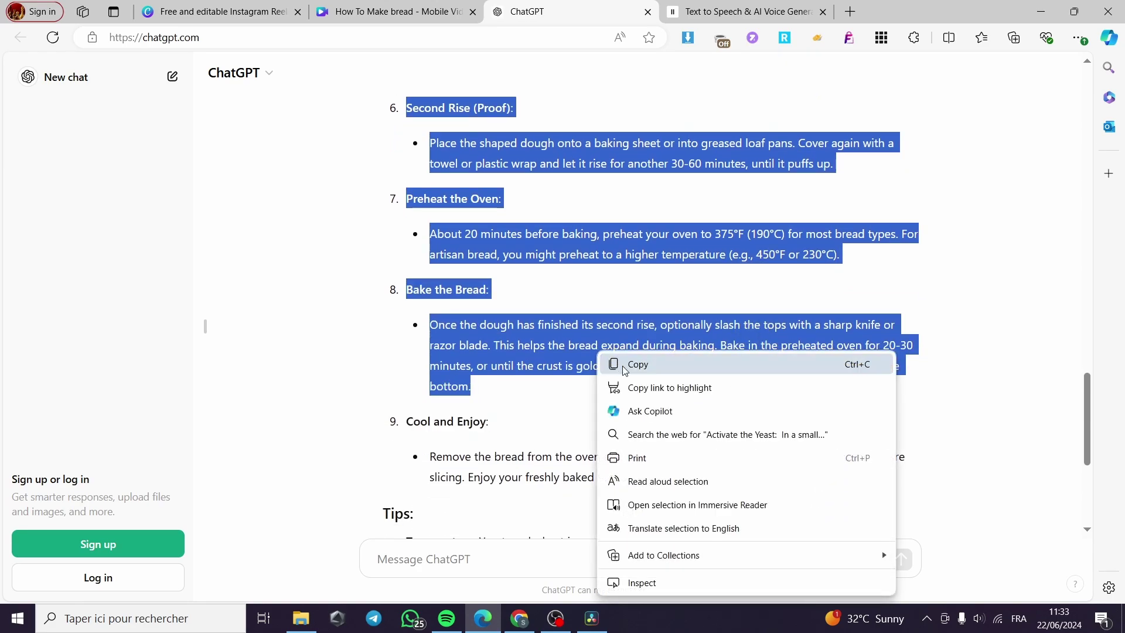
{"action": "left_click", "coordinate": [629, 364]}
Paste the copied instructions as the Murf AI voiceover text in Canva and go back to the beginning of the script.
{"action": "left_click", "coordinate": [374, 19]}
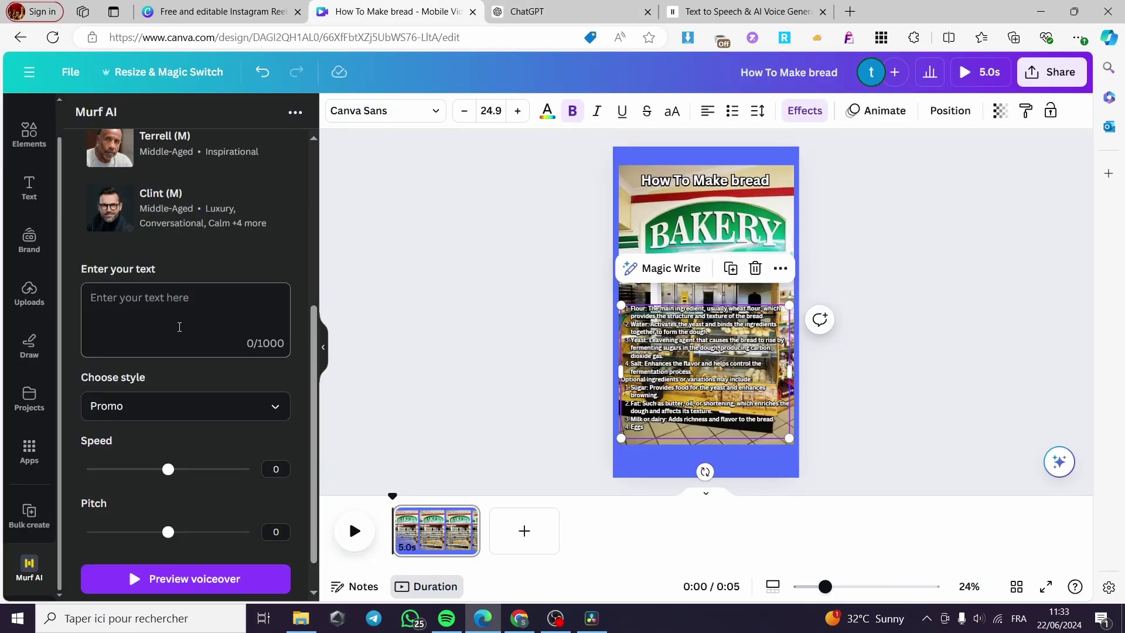
{"action": "left_click", "coordinate": [179, 326]}
{"action": "key", "text": "ctrl+v"}
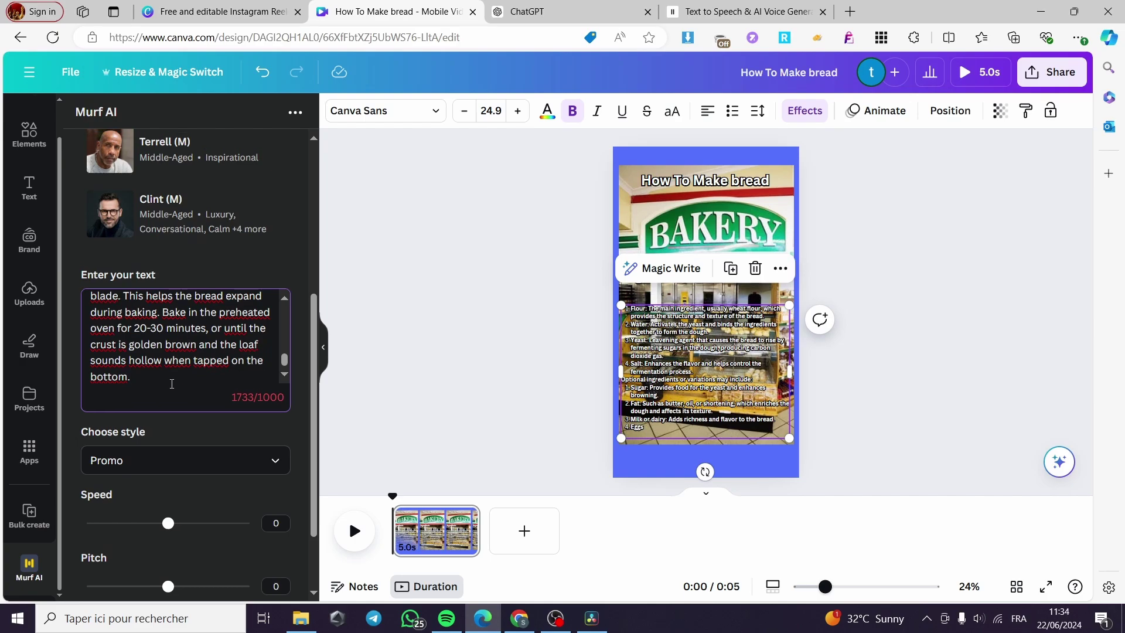
{"action": "scroll", "coordinate": [176, 387], "scroll_direction": "up", "scroll_amount": 5}
{"action": "scroll", "coordinate": [264, 403], "scroll_direction": "down", "scroll_amount": 4}
{"action": "left_click_drag", "start_coordinate": [287, 428], "coordinate": [283, 372]}
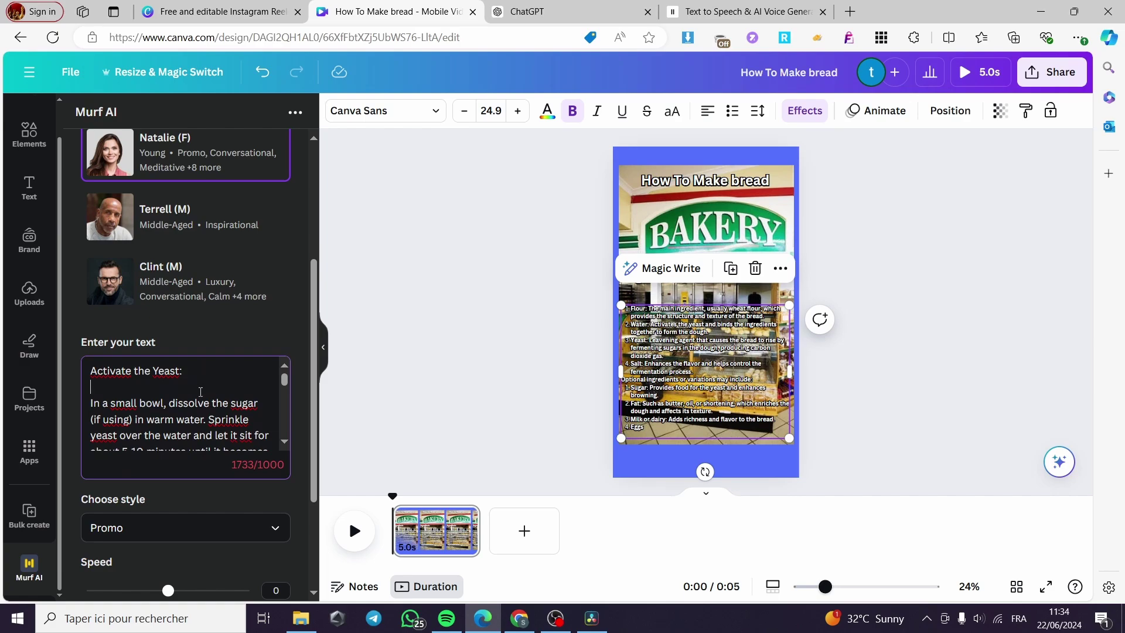
Remove the blank line under the "Activate the Yeast:" heading and delete everything in the script after "until it puffs up.".
{"action": "key", "text": "BackSpace"}
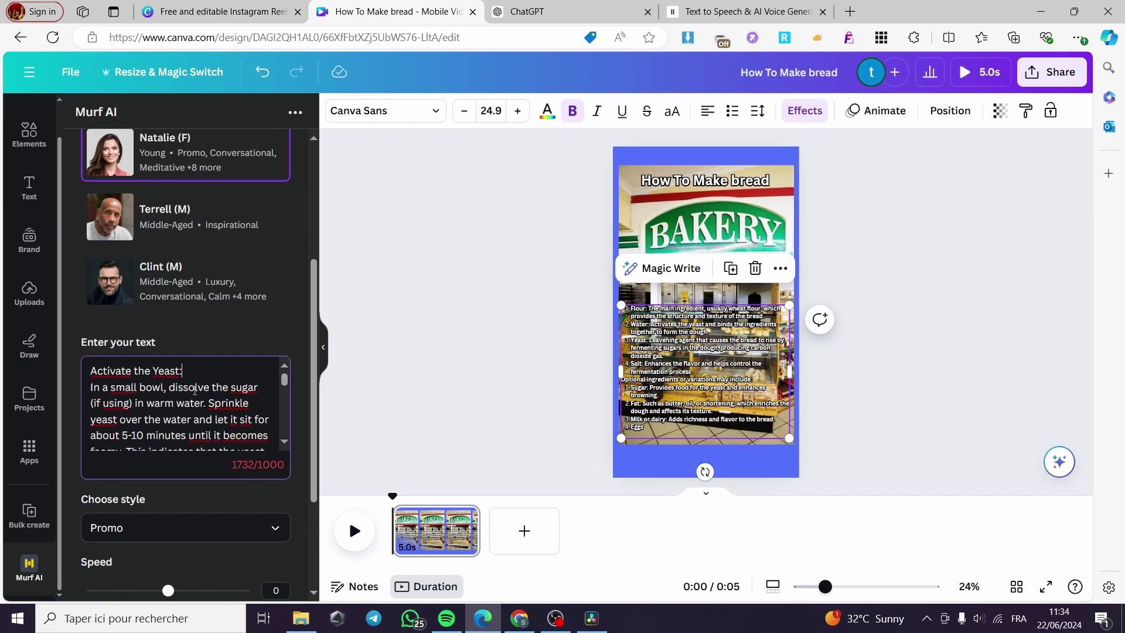
{"action": "left_click_drag", "start_coordinate": [93, 373], "coordinate": [195, 389]}
{"action": "scroll", "coordinate": [231, 428], "scroll_direction": "down", "scroll_amount": 10}
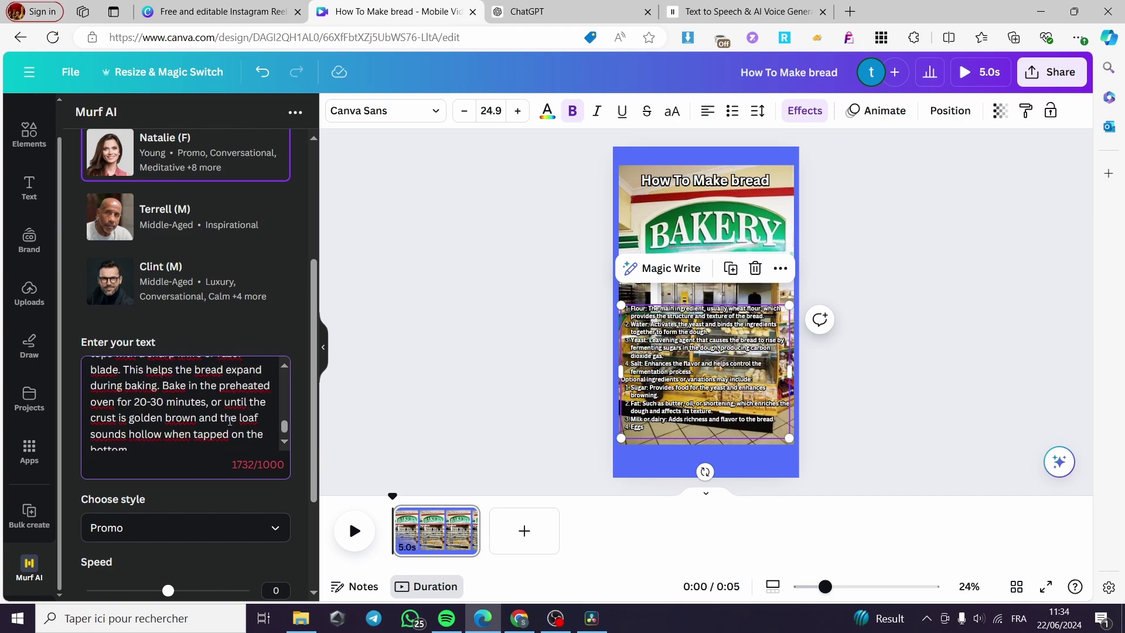
{"action": "left_click_drag", "start_coordinate": [159, 438], "coordinate": [86, 388]}
{"action": "key", "text": "BackSpace"}
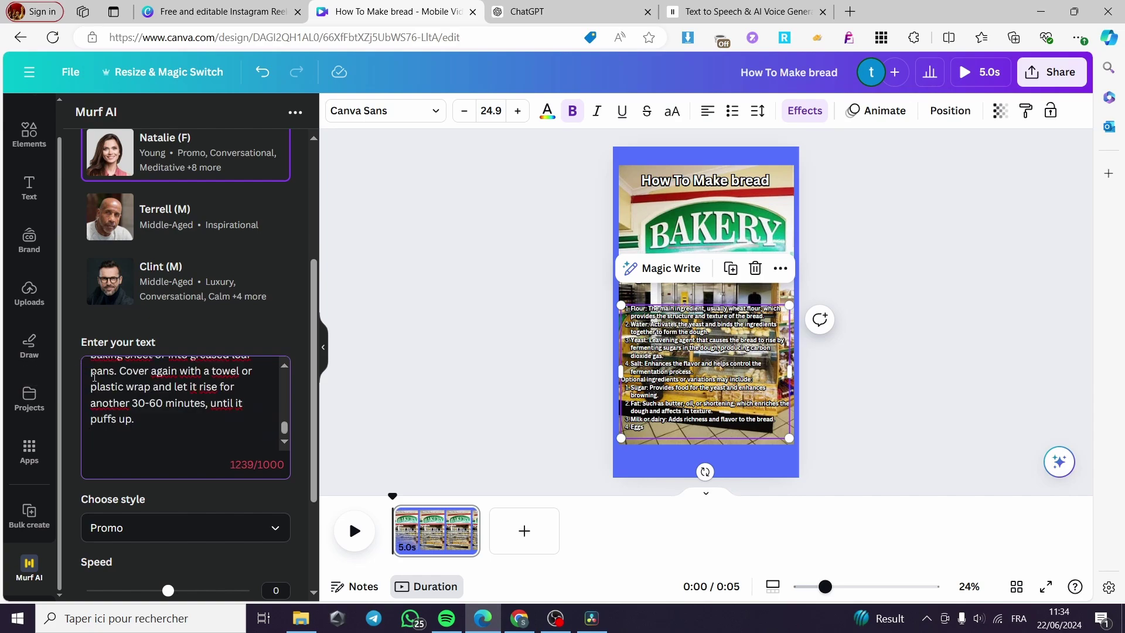
{"action": "left_click_drag", "start_coordinate": [145, 429], "coordinate": [86, 386]}
{"action": "key", "text": "BackSpace"}
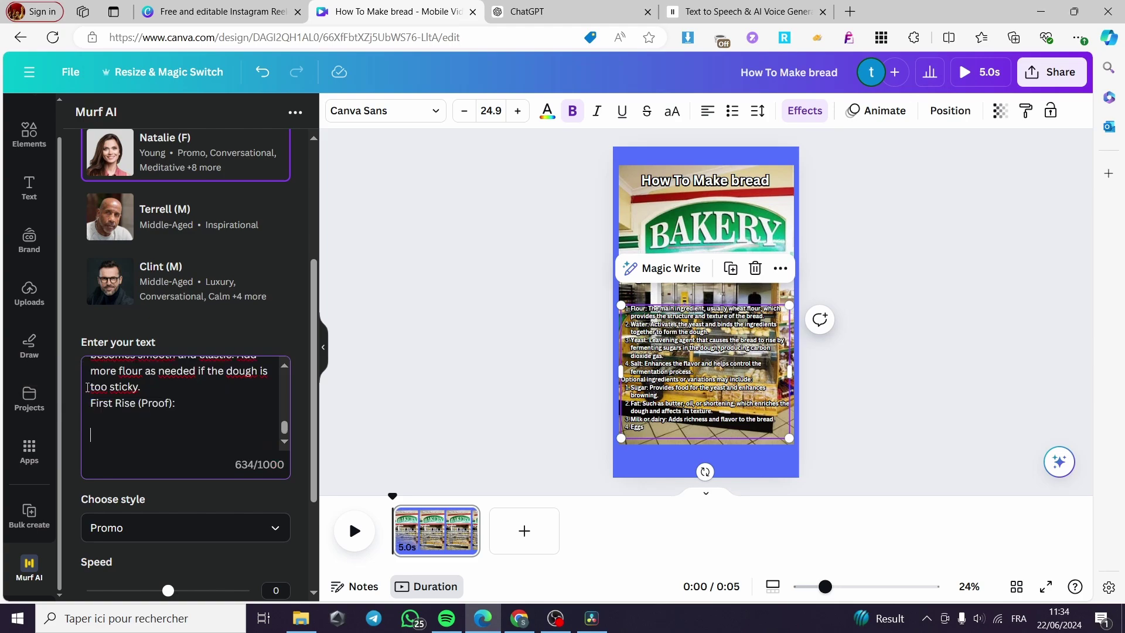
{"action": "key", "text": "ctrl+z"}
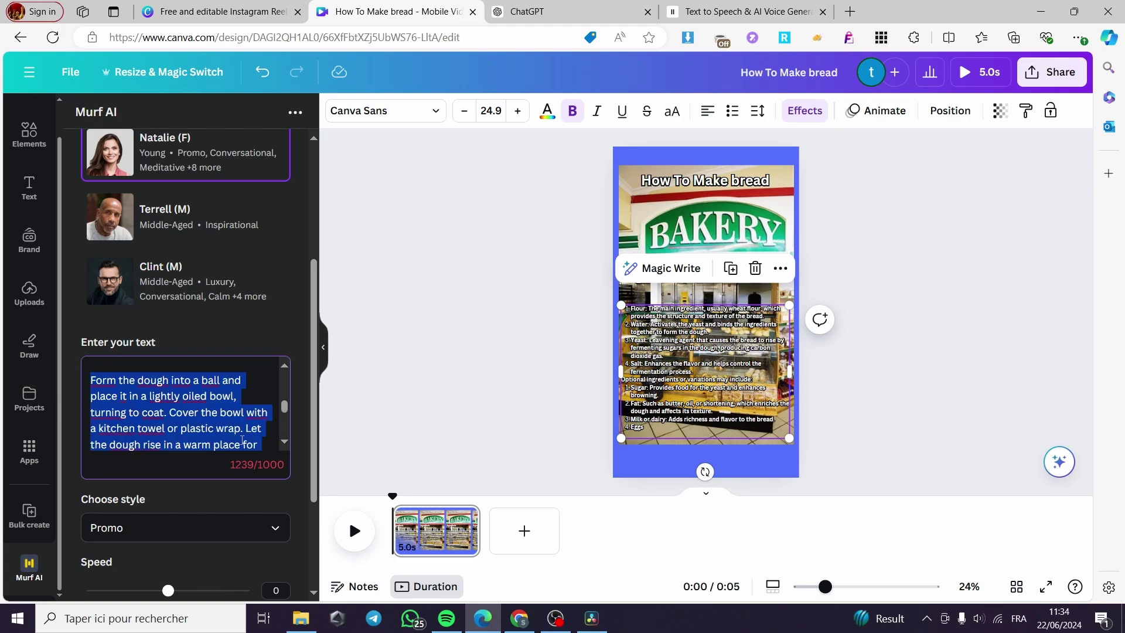
Delete the "Shape the Dough" heading and all the text after it, so the script ends with "until it doubles in size.".
{"action": "left_click", "coordinate": [273, 449]}
{"action": "scroll", "coordinate": [209, 426], "scroll_direction": "down", "scroll_amount": 5}
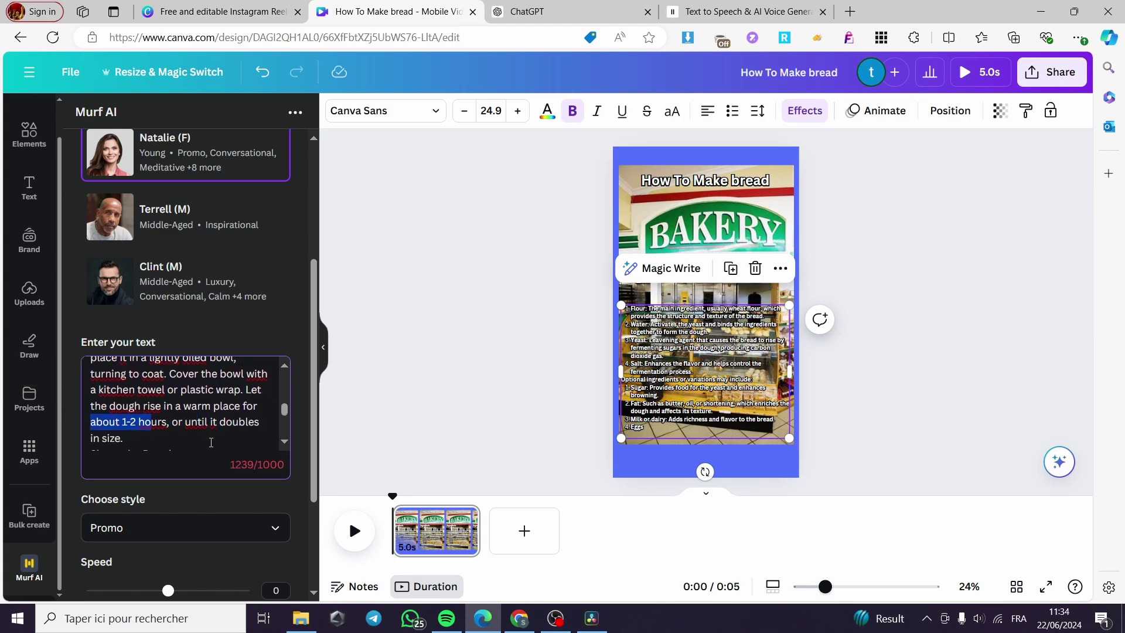
{"action": "scroll", "coordinate": [208, 427], "scroll_direction": "down", "scroll_amount": 2}
{"action": "left_click_drag", "start_coordinate": [147, 351], "coordinate": [88, 351]}
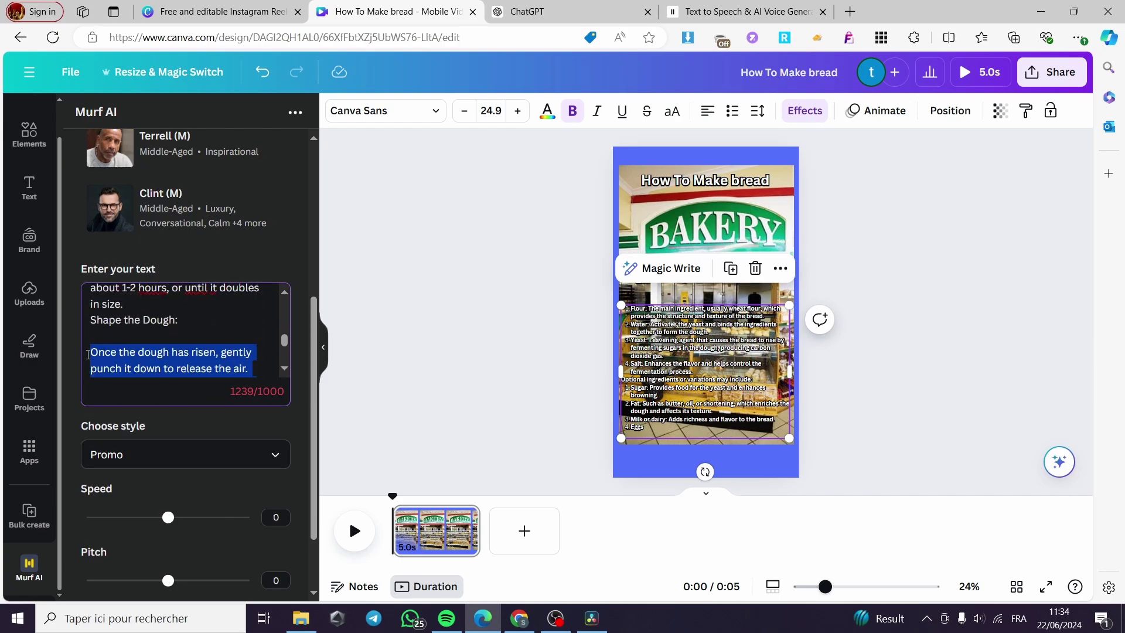
{"action": "key", "text": "BackSpace"}
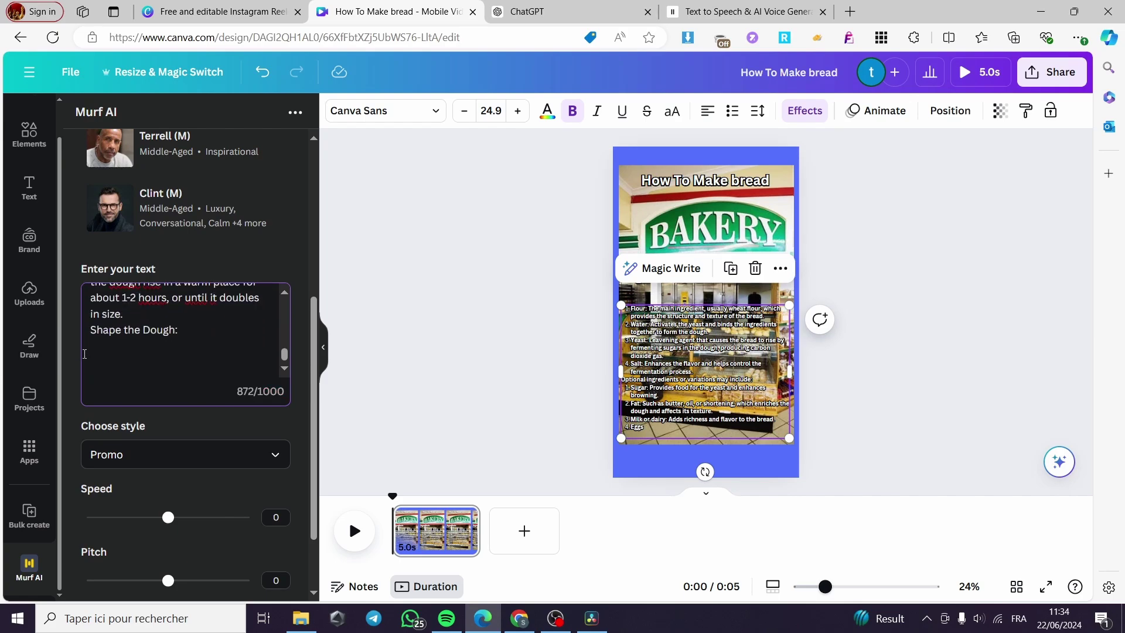
{"action": "key", "text": "BackSpace"}
{"action": "key", "text": "BackSpace"}
{"action": "key", "text": "BackSpace"}
{"action": "key", "text": "BackSpace"}
{"action": "key", "text": "BackSpace"}
{"action": "key", "text": "BackSpace"}
{"action": "key", "text": "BackSpace"}
{"action": "key", "text": "BackSpace"}
{"action": "key", "text": "BackSpace"}
{"action": "key", "text": "BackSpace"}
{"action": "key", "text": "BackSpace"}
{"action": "key", "text": "BackSpace"}
{"action": "key", "text": "BackSpace"}
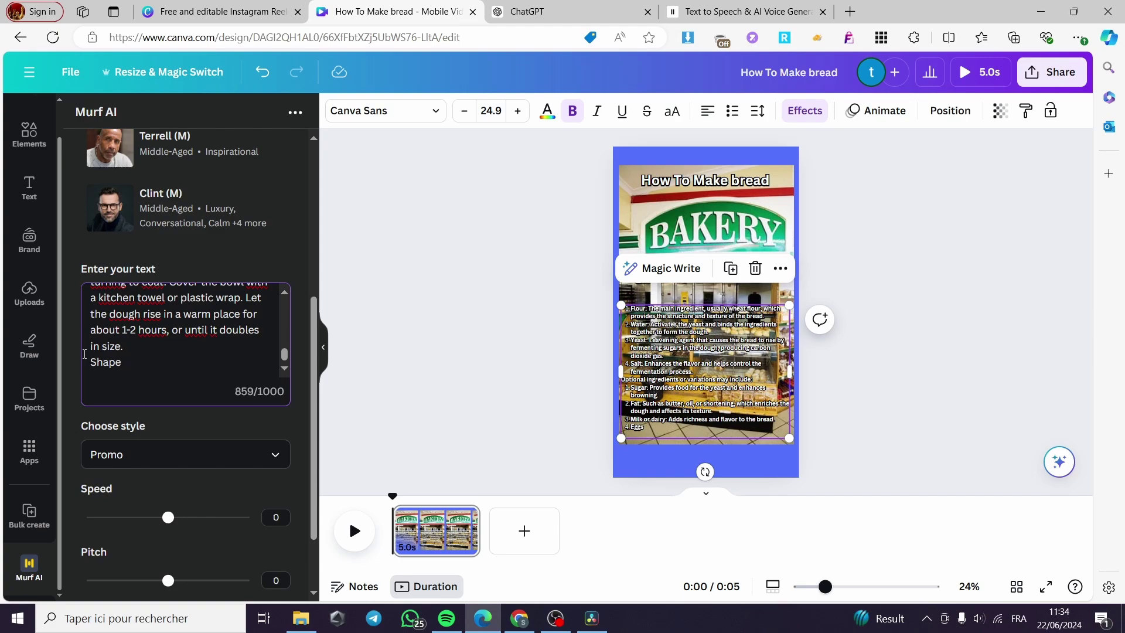
{"action": "key", "text": "BackSpace"}
{"action": "key", "text": "BackSpace"}
{"action": "key", "text": "BackSpace"}
{"action": "scroll", "coordinate": [158, 369], "scroll_direction": "up", "scroll_amount": 2}
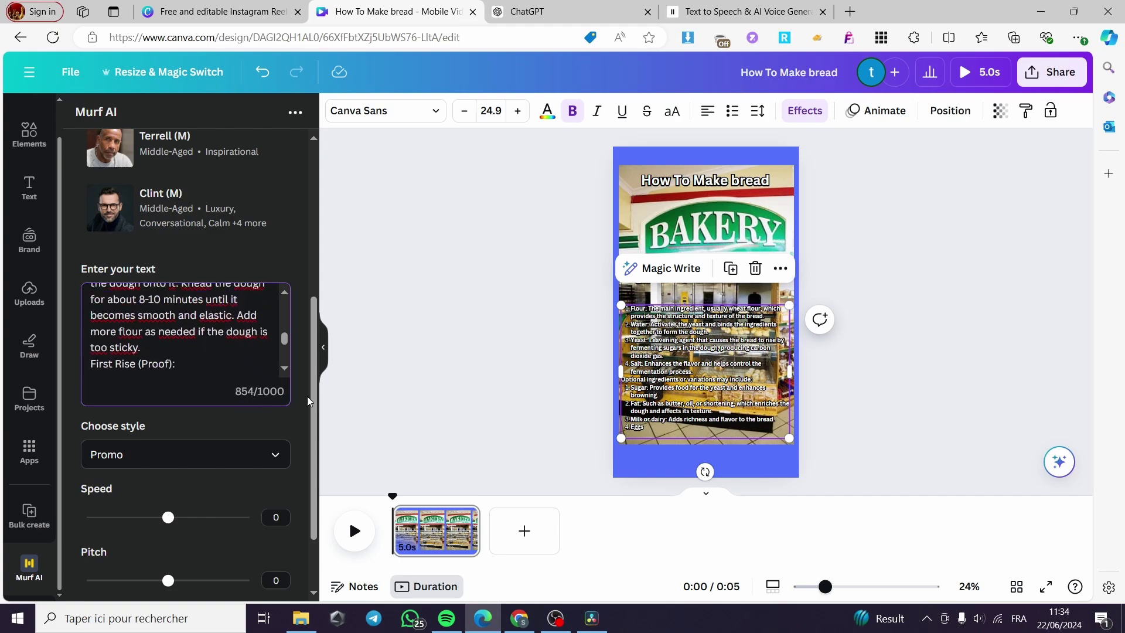
Look through the available voiceover languages and set the language to English - UK.
{"action": "scroll", "coordinate": [235, 371], "scroll_direction": "up", "scroll_amount": 6}
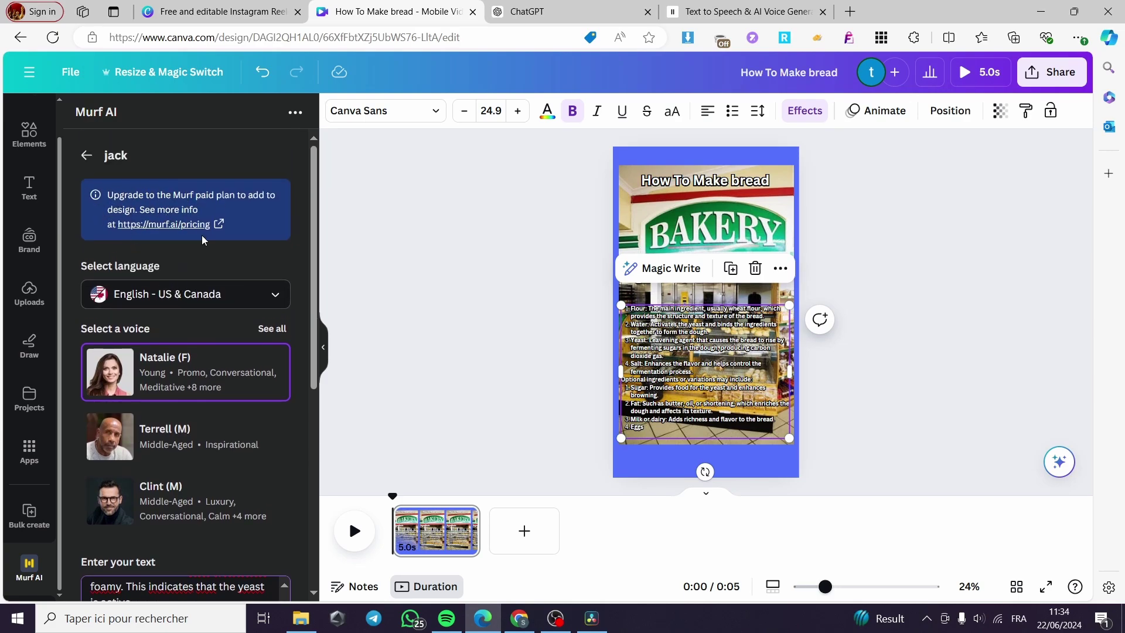
{"action": "scroll", "coordinate": [206, 345], "scroll_direction": "down", "scroll_amount": 1}
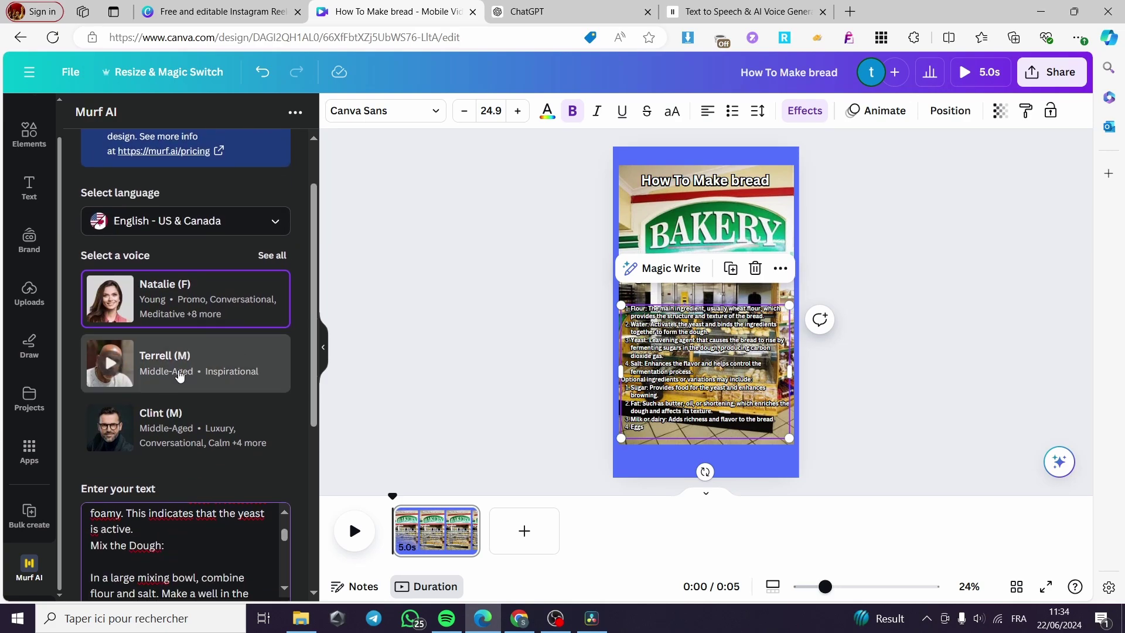
{"action": "left_click", "coordinate": [174, 223]}
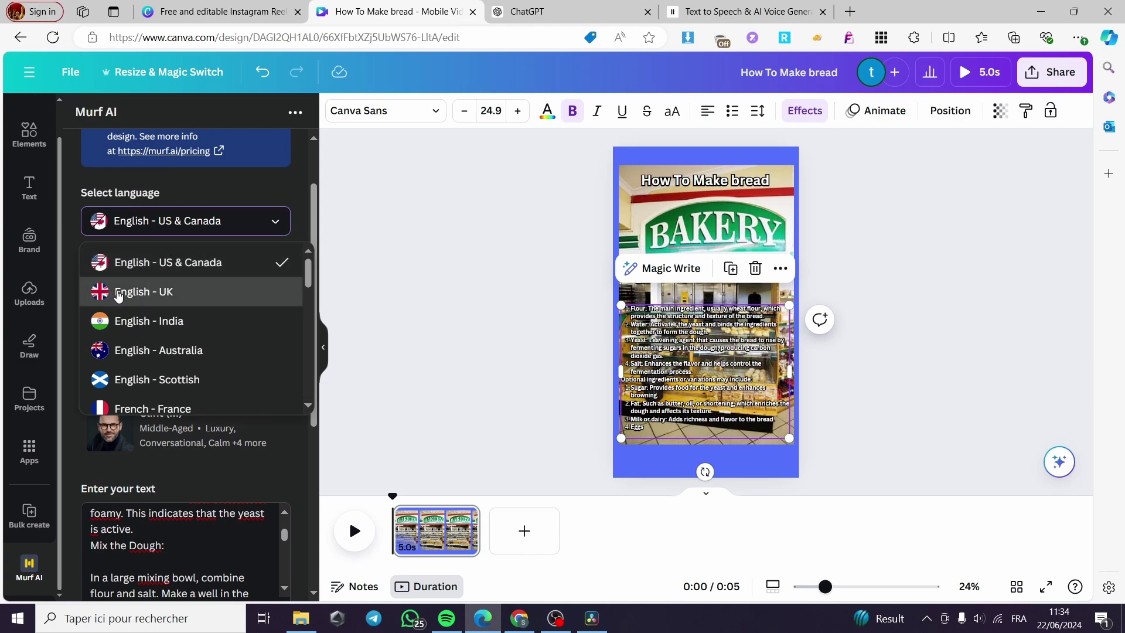
{"action": "scroll", "coordinate": [193, 351], "scroll_direction": "down", "scroll_amount": 3}
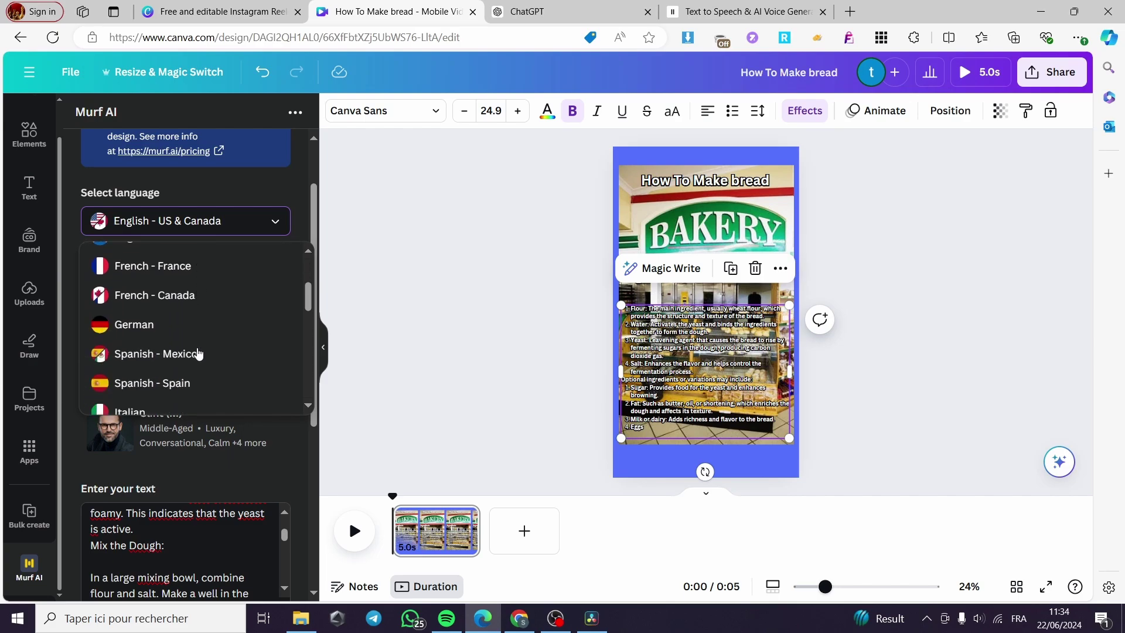
{"action": "scroll", "coordinate": [176, 316], "scroll_direction": "down", "scroll_amount": 5}
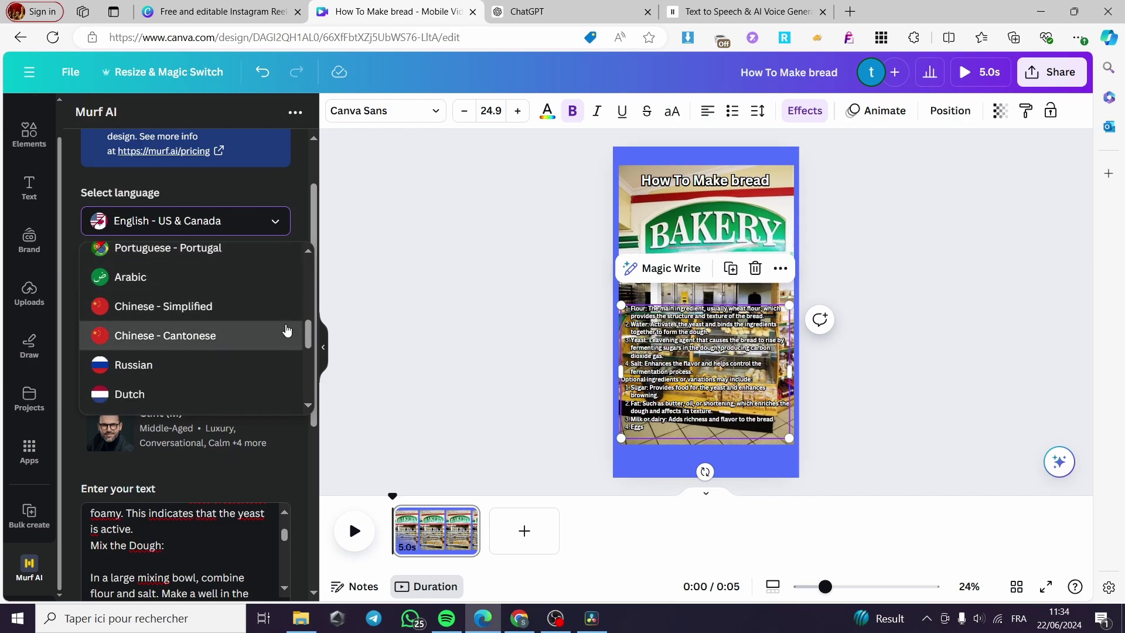
{"action": "left_click_drag", "start_coordinate": [306, 328], "coordinate": [313, 251]}
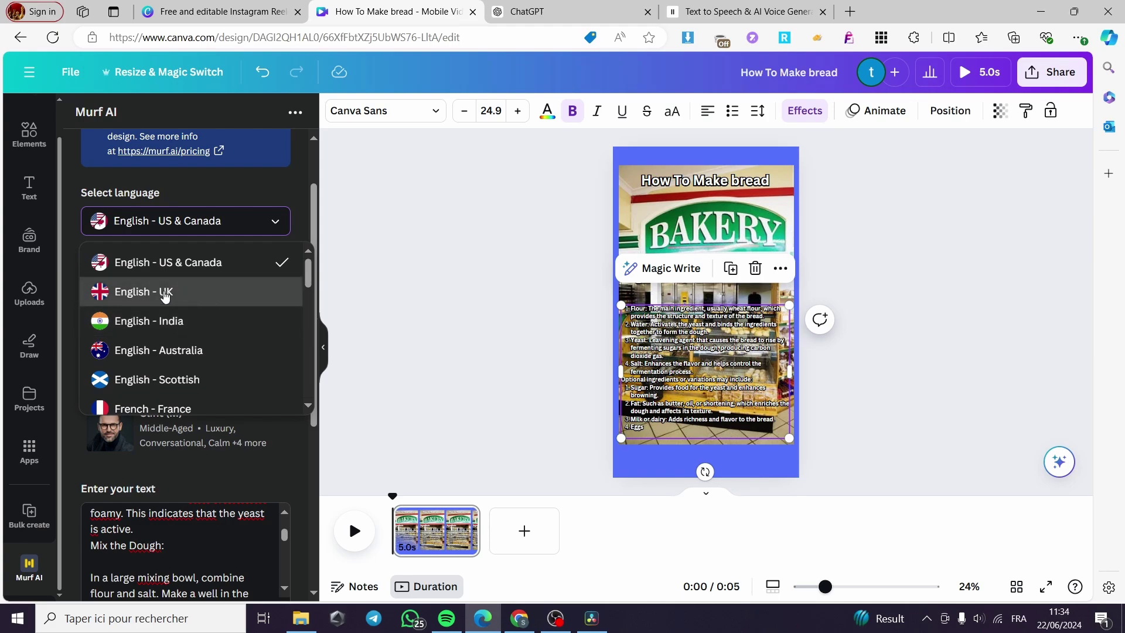
{"action": "left_click", "coordinate": [212, 297]}
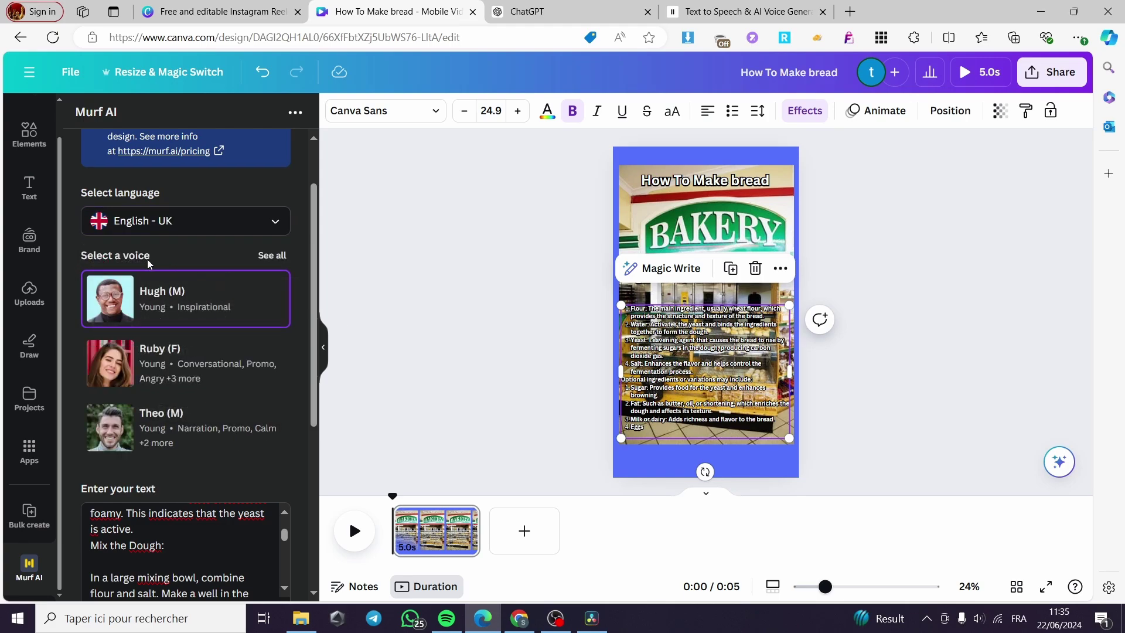
Show all English - UK voices, listen to the Hazel and Harrison samples, and choose Harrison (M).
{"action": "left_click", "coordinate": [270, 256]}
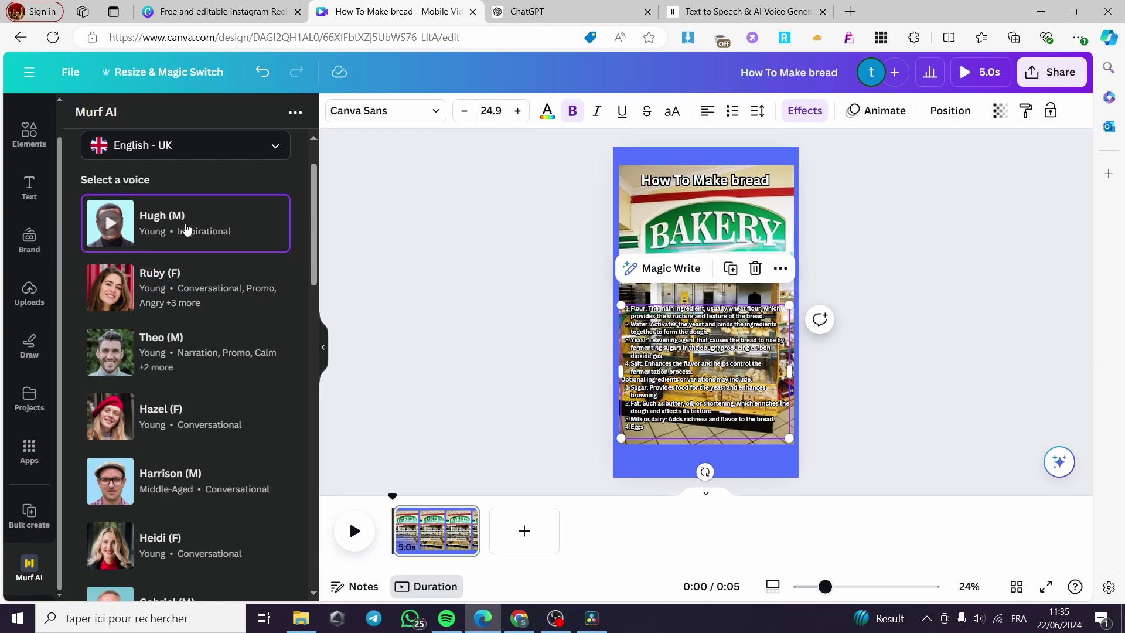
{"action": "scroll", "coordinate": [188, 238], "scroll_direction": "down", "scroll_amount": 1}
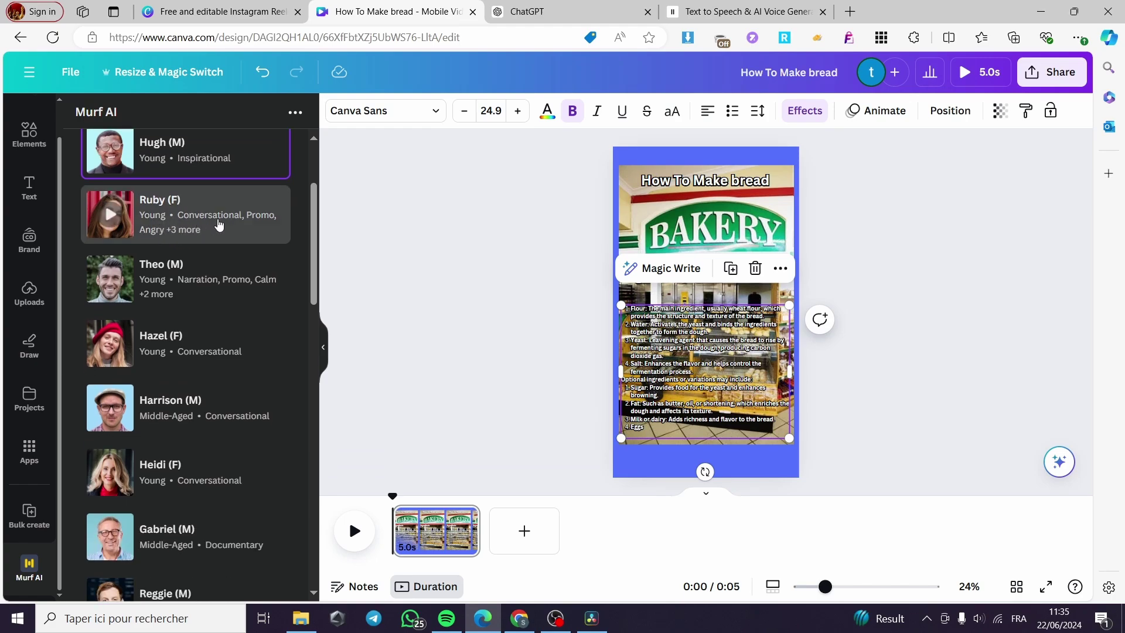
{"action": "scroll", "coordinate": [202, 228], "scroll_direction": "down", "scroll_amount": 1}
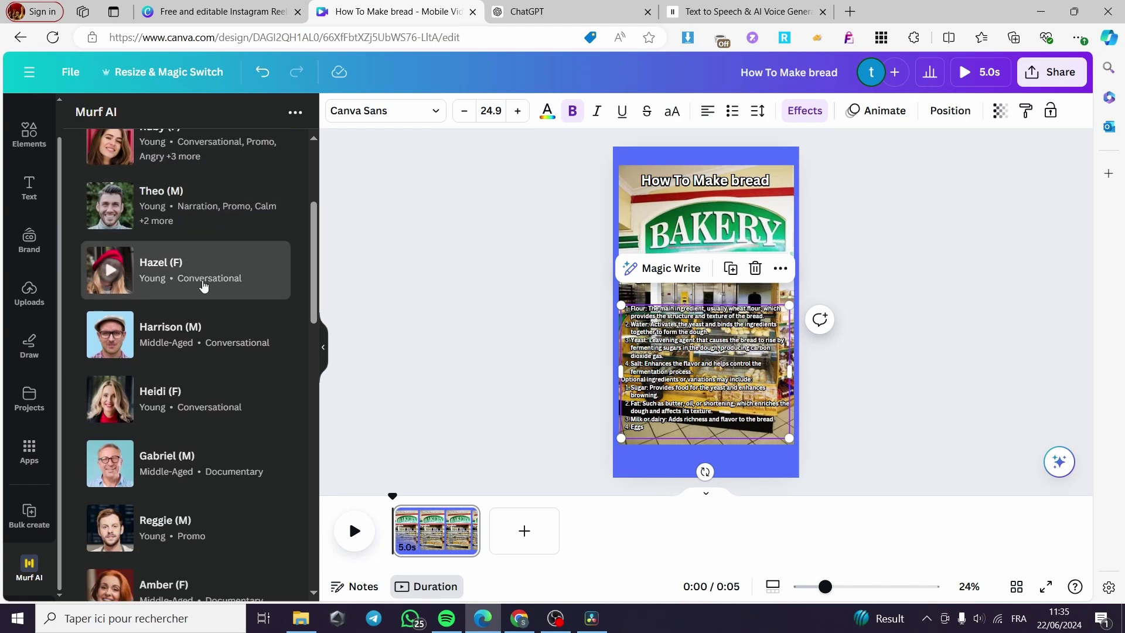
{"action": "left_click", "coordinate": [111, 273]}
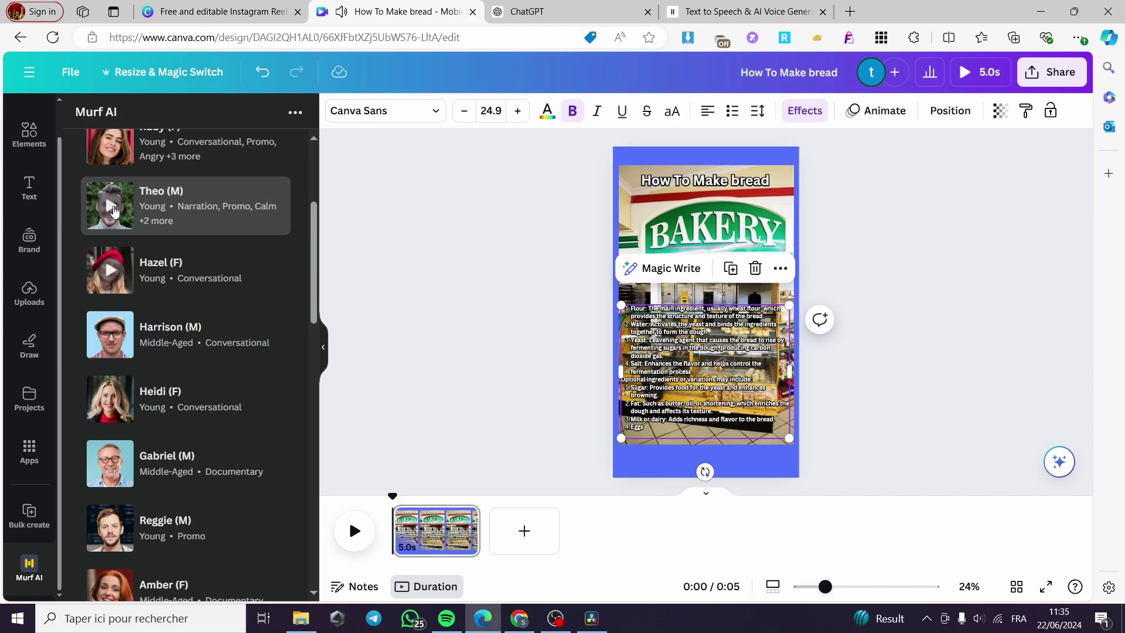
{"action": "left_click", "coordinate": [110, 334]}
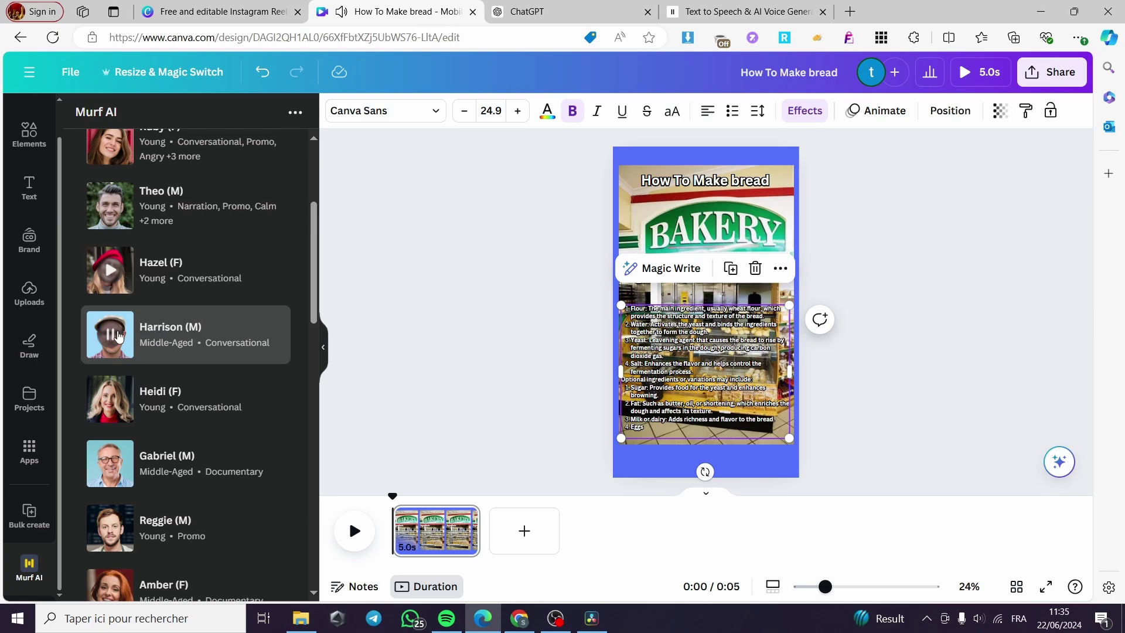
{"action": "left_click", "coordinate": [162, 331]}
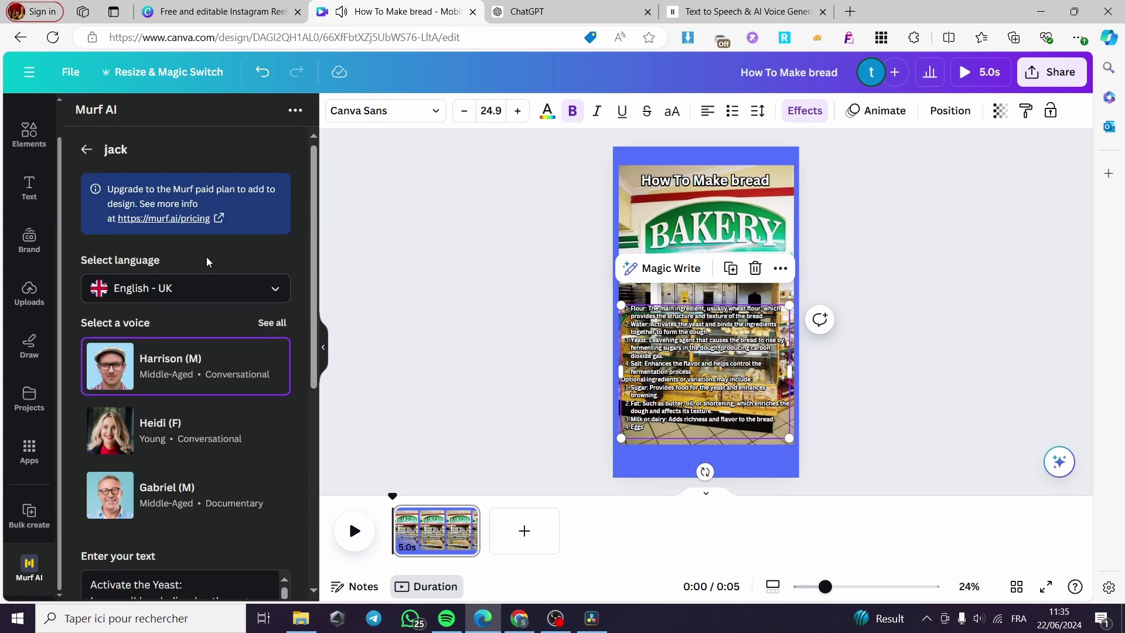
Choose the Conversational style for the Harrison voice and keep both speed and pitch at 0.
{"action": "scroll", "coordinate": [177, 263], "scroll_direction": "down", "scroll_amount": 3}
{"action": "scroll", "coordinate": [182, 469], "scroll_direction": "down", "scroll_amount": 3}
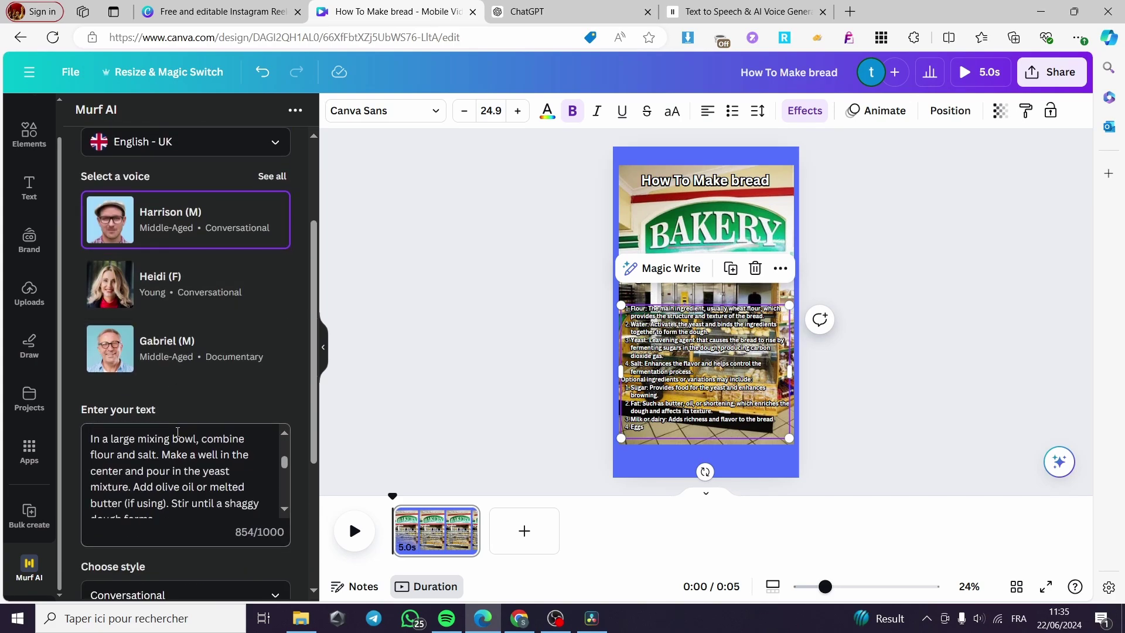
{"action": "scroll", "coordinate": [251, 369], "scroll_direction": "down", "scroll_amount": 3}
{"action": "left_click", "coordinate": [155, 448]}
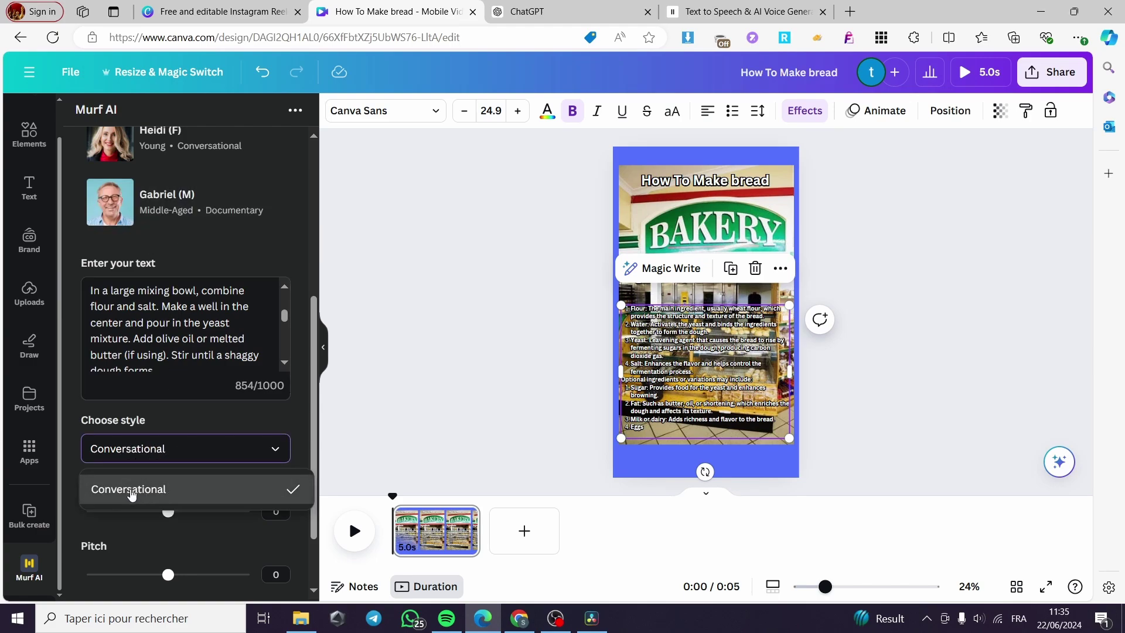
{"action": "left_click", "coordinate": [180, 495]}
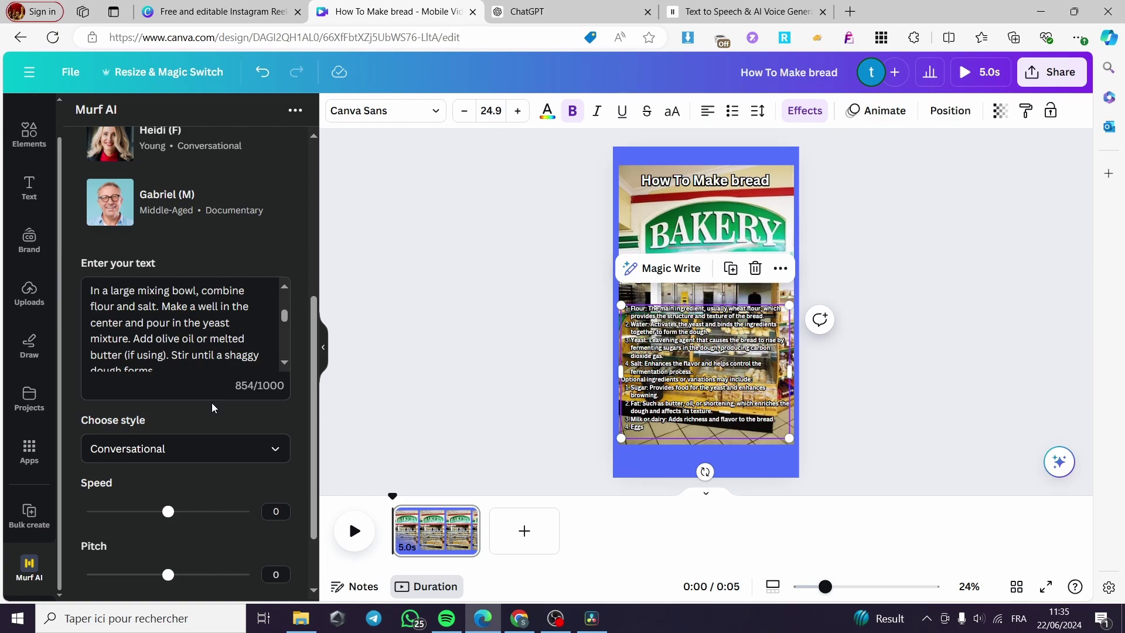
{"action": "scroll", "coordinate": [213, 408], "scroll_direction": "down", "scroll_amount": 2}
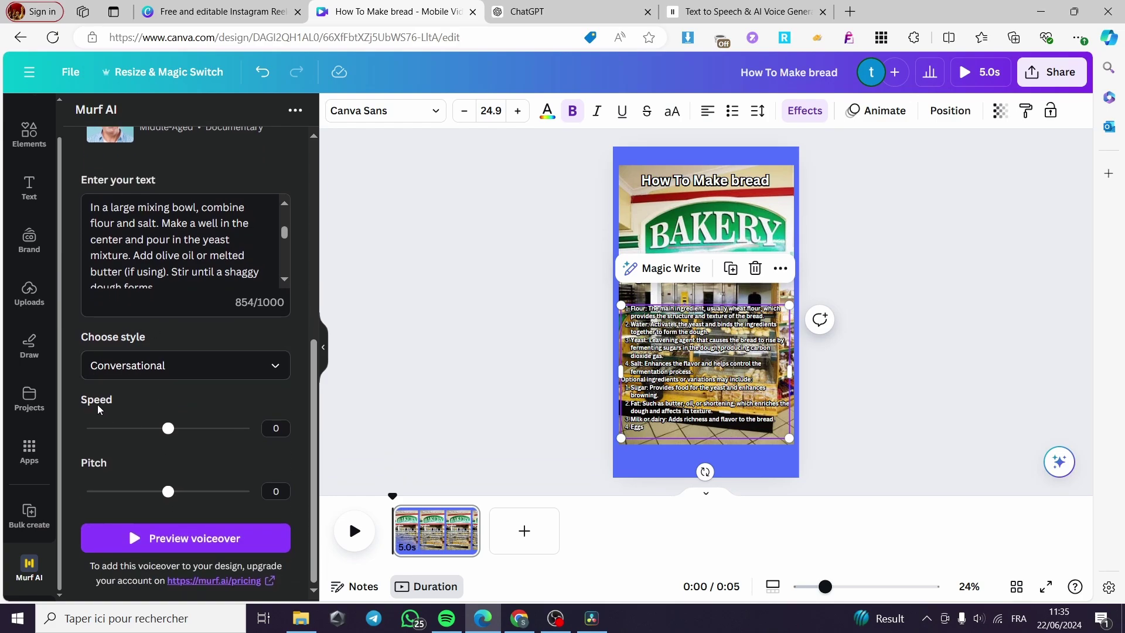
{"action": "mouse_move", "coordinate": [169, 433]}
{"action": "left_mouse_down"}
{"action": "mouse_move", "coordinate": [221, 433]}
{"action": "mouse_move", "coordinate": [113, 432]}
{"action": "mouse_move", "coordinate": [170, 436]}
{"action": "left_mouse_up"}
{"action": "mouse_move", "coordinate": [167, 494]}
{"action": "left_mouse_down"}
{"action": "mouse_move", "coordinate": [118, 494]}
{"action": "mouse_move", "coordinate": [188, 494]}
{"action": "mouse_move", "coordinate": [118, 494]}
{"action": "mouse_move", "coordinate": [170, 499]}
{"action": "left_mouse_up"}
Generate a preview of the voiceover and play it, pausing and resuming the playback.
{"action": "left_click", "coordinate": [156, 542]}
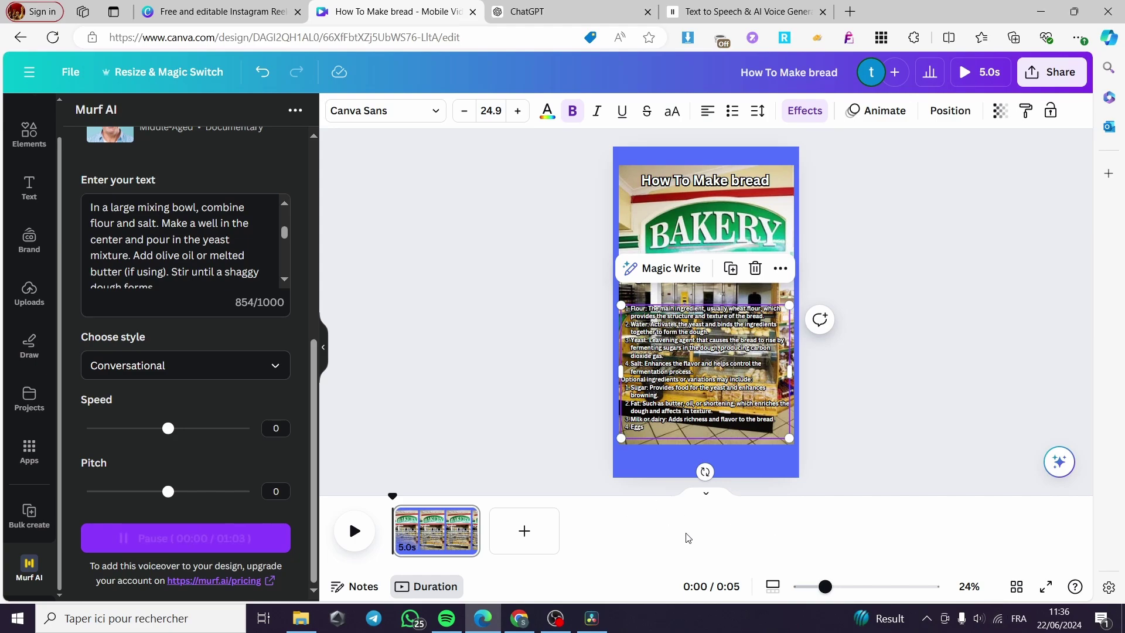
{"action": "left_click", "coordinate": [287, 547]}
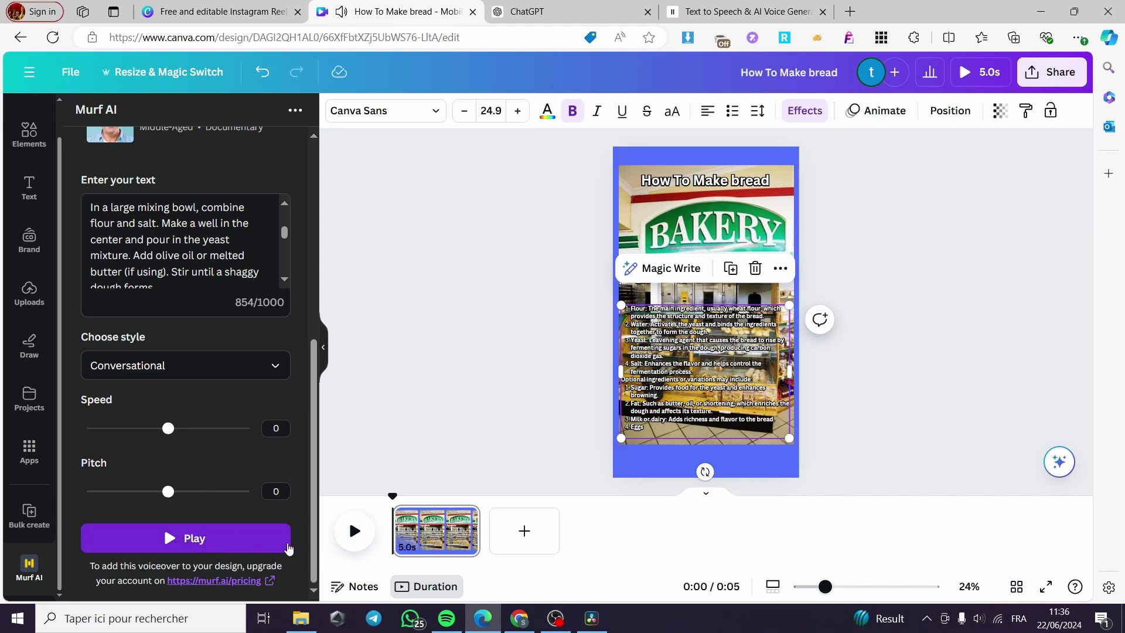
{"action": "left_click", "coordinate": [170, 539]}
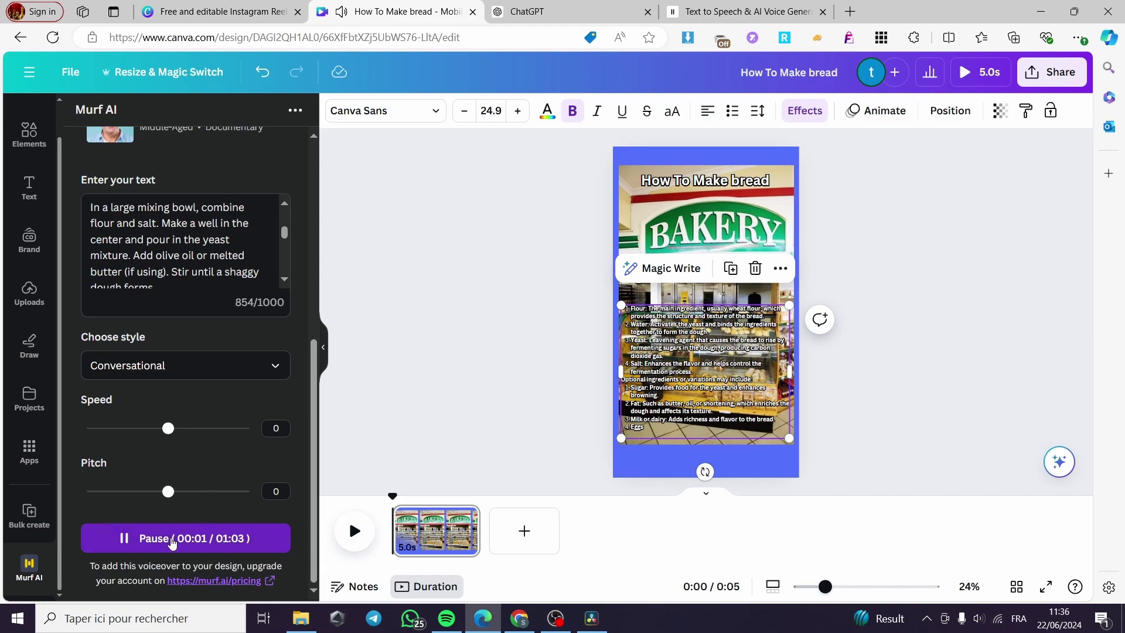
{"action": "left_click", "coordinate": [135, 542]}
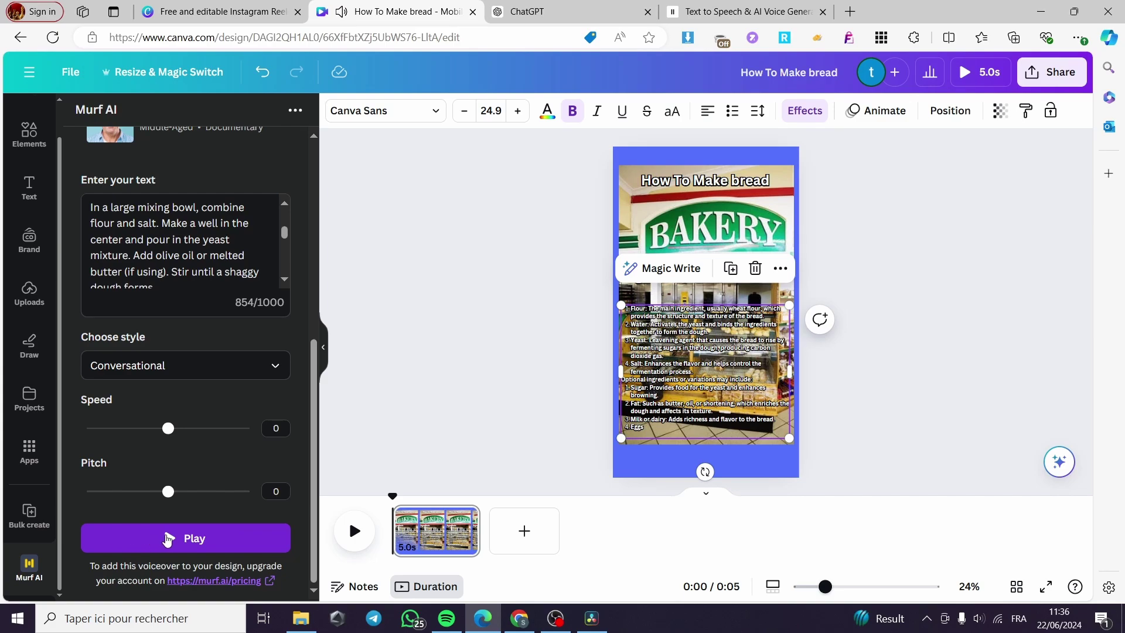
{"action": "left_click", "coordinate": [186, 544]}
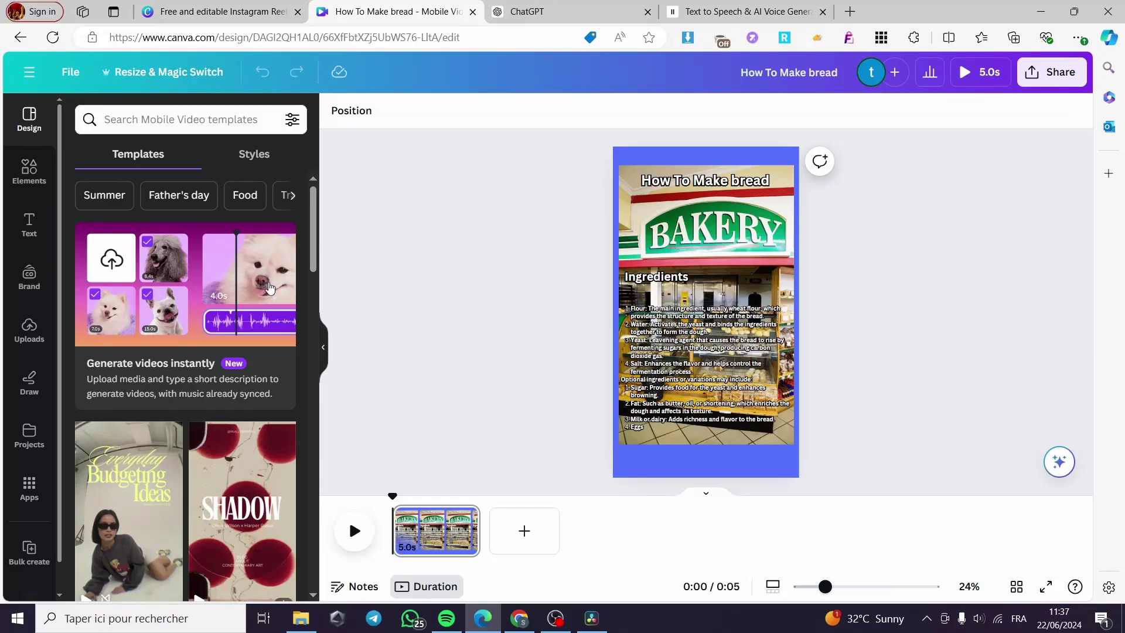
Reopen the Murf AI app for the design and go to its empty voiceover text and style settings.
{"action": "left_click", "coordinate": [30, 577]}
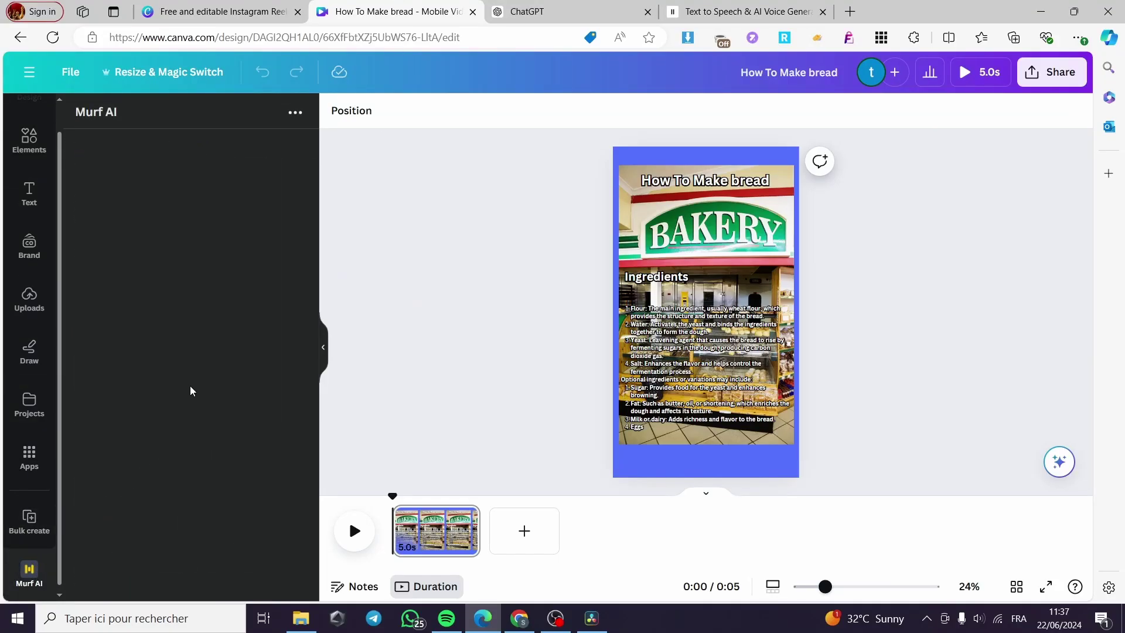
{"action": "left_click", "coordinate": [138, 215]}
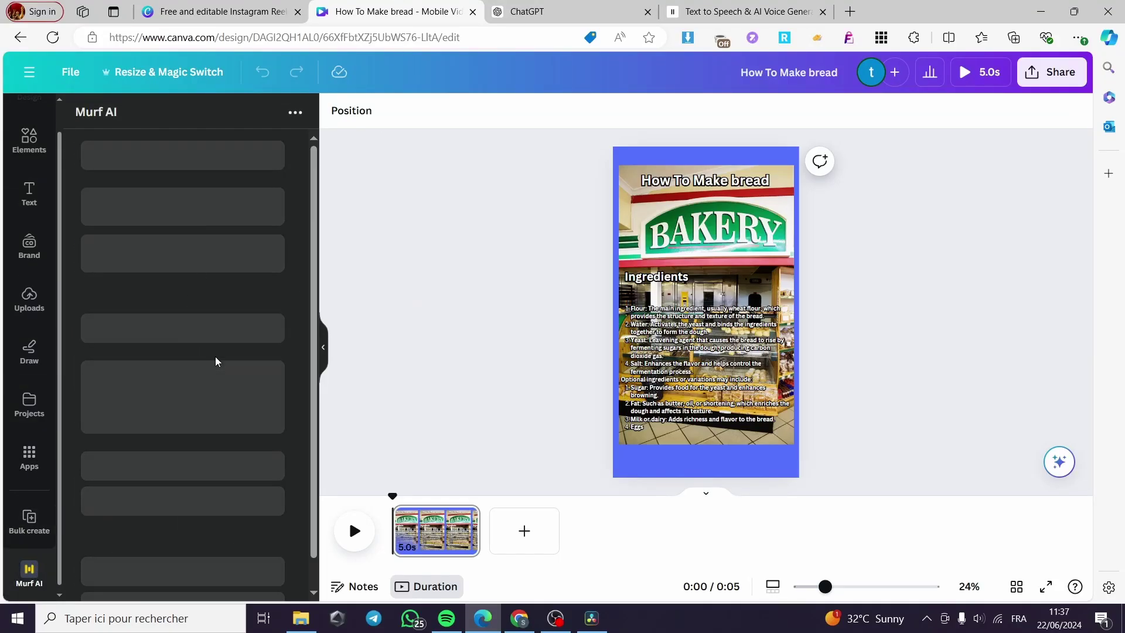
{"action": "scroll", "coordinate": [232, 398], "scroll_direction": "down", "scroll_amount": 1}
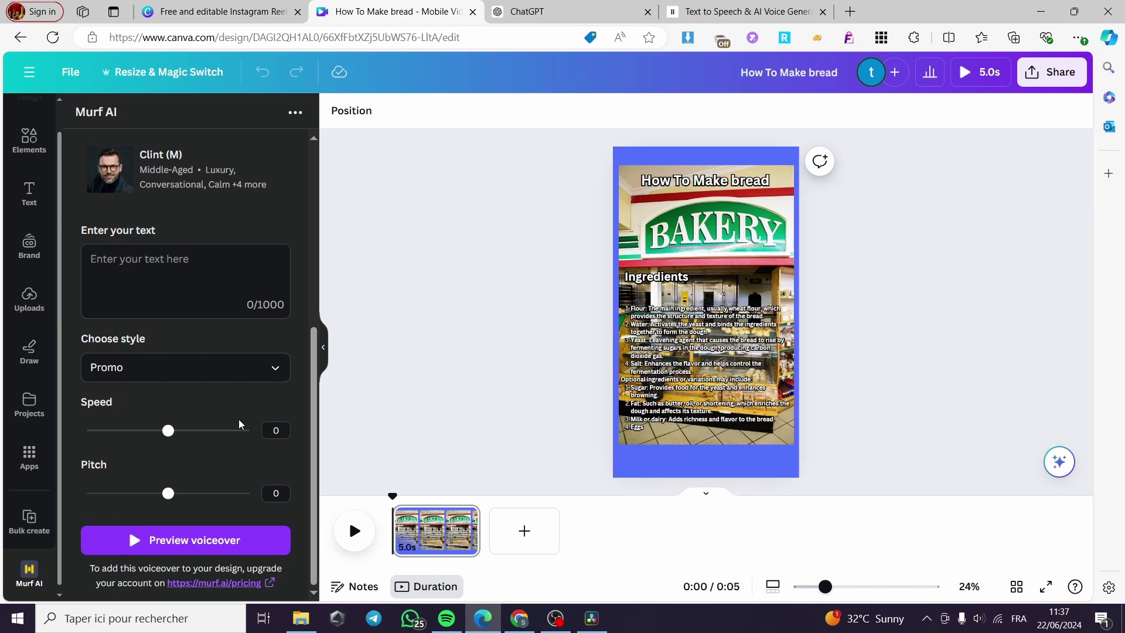
Switch to the ElevenLabs website and sign in with an existing Google account.
{"action": "left_click", "coordinate": [716, 8]}
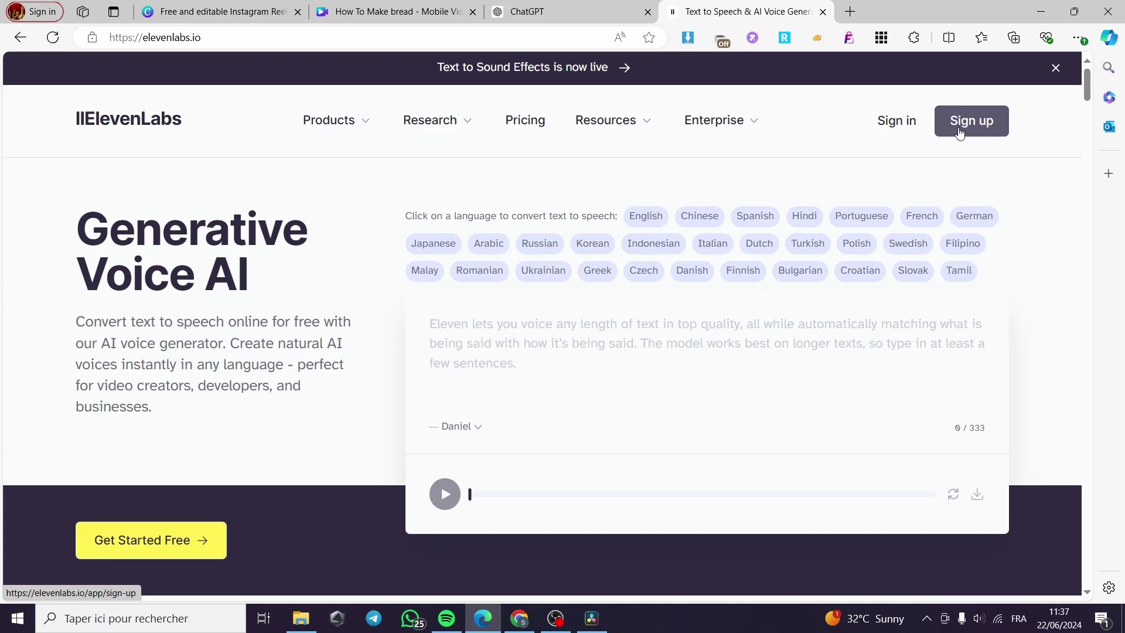
{"action": "left_click", "coordinate": [885, 125]}
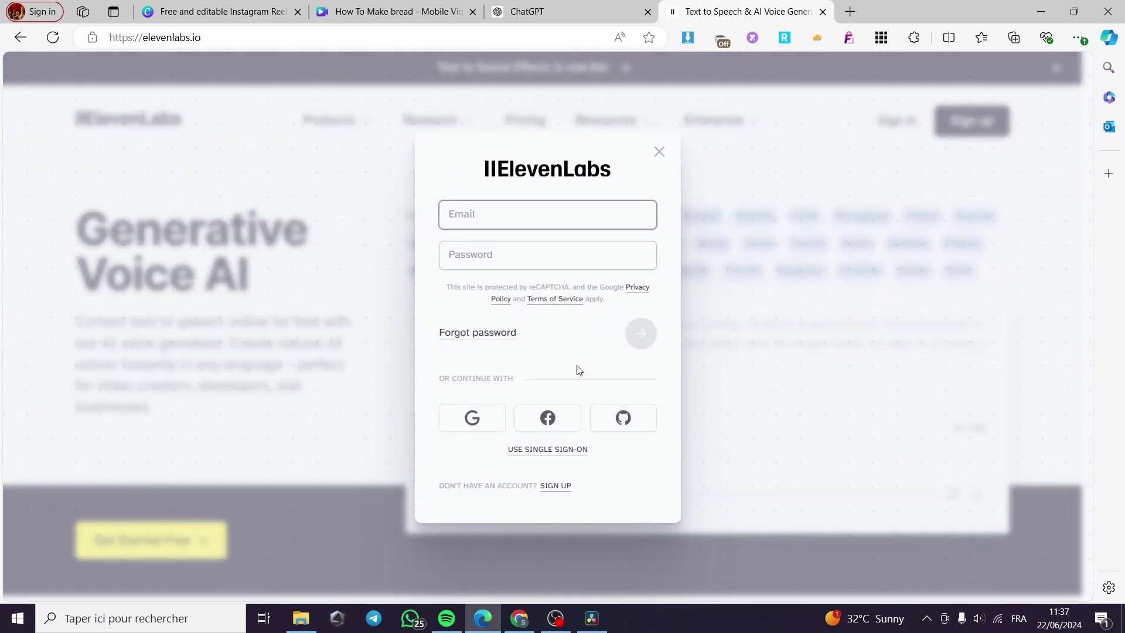
{"action": "left_click", "coordinate": [486, 421]}
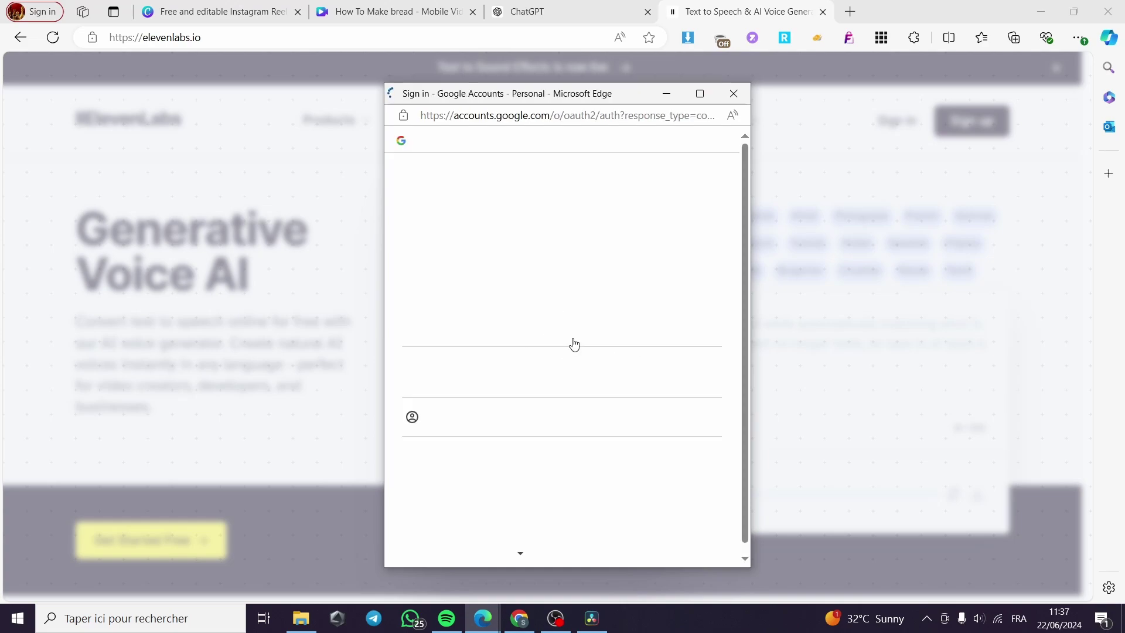
{"action": "left_click", "coordinate": [540, 344]}
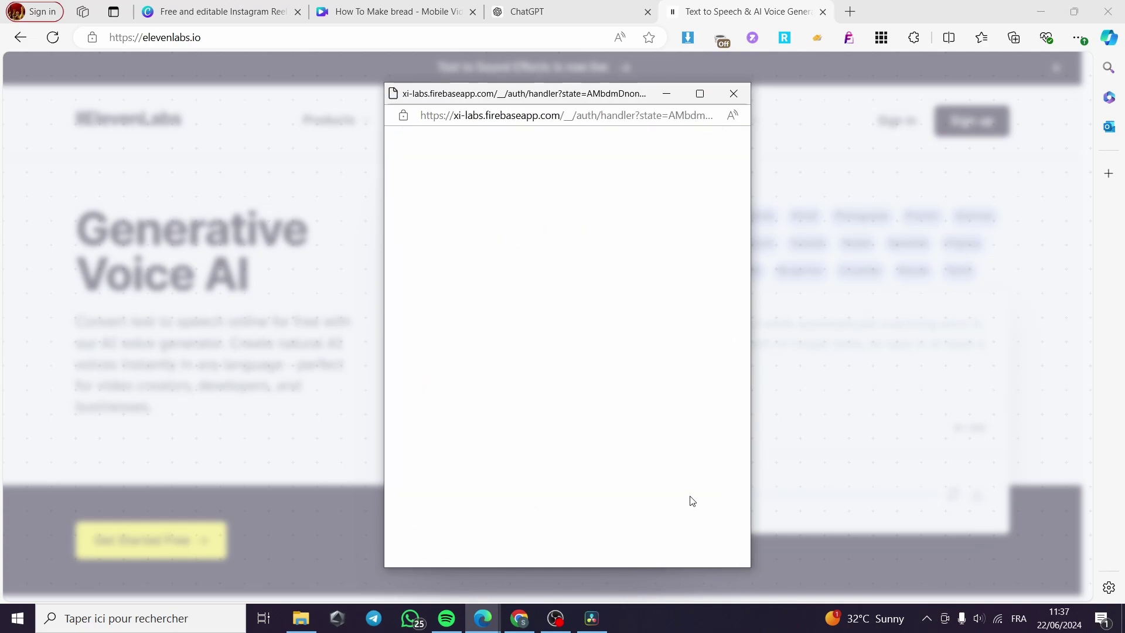
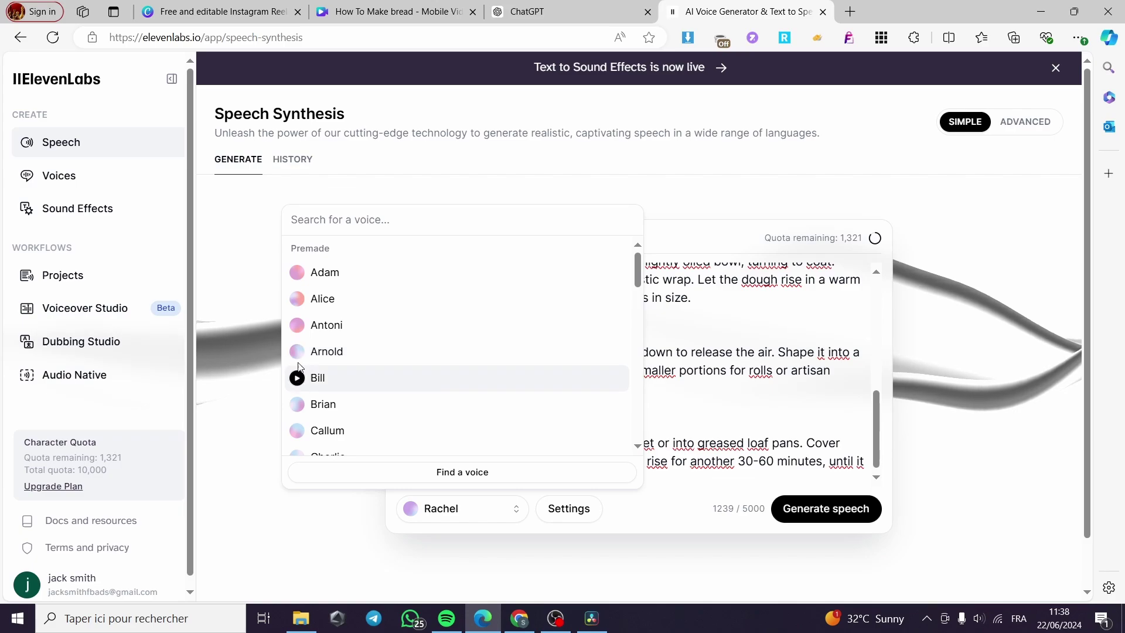
Play and pause the Adam voice sample, and try to generate speech from the bread instructions with the Rachel voice.
{"action": "left_click", "coordinate": [299, 273]}
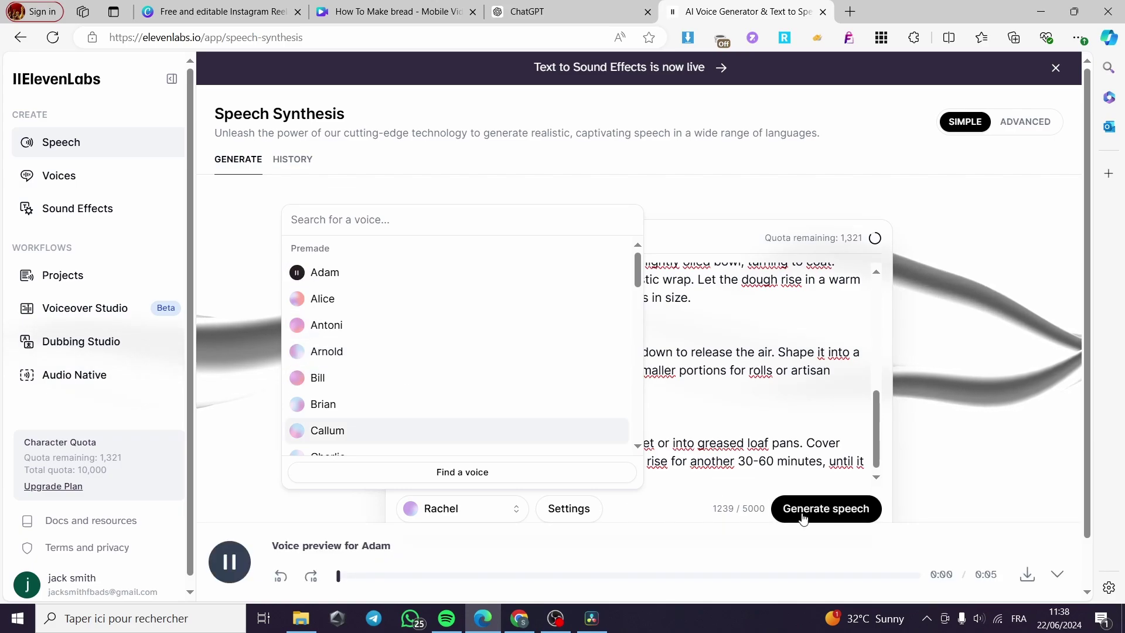
{"action": "left_click", "coordinate": [239, 569]}
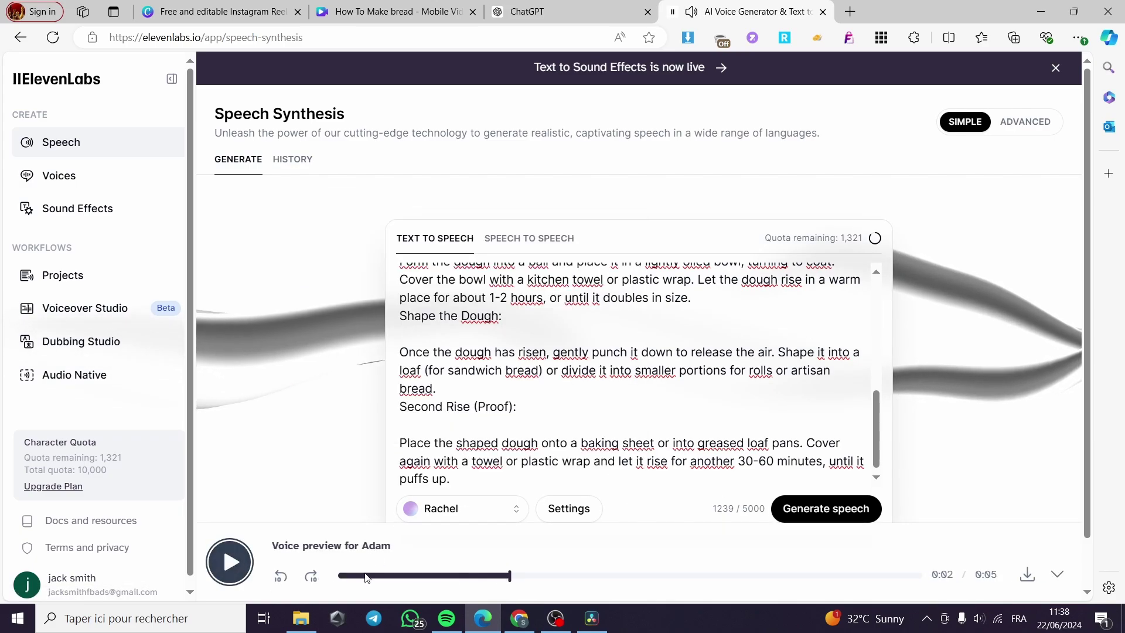
{"action": "left_click", "coordinate": [820, 509]}
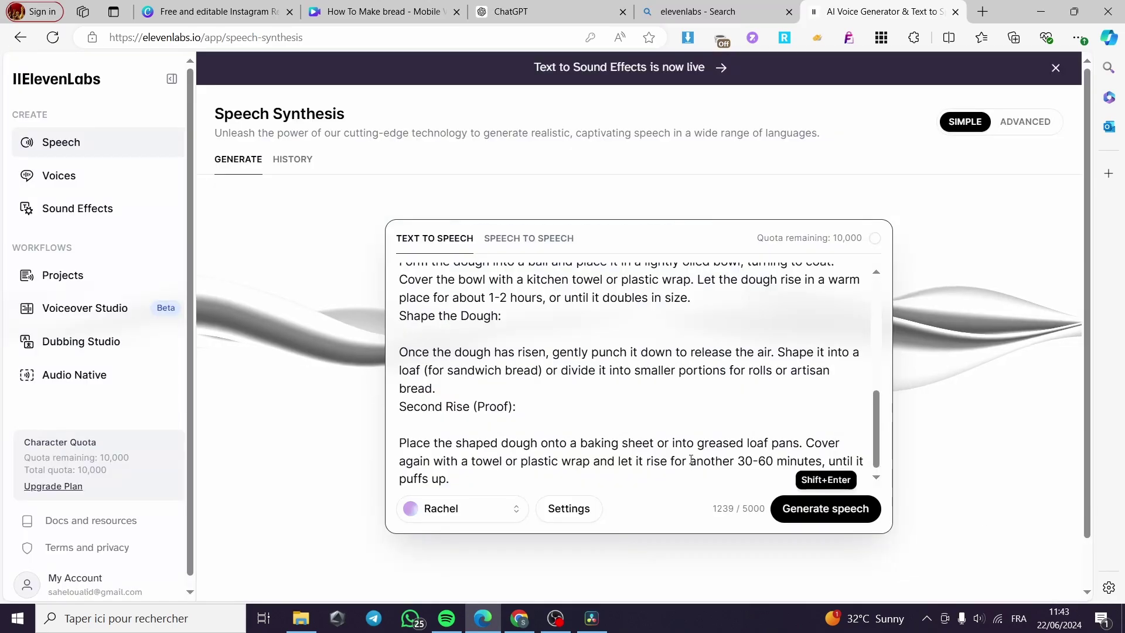
{"action": "left_click", "coordinate": [782, 508]}
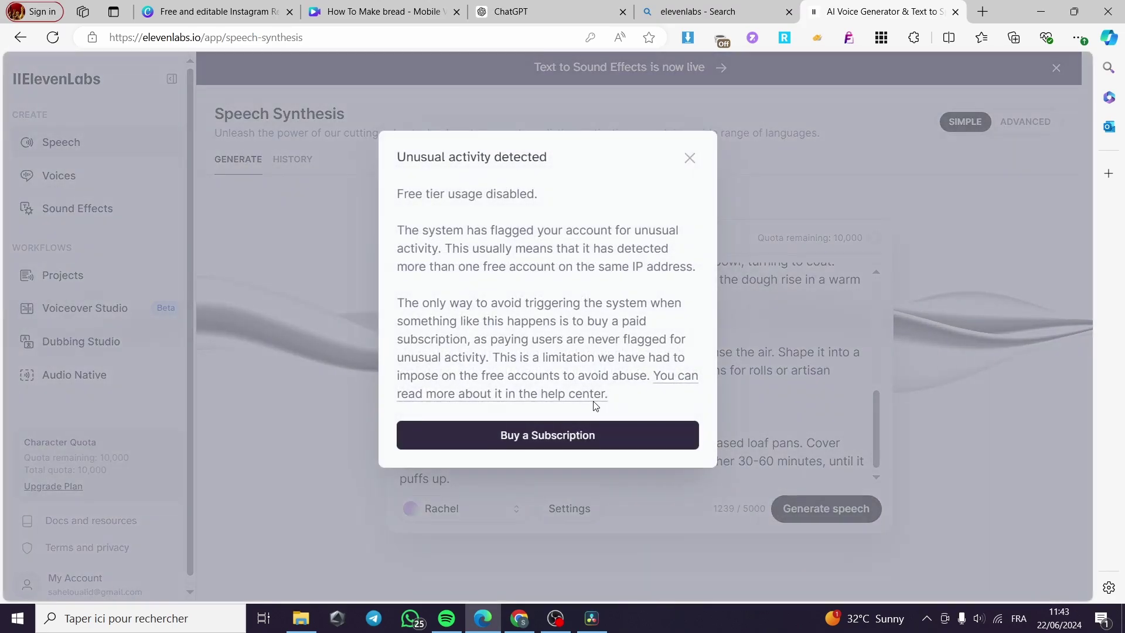
{"action": "left_click", "coordinate": [689, 159]}
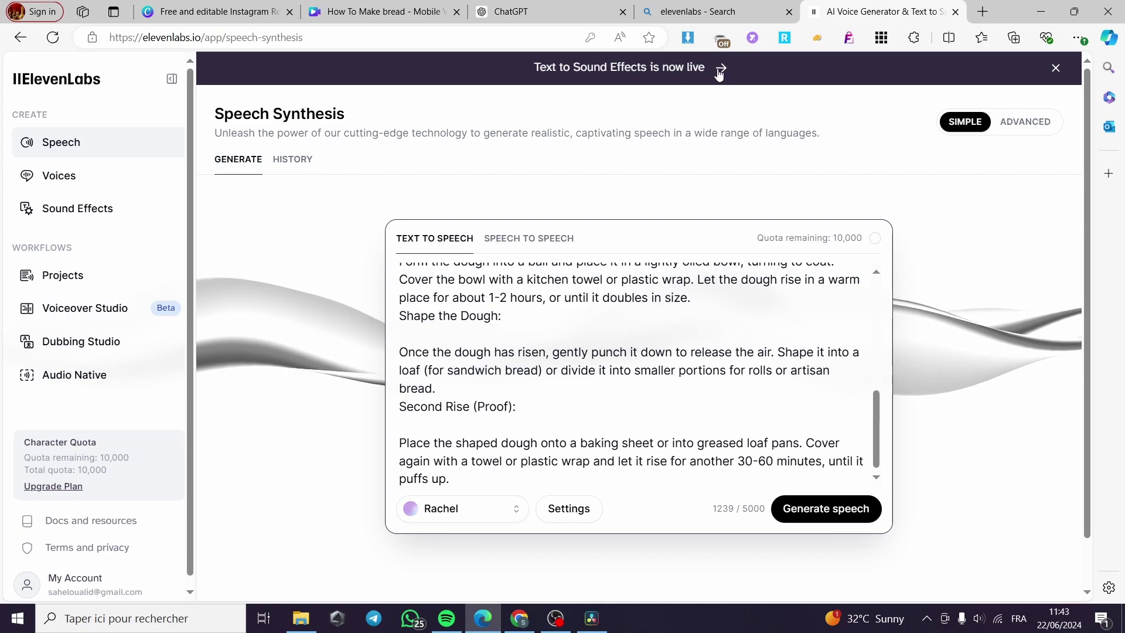
Switch back to the Canva design and upload the audio file sunlitdepths.mp3 from the Téléchargements folder.
{"action": "left_click", "coordinate": [371, 7]}
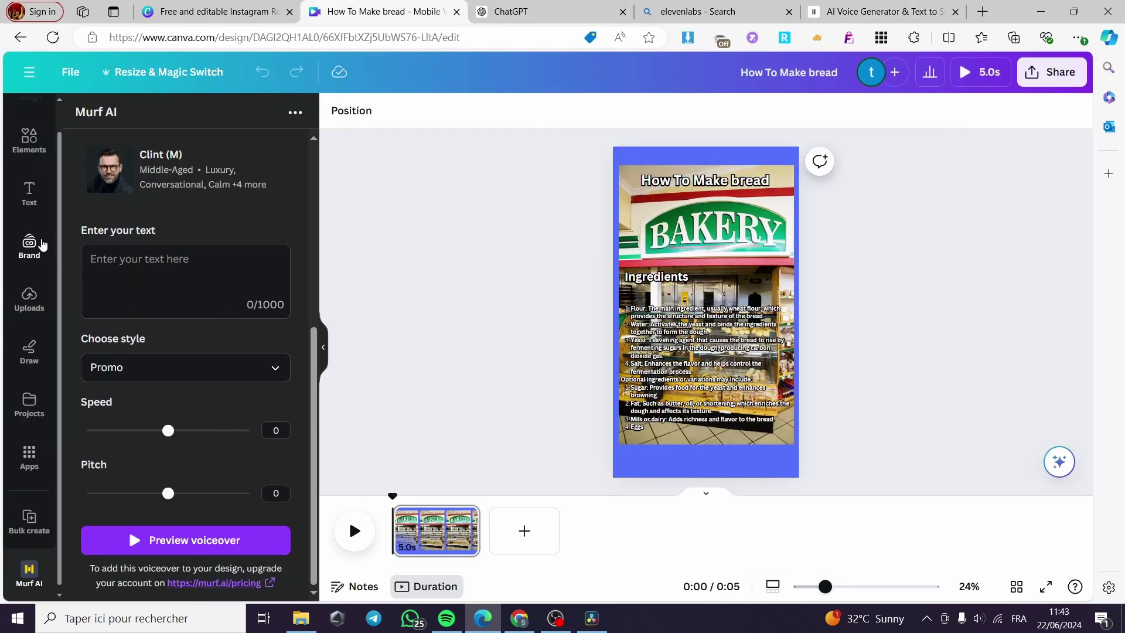
{"action": "left_click", "coordinate": [41, 296]}
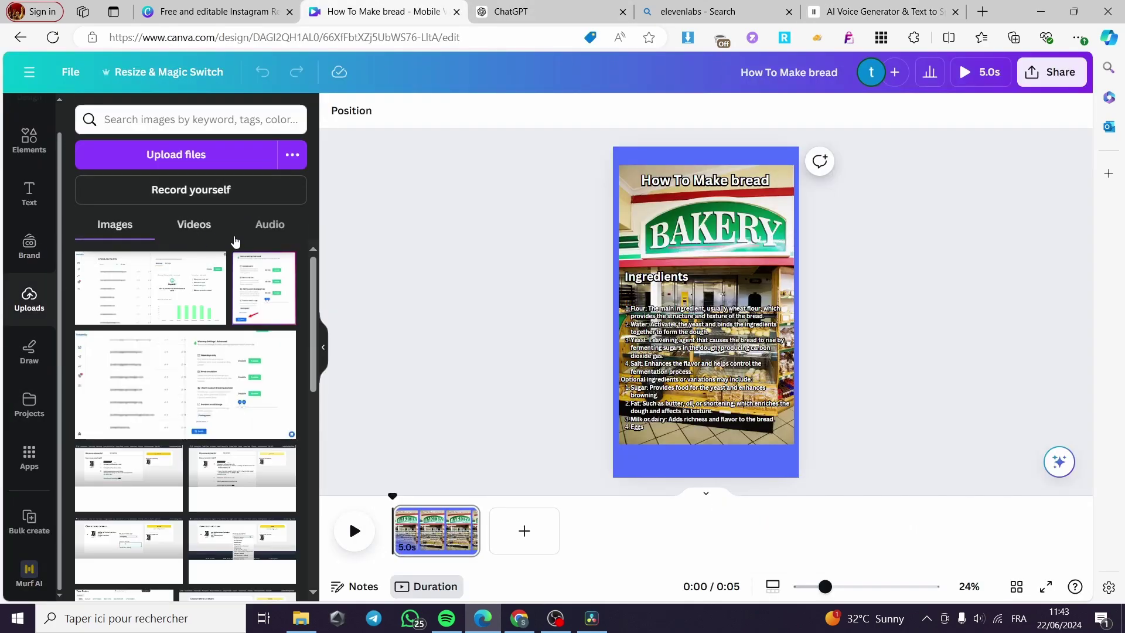
{"action": "left_click", "coordinate": [243, 228]}
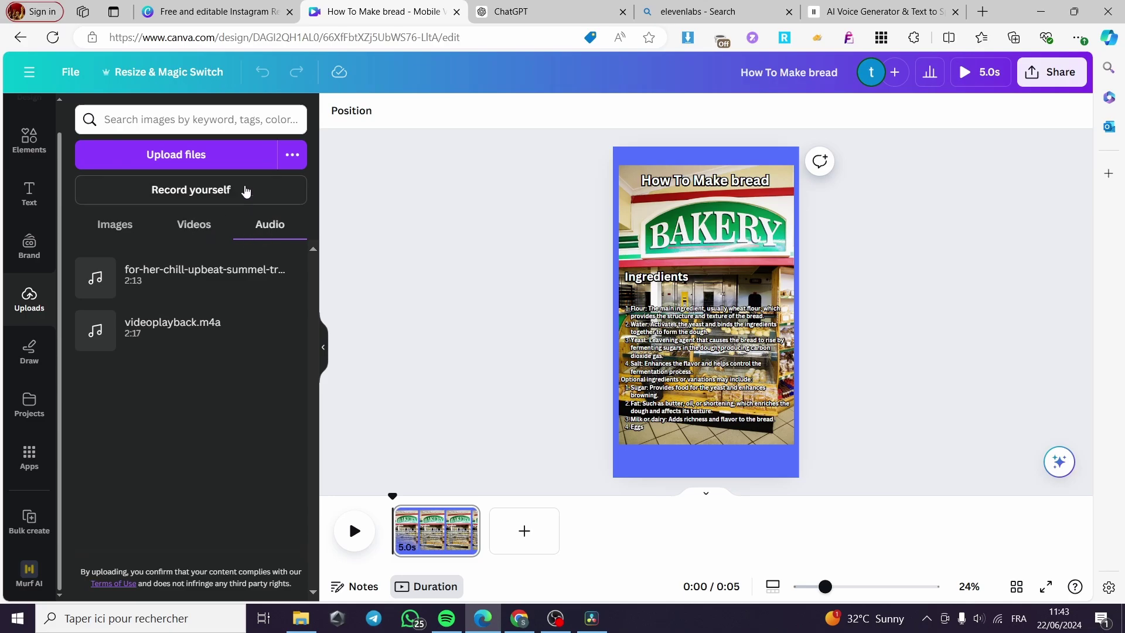
{"action": "left_click", "coordinate": [160, 155]}
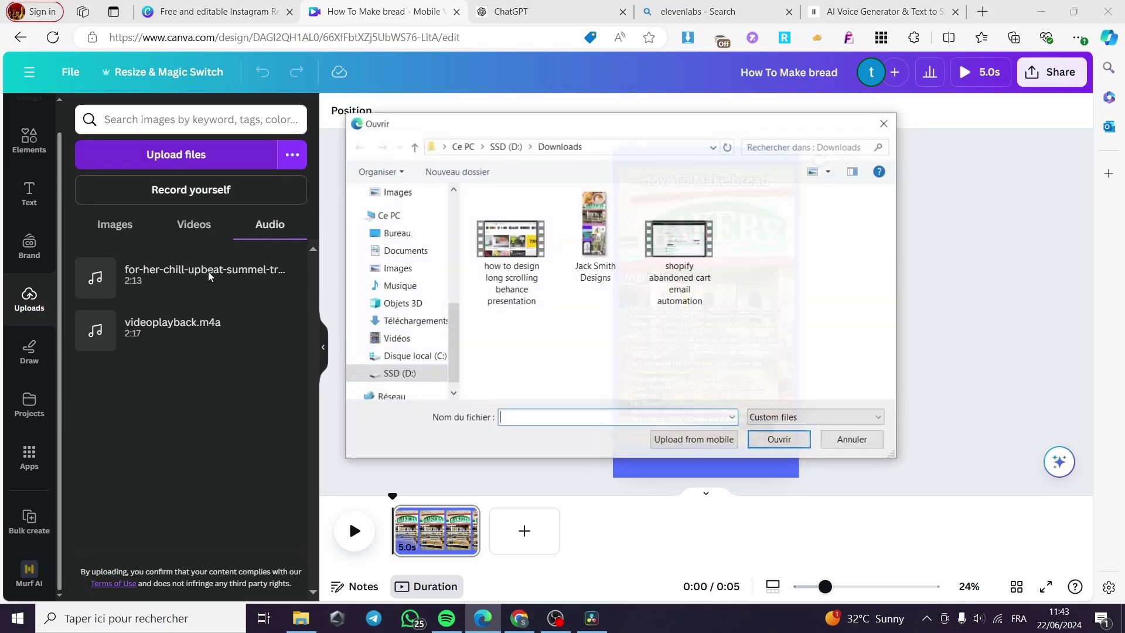
{"action": "left_click", "coordinate": [415, 373]}
{"action": "left_click", "coordinate": [413, 321]}
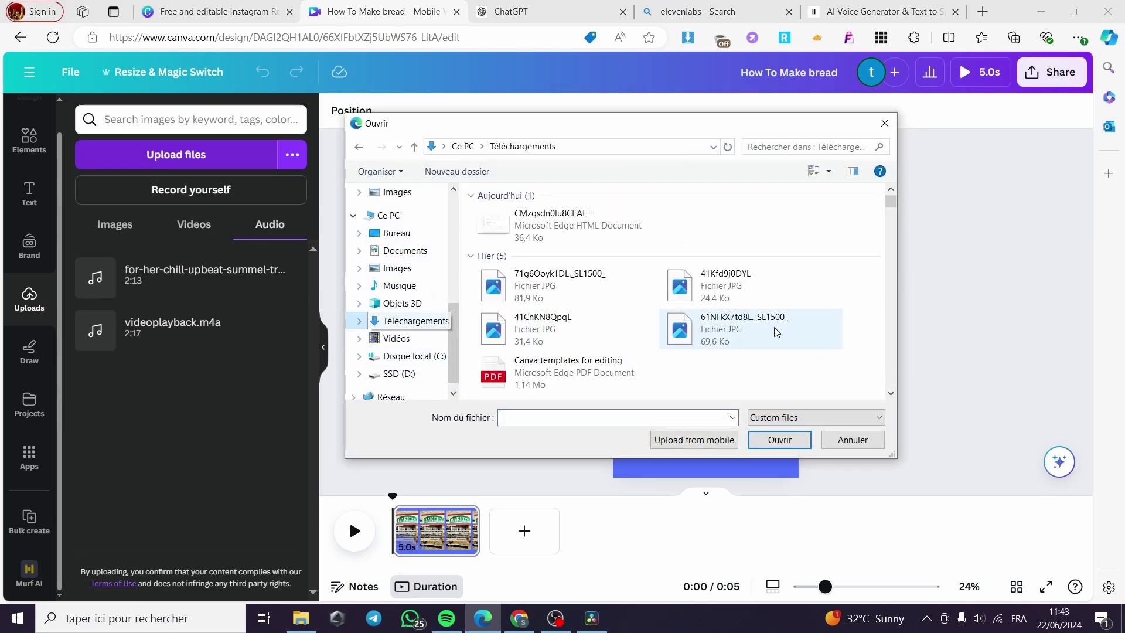
{"action": "scroll", "coordinate": [768, 316], "scroll_direction": "down", "scroll_amount": 10}
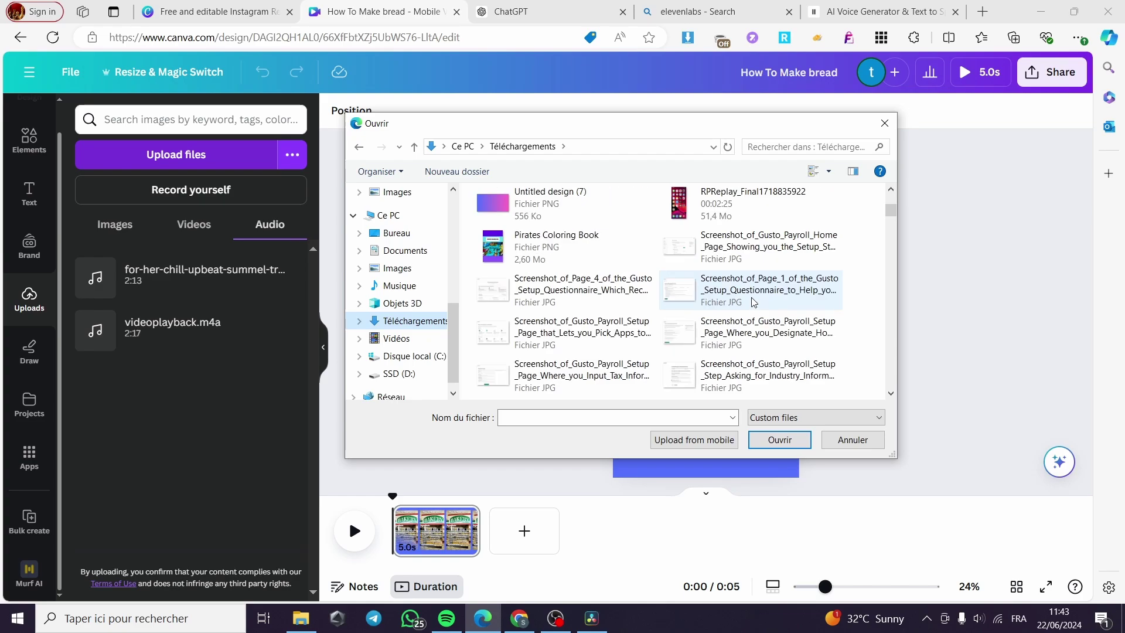
{"action": "scroll", "coordinate": [753, 302], "scroll_direction": "down", "scroll_amount": 3}
{"action": "scroll", "coordinate": [719, 308], "scroll_direction": "down", "scroll_amount": 5}
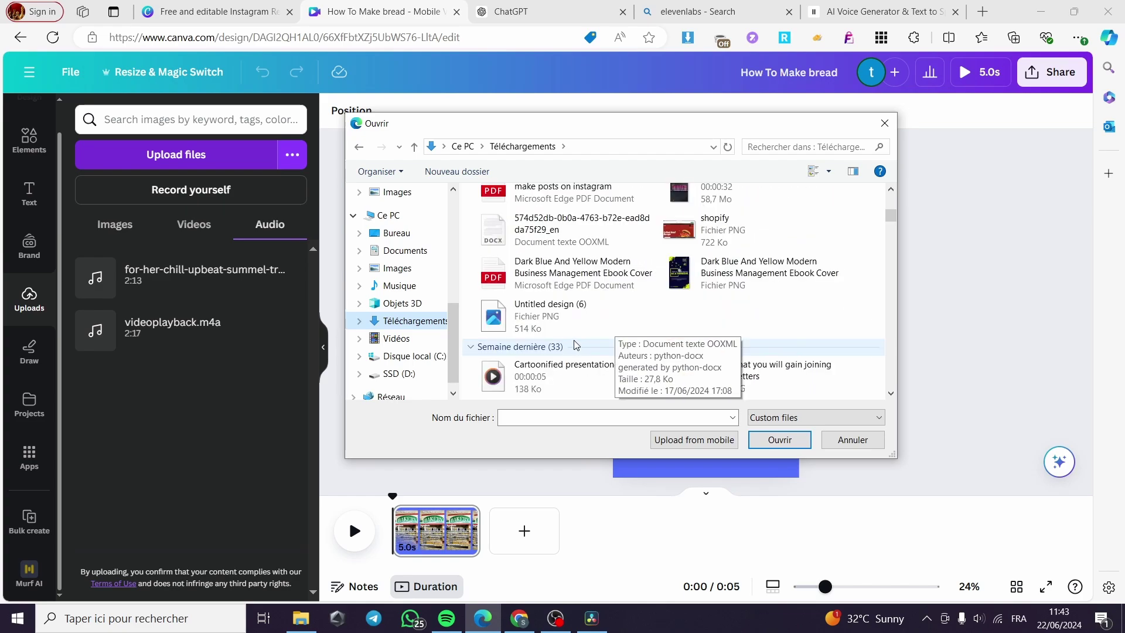
{"action": "scroll", "coordinate": [668, 342], "scroll_direction": "down", "scroll_amount": 3}
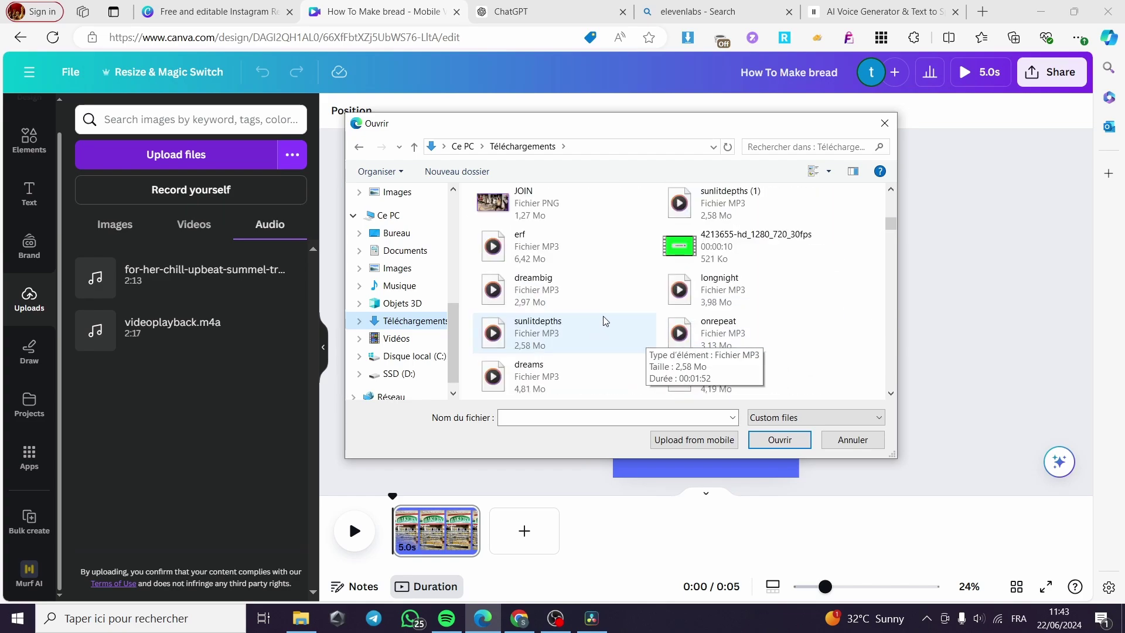
{"action": "double_click", "coordinate": [602, 335]}
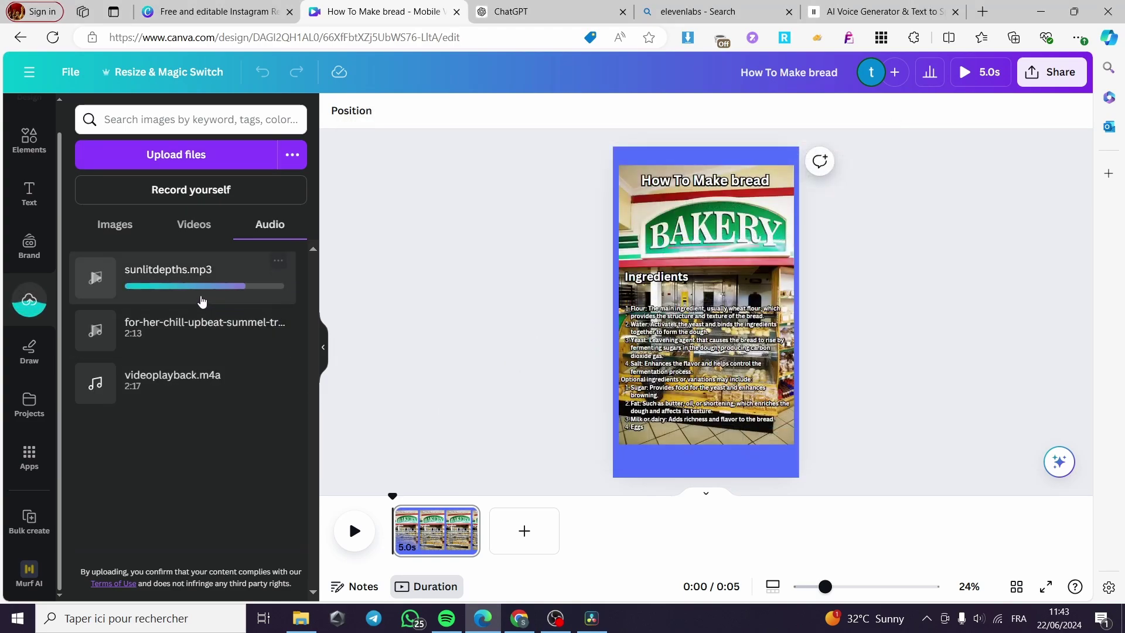
Add the sunlitdepths.mp3 audio to the timeline under the bakery page and extend the page's duration to 6.2 s.
{"action": "left_click_drag", "start_coordinate": [158, 285], "coordinate": [436, 544]}
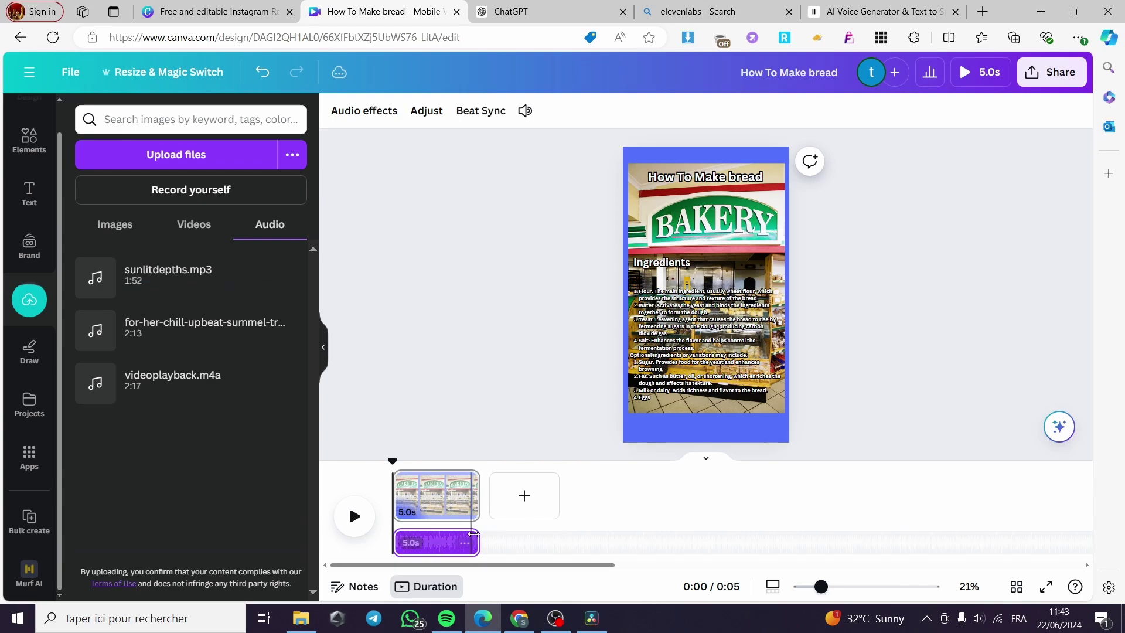
{"action": "mouse_move", "coordinate": [487, 502]}
{"action": "left_mouse_down"}
{"action": "mouse_move", "coordinate": [959, 496]}
{"action": "mouse_move", "coordinate": [502, 498]}
{"action": "left_mouse_up"}
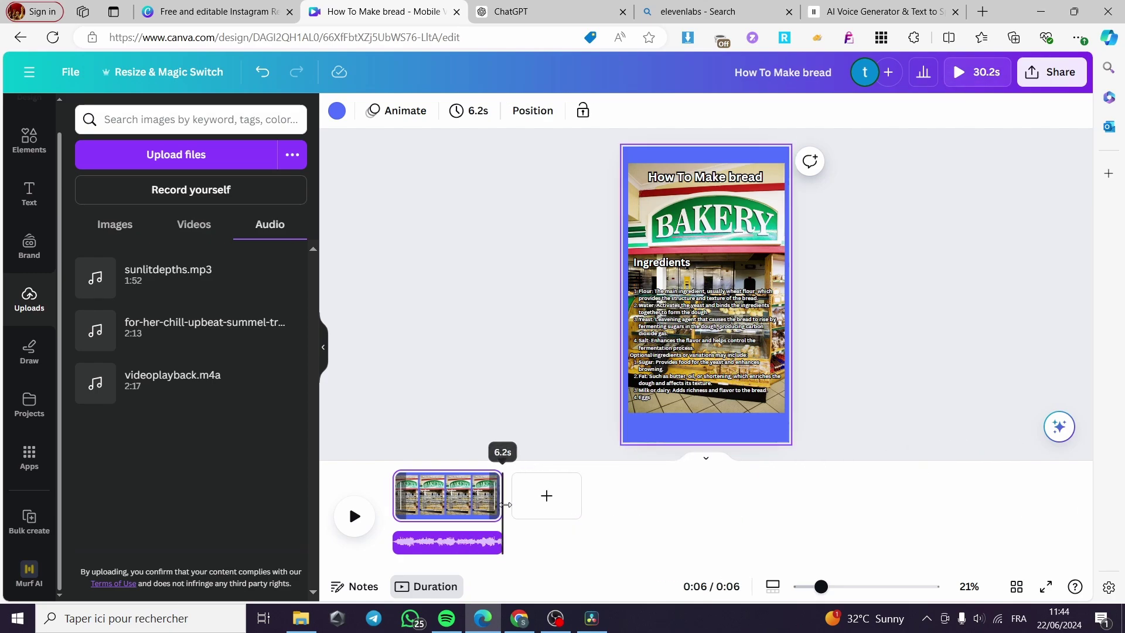
Download the finished reel as an MP4 video at 1080p (HD) quality.
{"action": "left_click", "coordinate": [1055, 74]}
{"action": "left_click", "coordinate": [897, 440]}
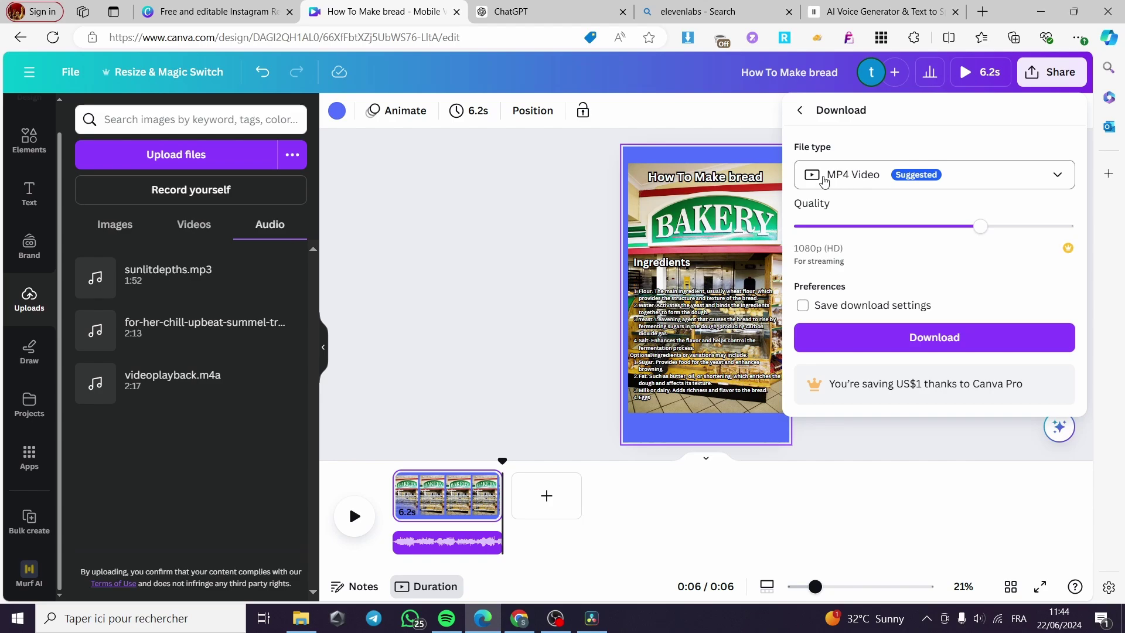
{"action": "left_click", "coordinate": [947, 348]}
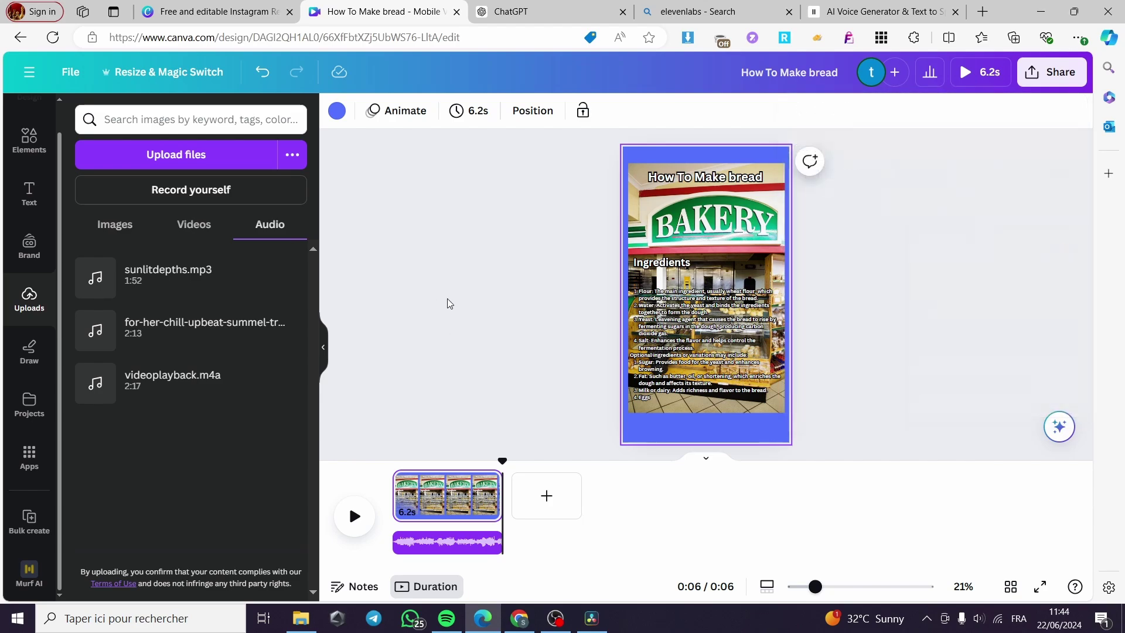